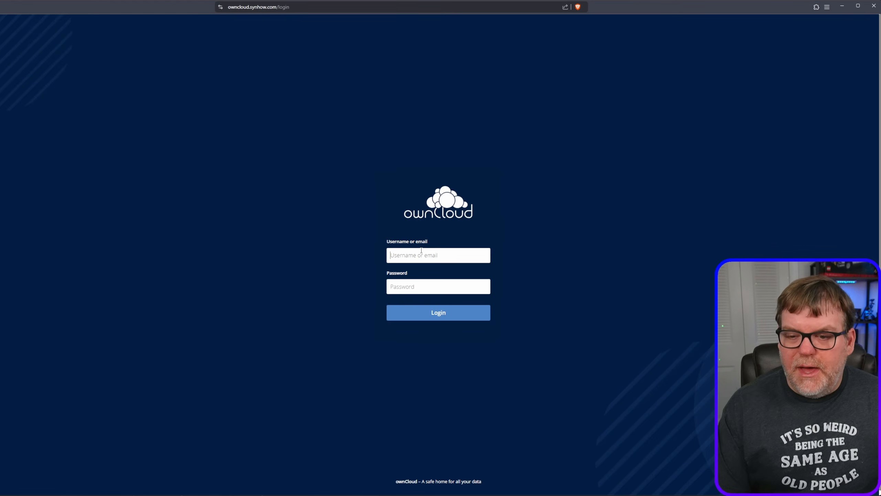
- Log in to ownCloud with the administrator account's username and password
{"action": "type", "text": "ad"}
{"action": "type", "text": "adm"}
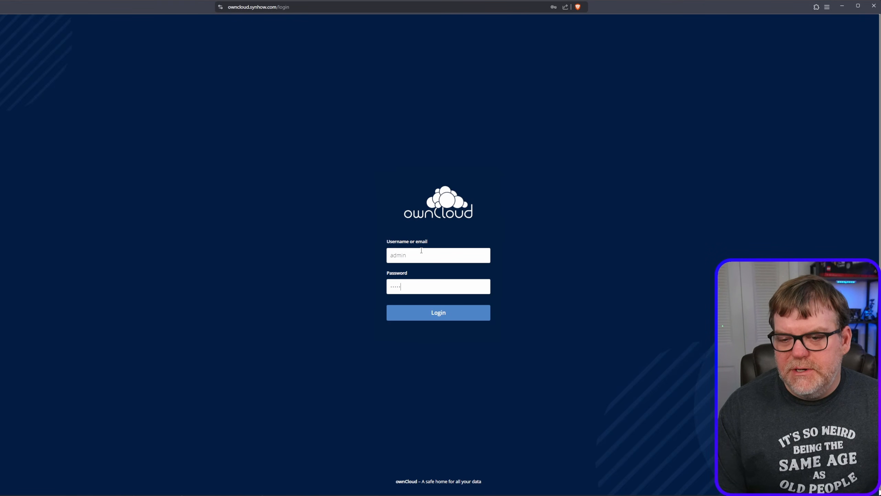
{"action": "type", "text": "in"}
{"action": "key", "text": "Return"}
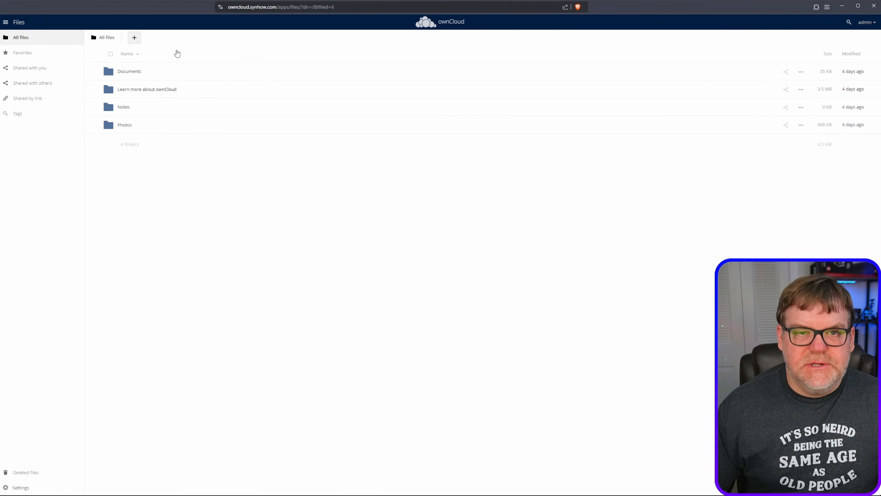
- Create a new folder named Wedding in All files
{"action": "left_click", "coordinate": [135, 38]}
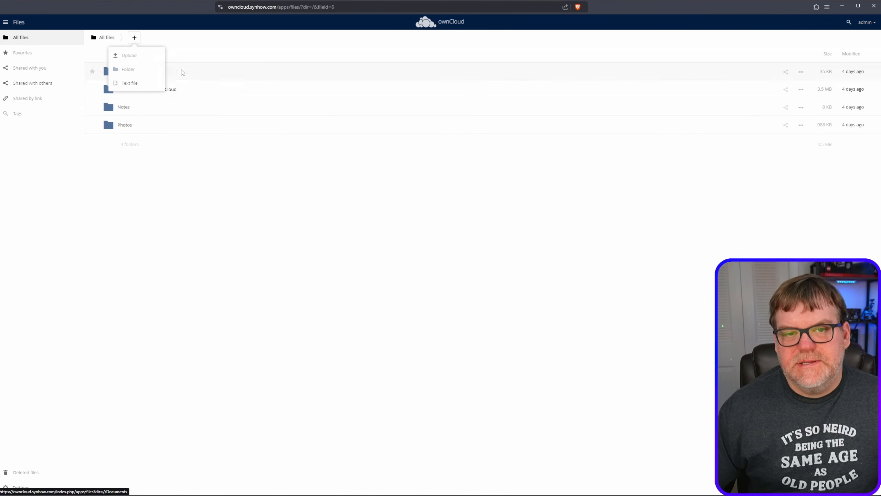
{"action": "left_click", "coordinate": [143, 70]}
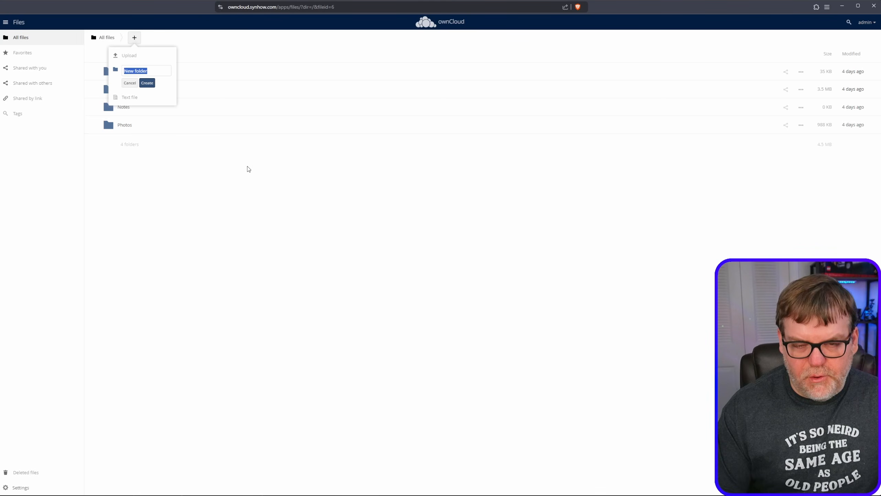
{"action": "type", "text": "W"}
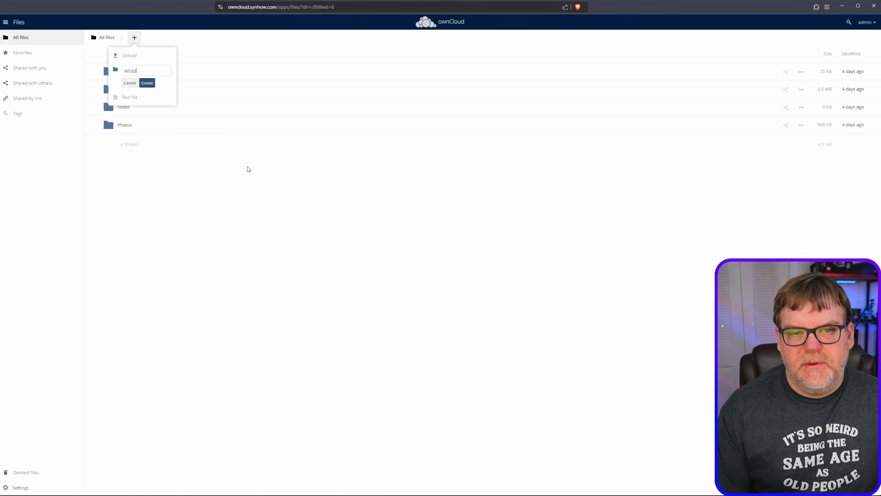
{"action": "type", "text": "Edd"}
{"action": "key", "text": "BackSpace"}
{"action": "key", "text": "BackSpace"}
{"action": "key", "text": "BackSpace"}
{"action": "key", "text": "BackSpace"}
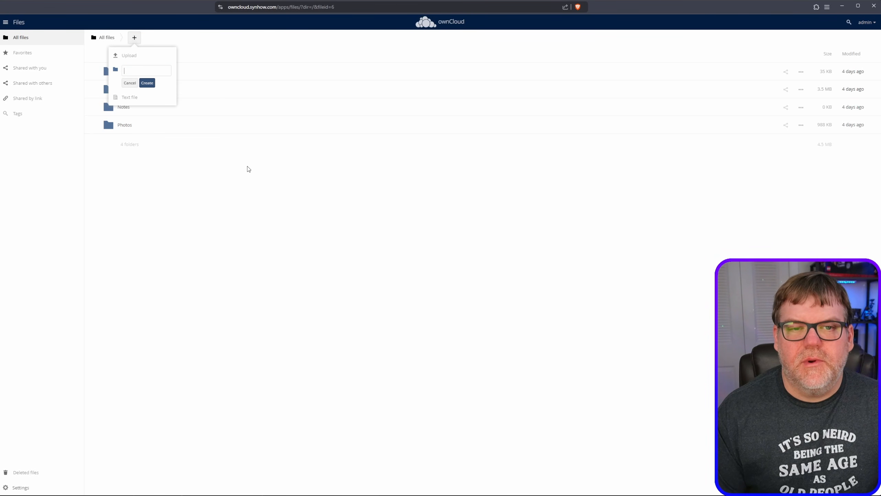
{"action": "type", "text": "Wedding"}
{"action": "key", "text": "Return"}
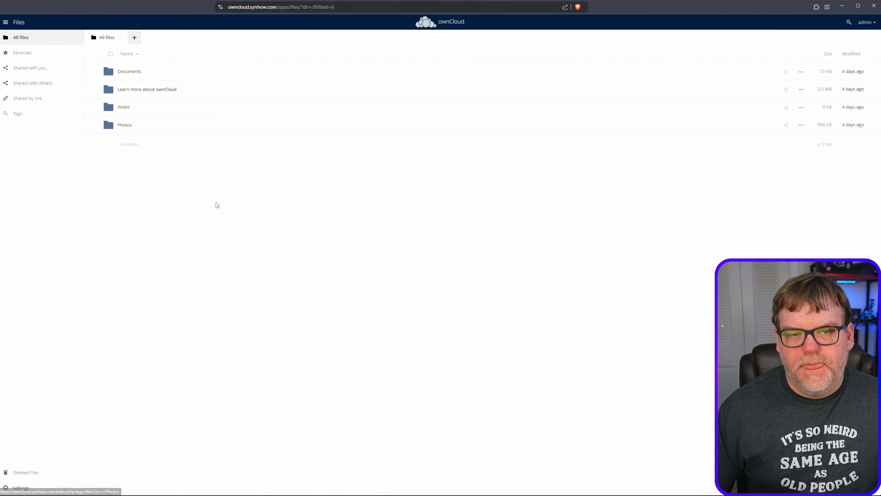
- Upload the photos 7.jpg, 8.jpg, 9.jpg and 10.jpg into the Wedding folder and return to All files
{"action": "left_click", "coordinate": [126, 143]}
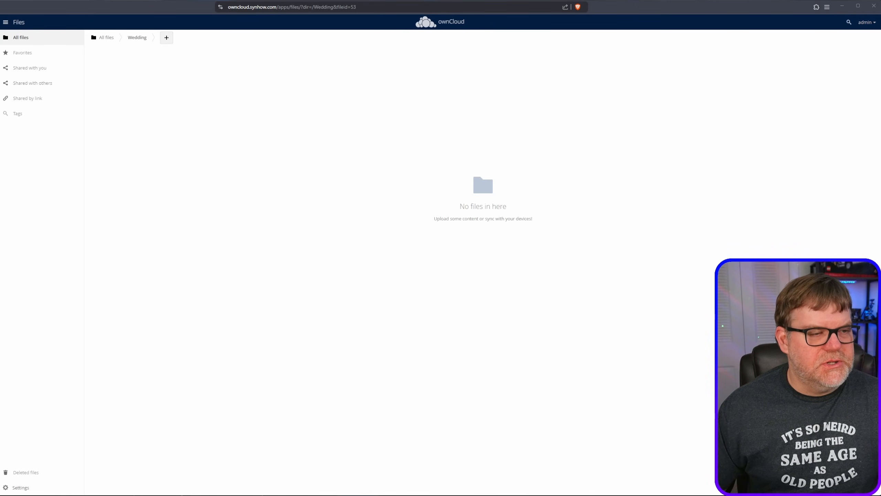
{"action": "left_click_drag", "start_coordinate": [246, 210], "coordinate": [256, 210]}
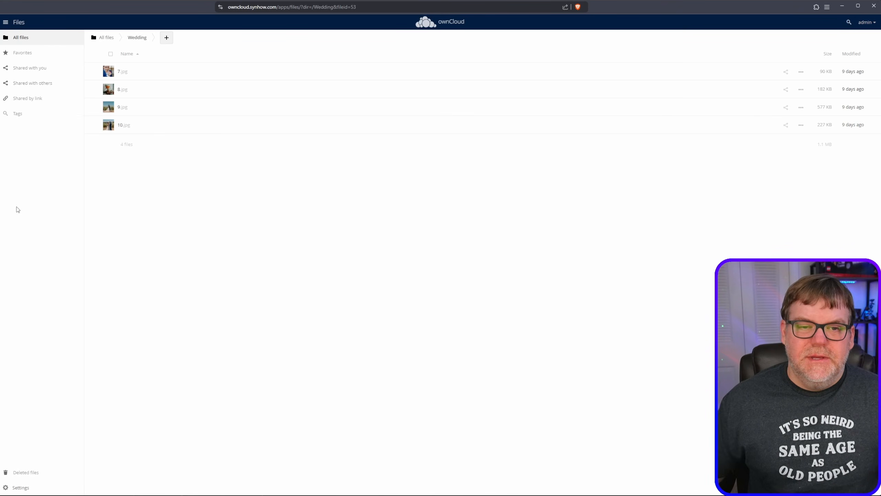
{"action": "left_click", "coordinate": [103, 38]}
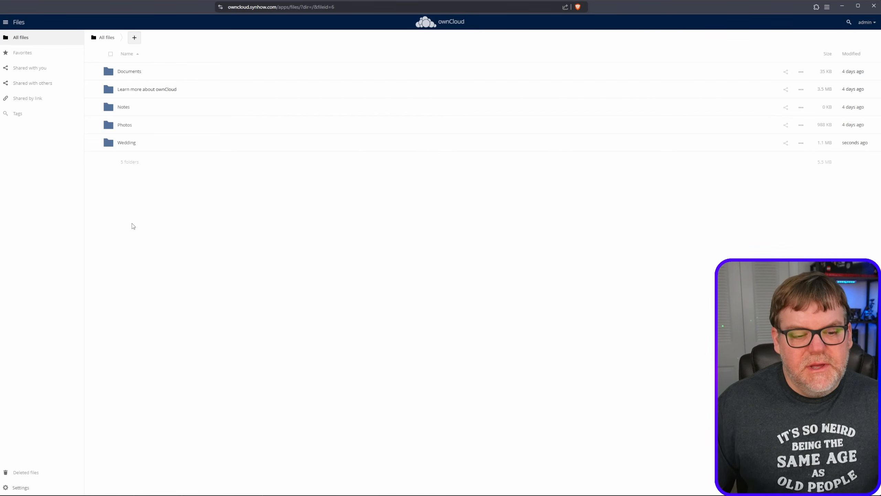
- Open the Wedding folder and view the details of 9.jpg, then close them
{"action": "left_click", "coordinate": [129, 142]}
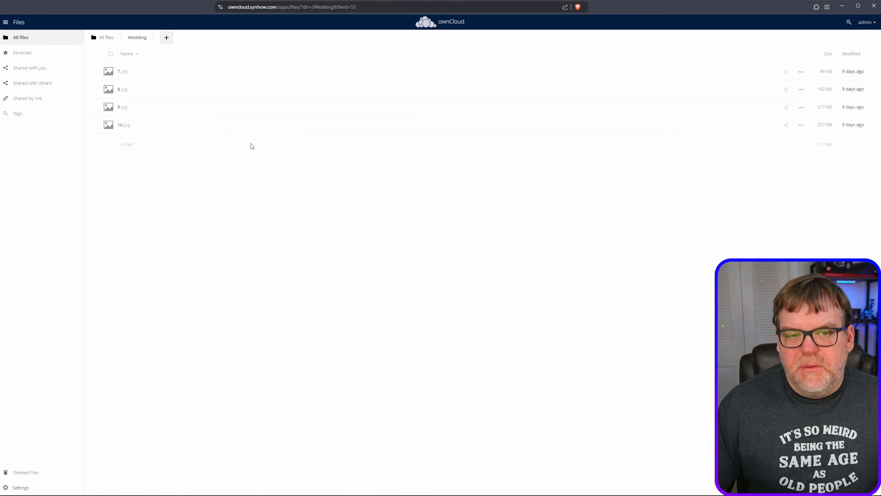
{"action": "left_click", "coordinate": [104, 110]}
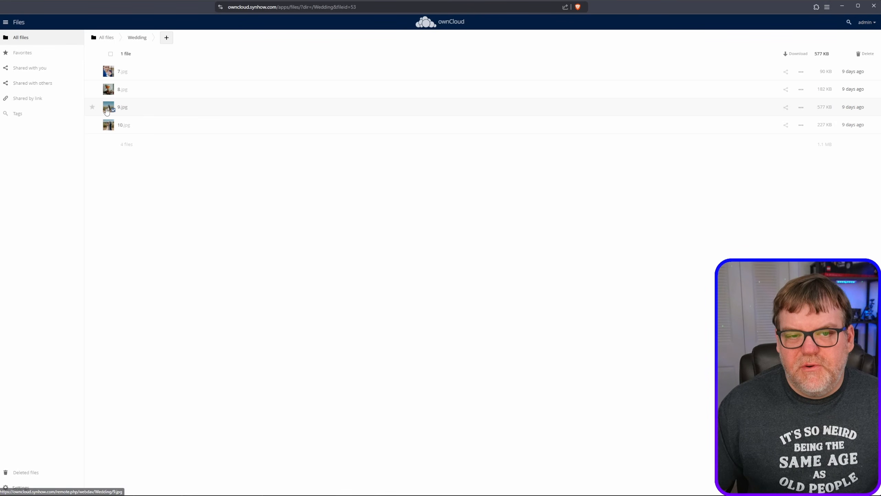
{"action": "left_click", "coordinate": [209, 107]}
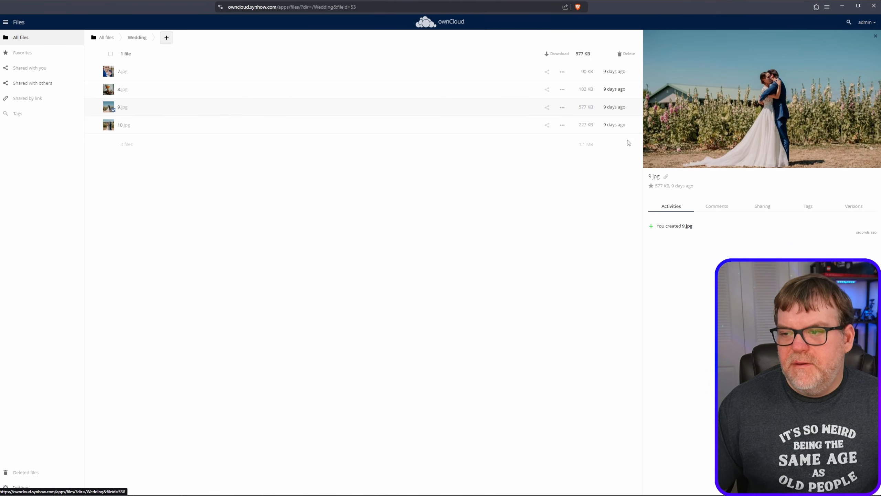
{"action": "left_click", "coordinate": [876, 35]}
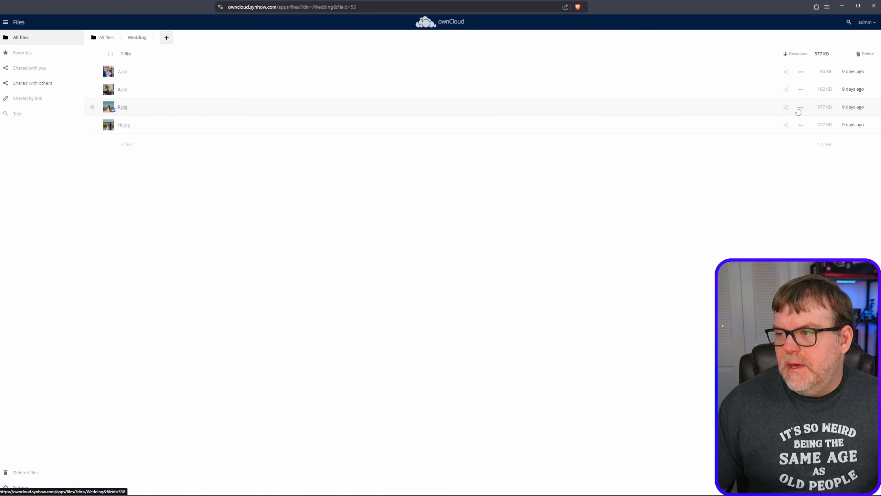
- Delete 9.jpg from the Wedding folder and return to All files
{"action": "left_click", "coordinate": [799, 111]}
{"action": "left_click", "coordinate": [758, 183]}
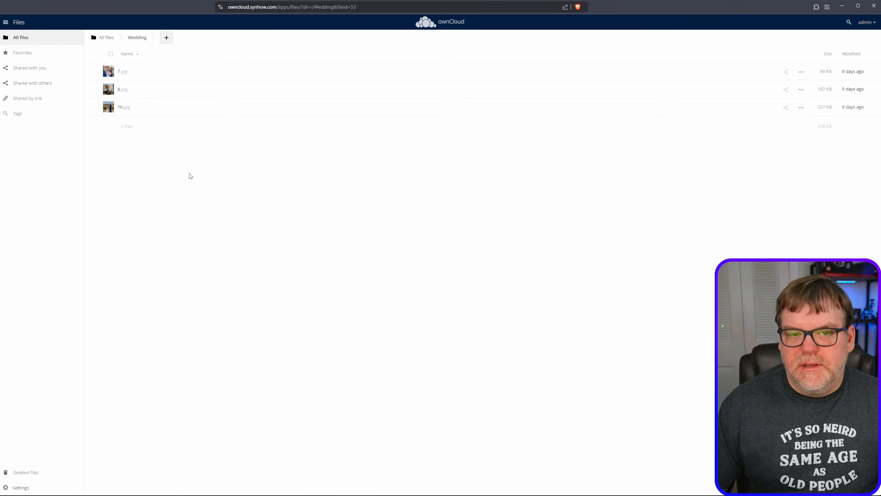
{"action": "left_click", "coordinate": [111, 39]}
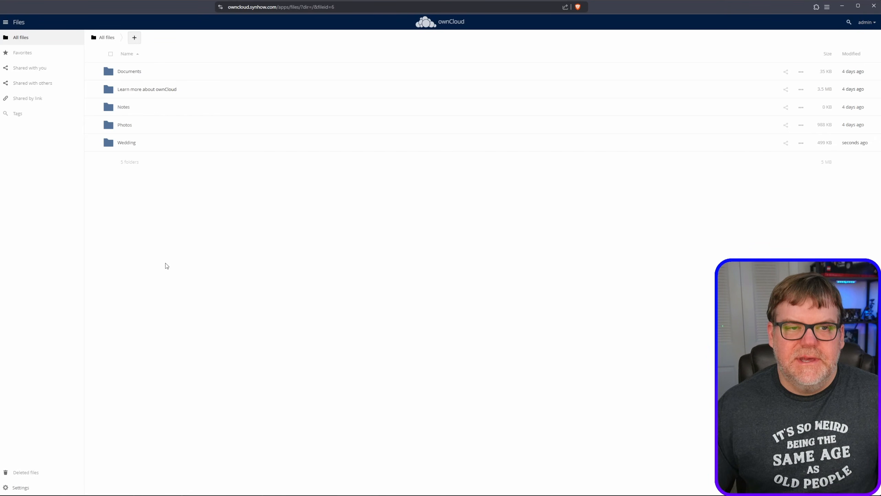
- Open the Market and browse through the apps available for ownCloud
{"action": "left_click", "coordinate": [6, 24]}
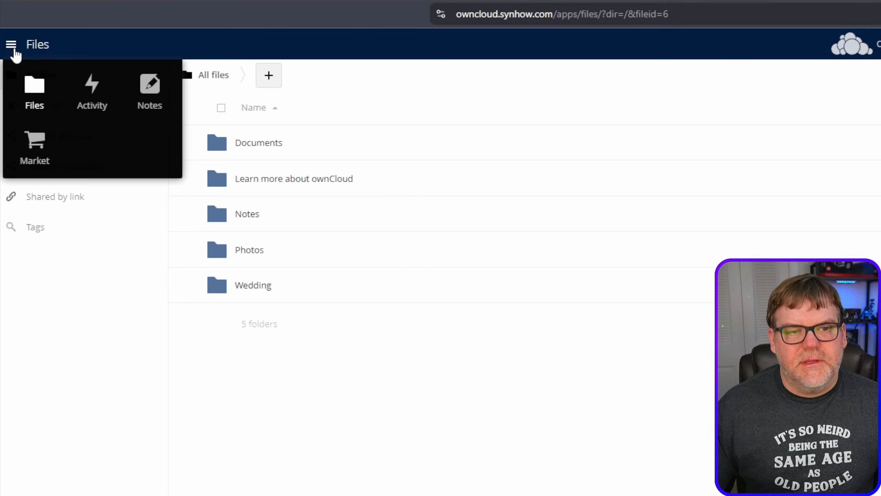
{"action": "left_click", "coordinate": [51, 151]}
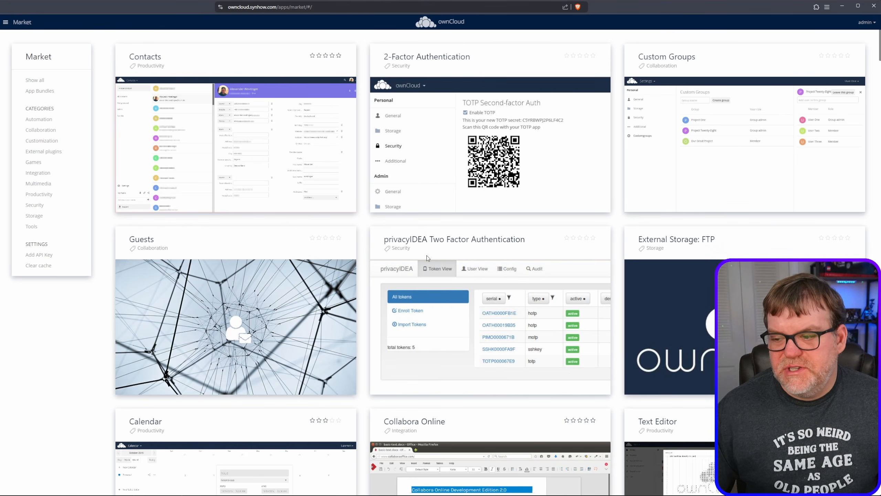
{"action": "scroll", "coordinate": [447, 255], "scroll_direction": "down", "scroll_amount": 5}
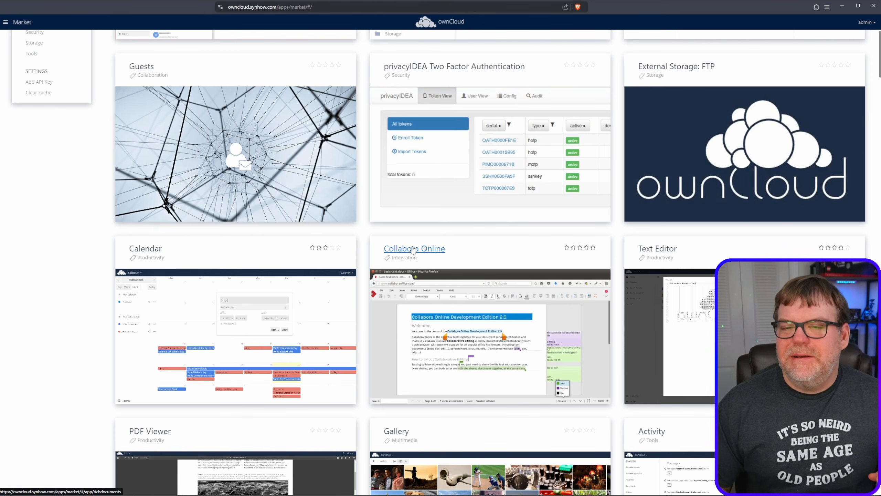
{"action": "scroll", "coordinate": [502, 280], "scroll_direction": "down", "scroll_amount": 7}
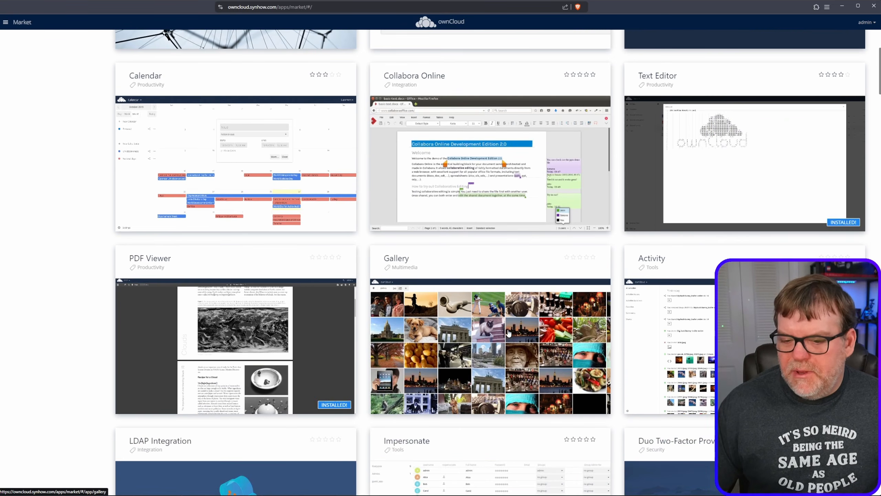
{"action": "scroll", "coordinate": [500, 318], "scroll_direction": "down", "scroll_amount": 12}
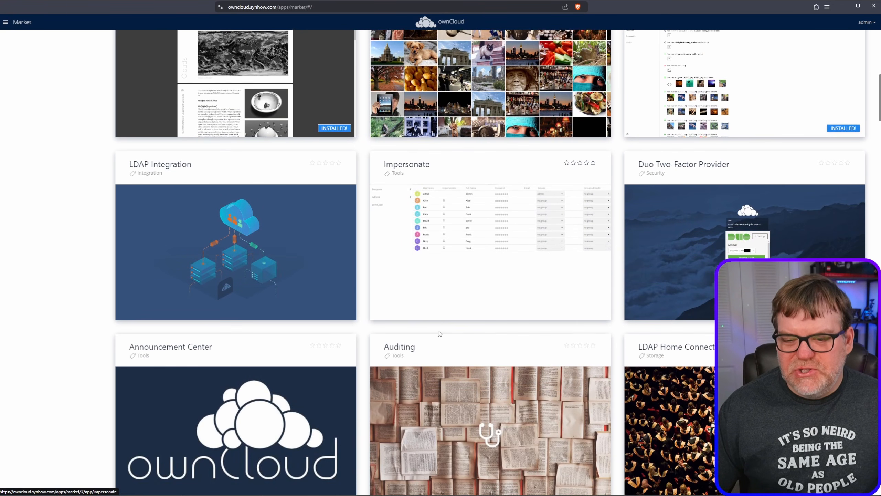
{"action": "scroll", "coordinate": [399, 363], "scroll_direction": "down", "scroll_amount": 11}
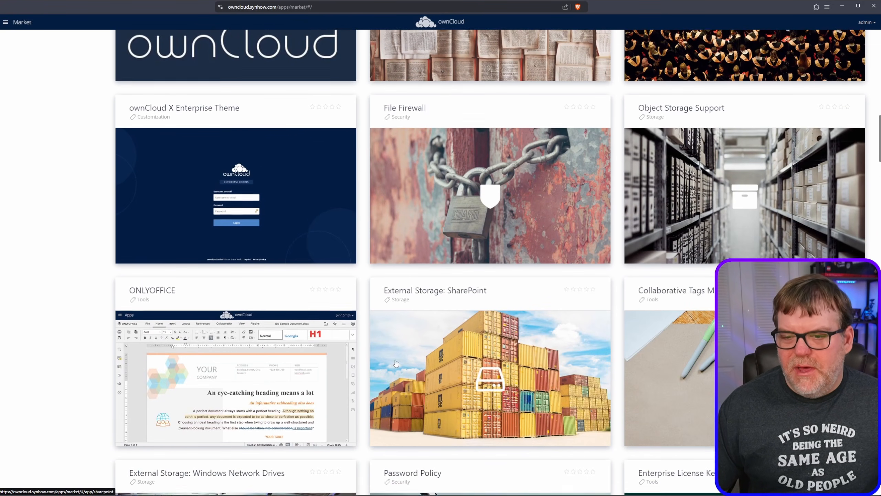
{"action": "scroll", "coordinate": [394, 361], "scroll_direction": "down", "scroll_amount": 9}
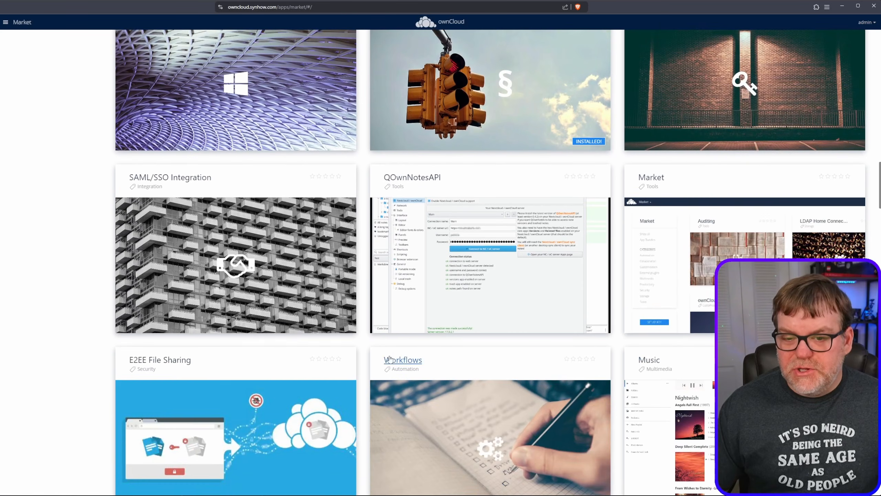
{"action": "scroll", "coordinate": [385, 351], "scroll_direction": "up", "scroll_amount": 4}
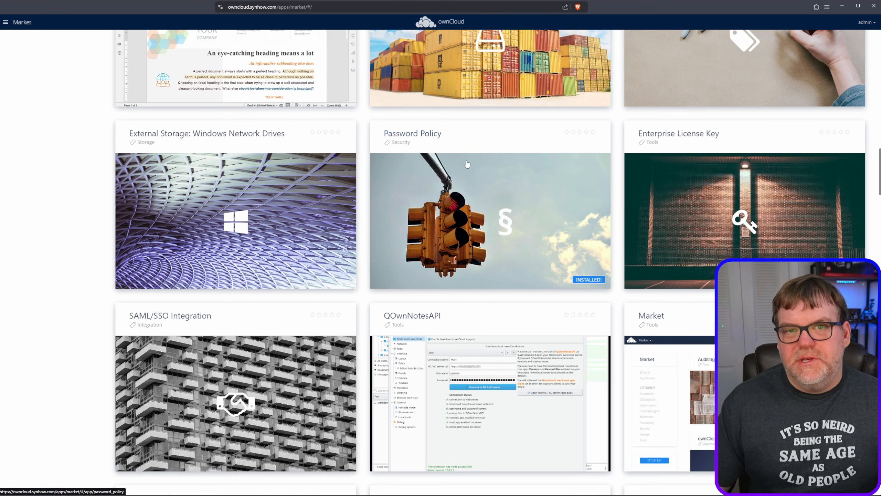
{"action": "scroll", "coordinate": [473, 263], "scroll_direction": "down", "scroll_amount": 8}
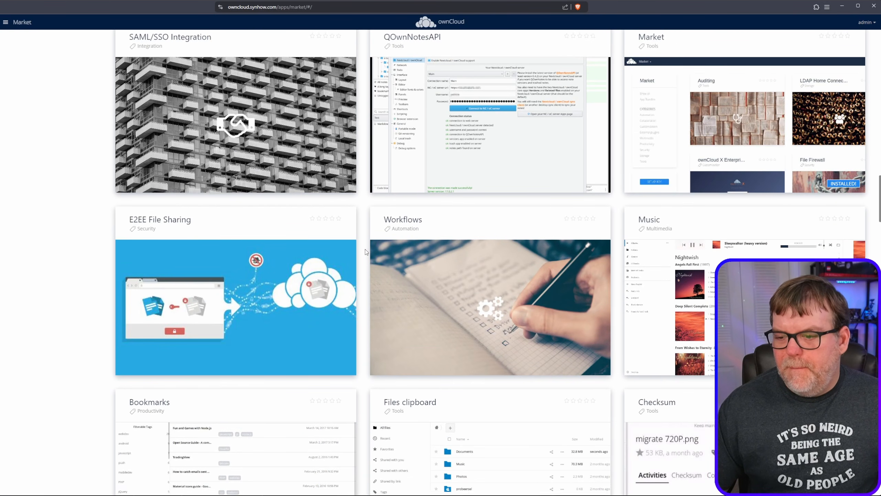
{"action": "scroll", "coordinate": [368, 256], "scroll_direction": "down", "scroll_amount": 12}
{"action": "scroll", "coordinate": [378, 283], "scroll_direction": "down", "scroll_amount": 7}
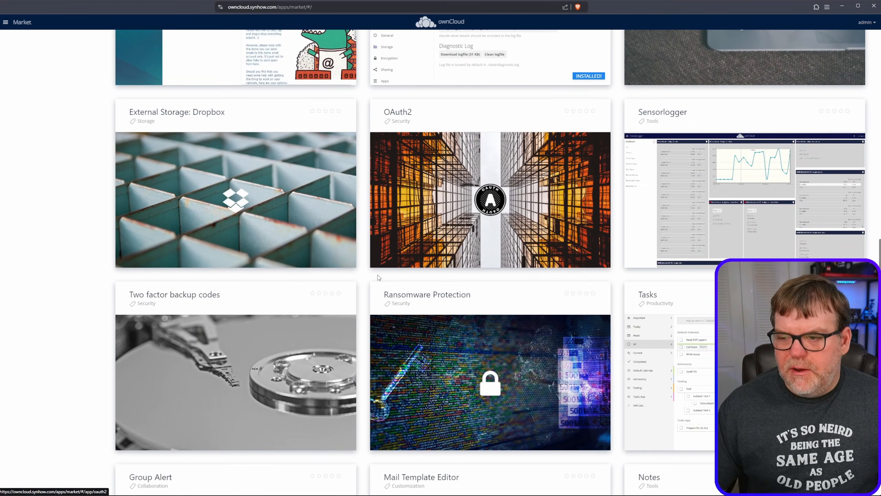
- Find the Drawio app in the Market by searching the page for "draw" and install it
{"action": "key", "text": "ctrl+f"}
{"action": "type", "text": "draw"}
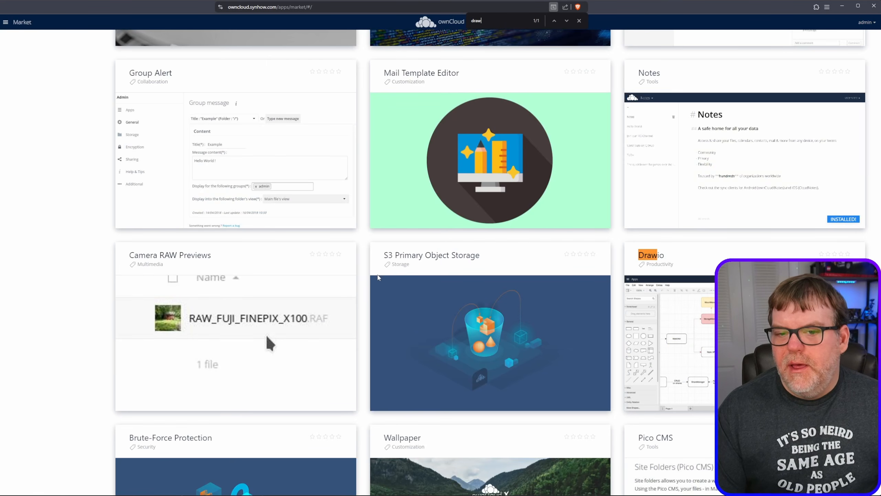
{"action": "key", "text": "Escape"}
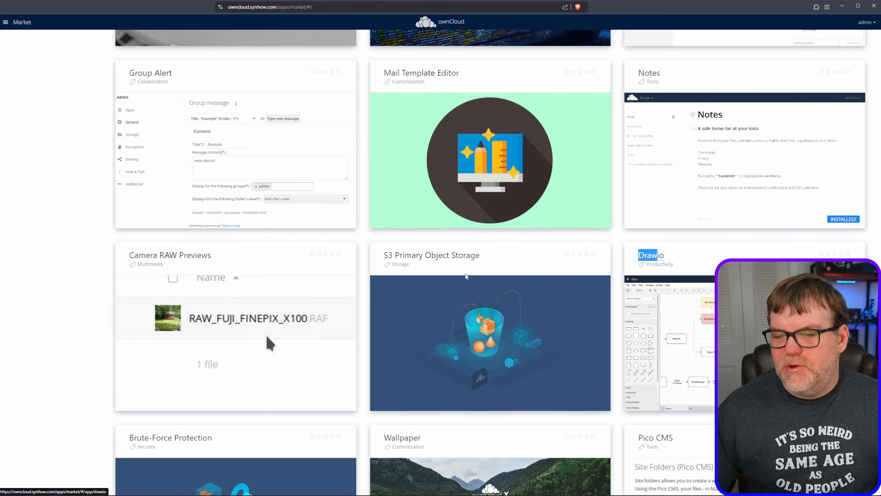
{"action": "scroll", "coordinate": [466, 276], "scroll_direction": "down", "scroll_amount": 2}
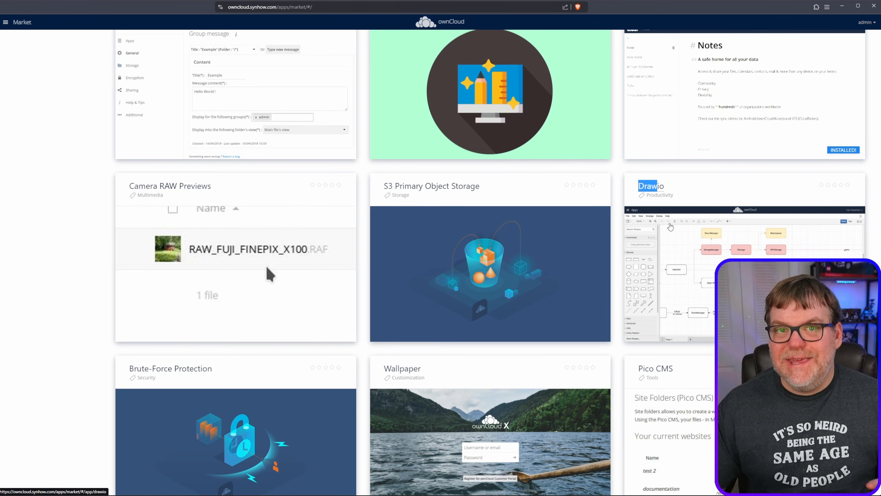
{"action": "left_click", "coordinate": [670, 226]}
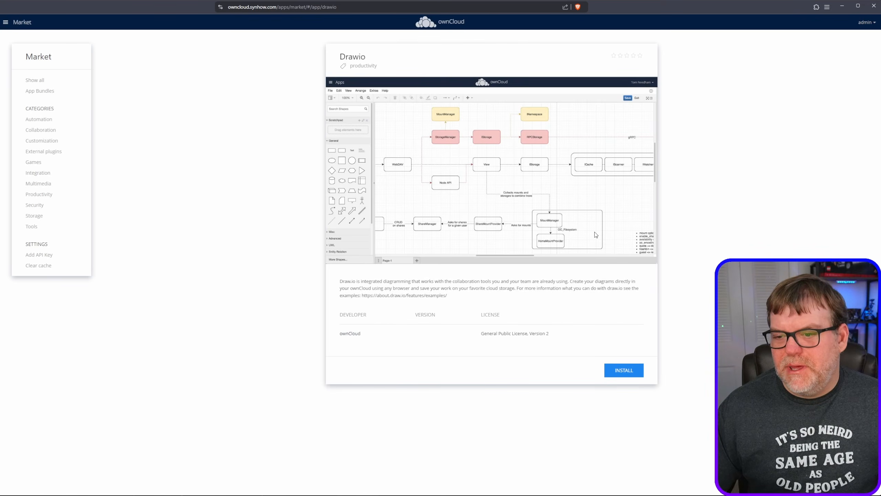
{"action": "left_click", "coordinate": [623, 370]}
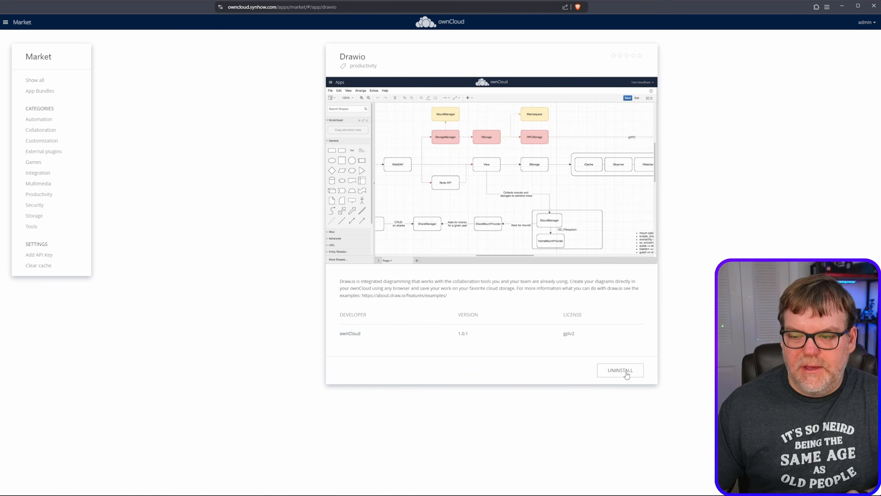
- Leave the Market for the file list and open the Wedding folder
{"action": "left_click", "coordinate": [5, 23]}
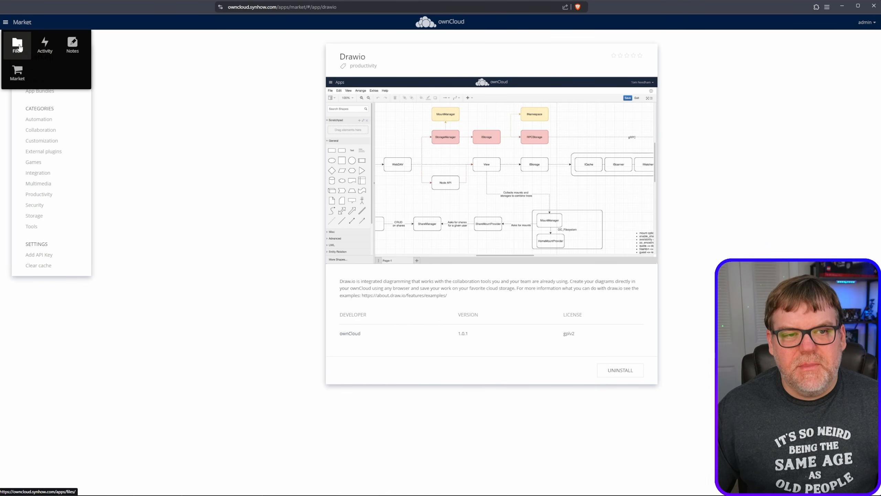
{"action": "left_click", "coordinate": [18, 47]}
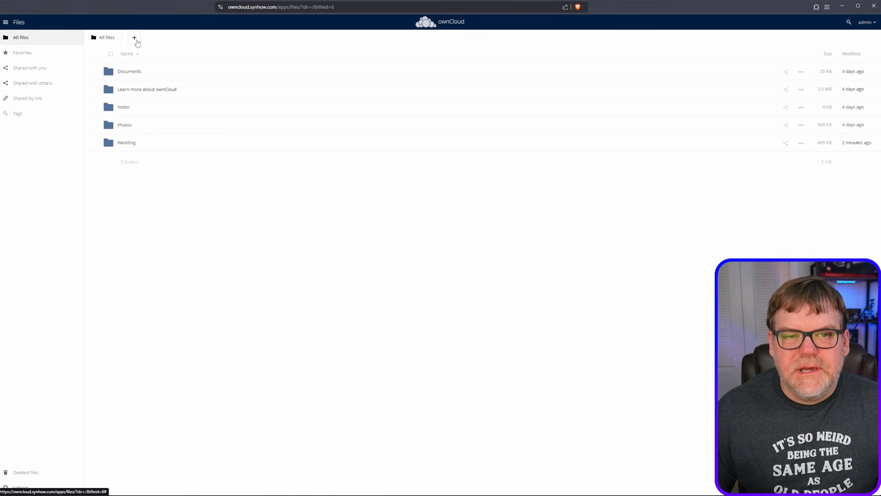
{"action": "left_click", "coordinate": [127, 143]}
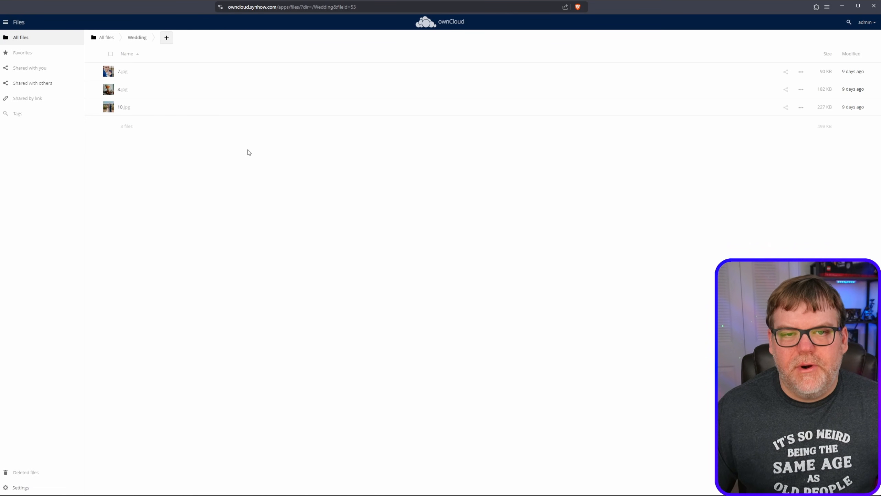
- Create a new diagram file named Seating Diagram.drawio in the Wedding folder
{"action": "left_click", "coordinate": [166, 37]}
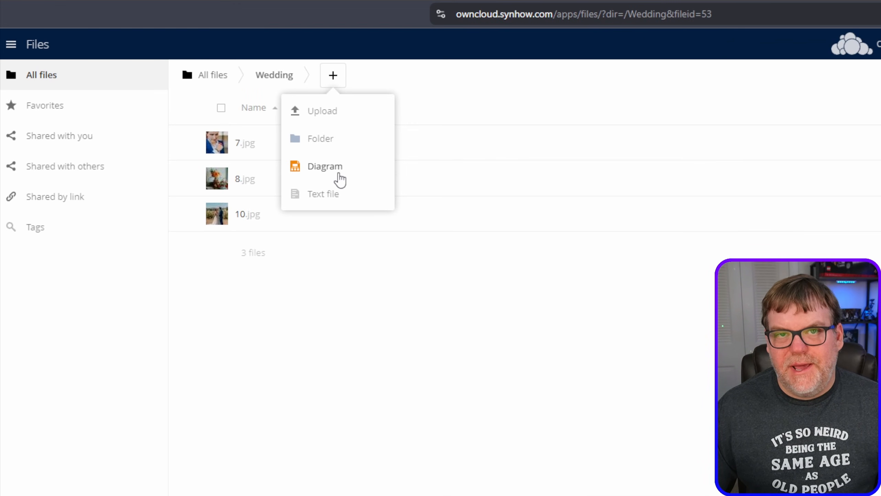
{"action": "left_click", "coordinate": [339, 177]}
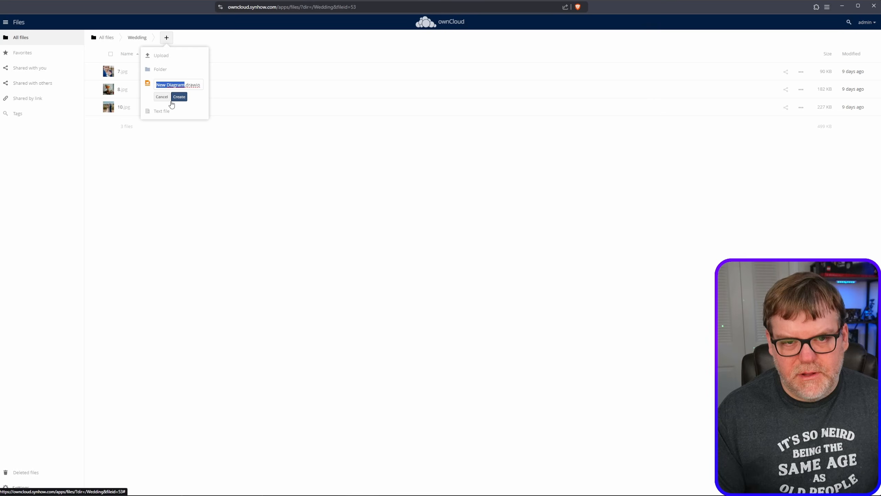
{"action": "type", "text": "Seating"}
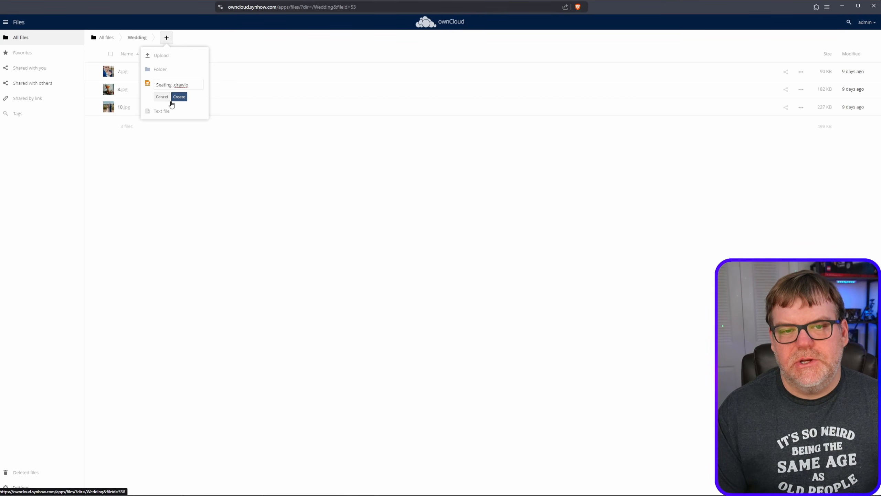
{"action": "type", "text": " C"}
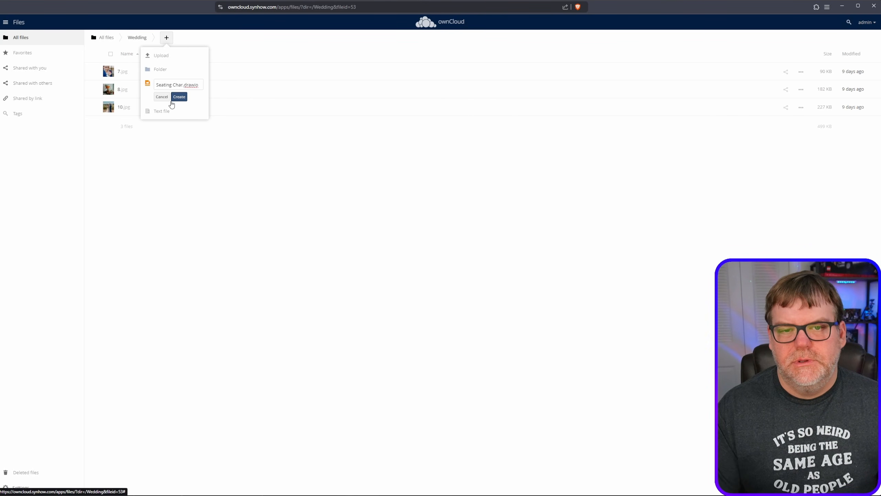
{"action": "key", "text": "BackSpace"}
{"action": "type", "text": "Driag"}
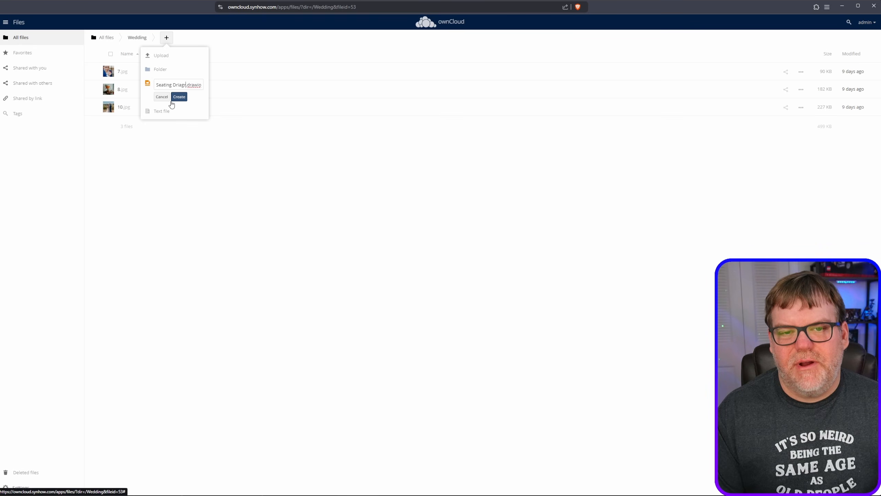
{"action": "key", "text": "BackSpace"}
{"action": "key", "text": "BackSpace"}
{"action": "key", "text": "BackSpace"}
{"action": "key", "text": "BackSpace"}
{"action": "type", "text": "iagra"}
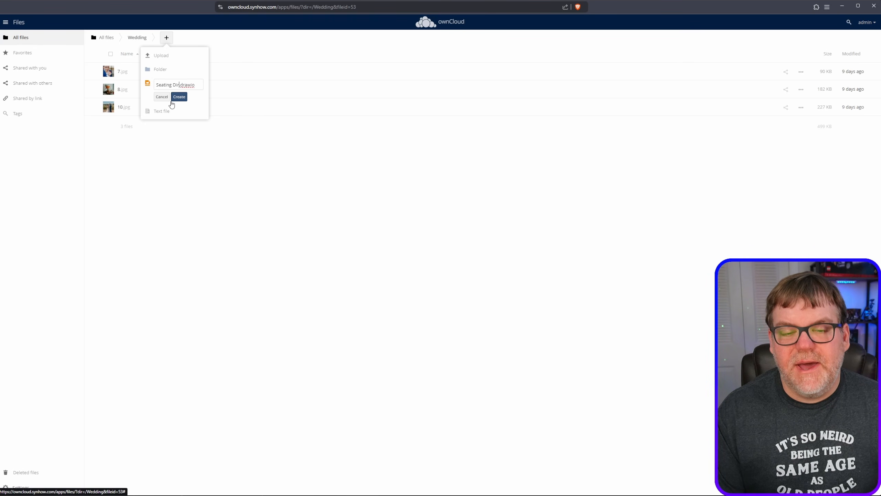
{"action": "type", "text": "m"}
{"action": "left_click", "coordinate": [171, 100]}
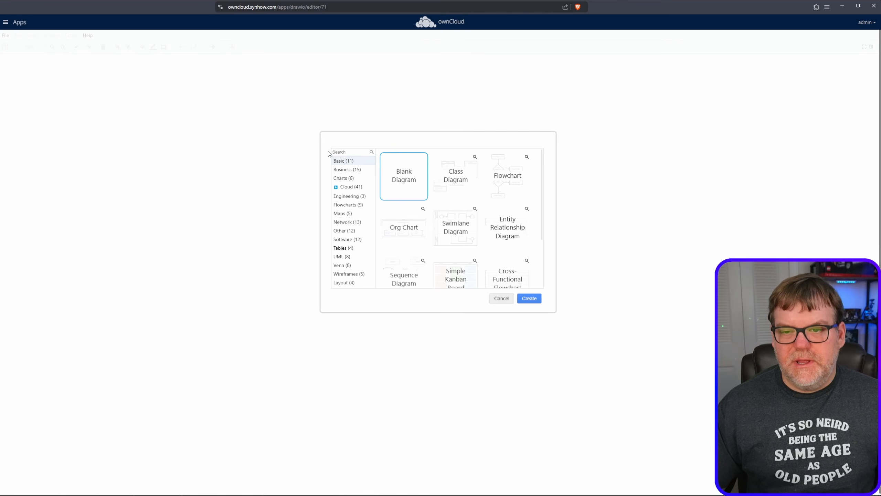
- Search the diagram templates for "seating"
{"action": "left_click", "coordinate": [350, 153]}
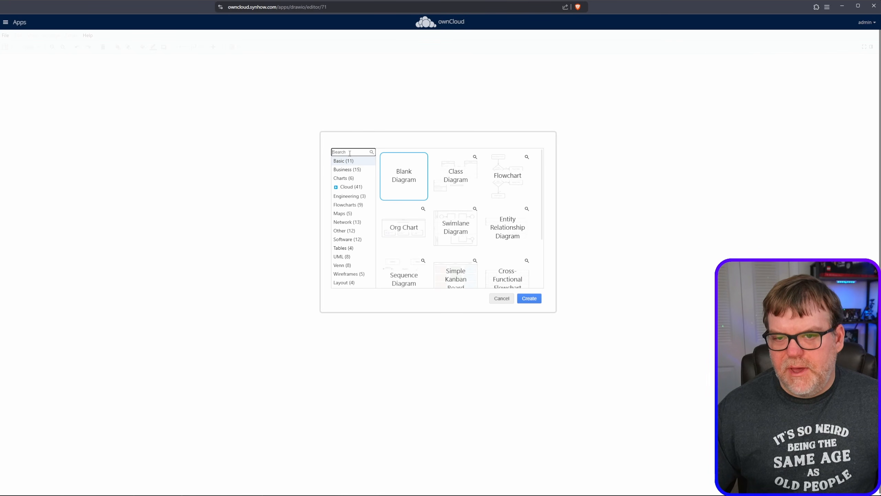
{"action": "type", "text": "seating"}
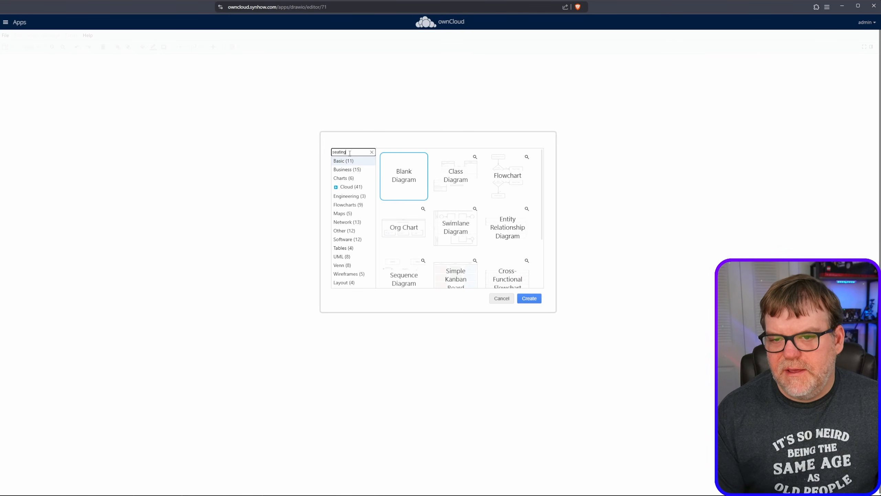
{"action": "key", "text": "Return"}
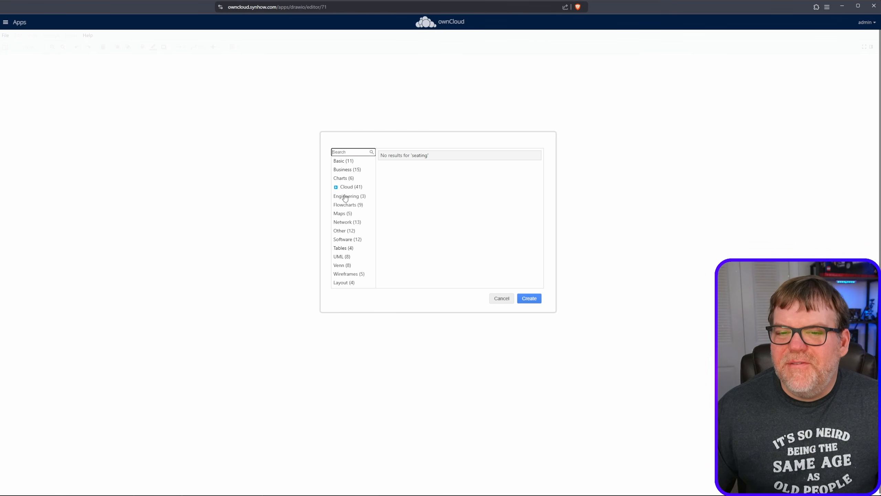
- Search the templates for "floor" and create the diagram from the floor plan template
{"action": "type", "text": "f"}
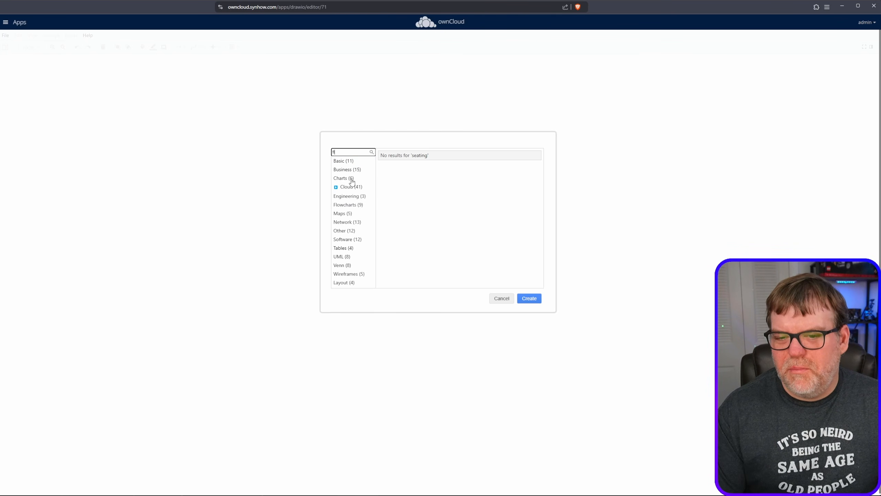
{"action": "type", "text": "loor"}
{"action": "key", "text": "Return"}
{"action": "left_click", "coordinate": [405, 186]}
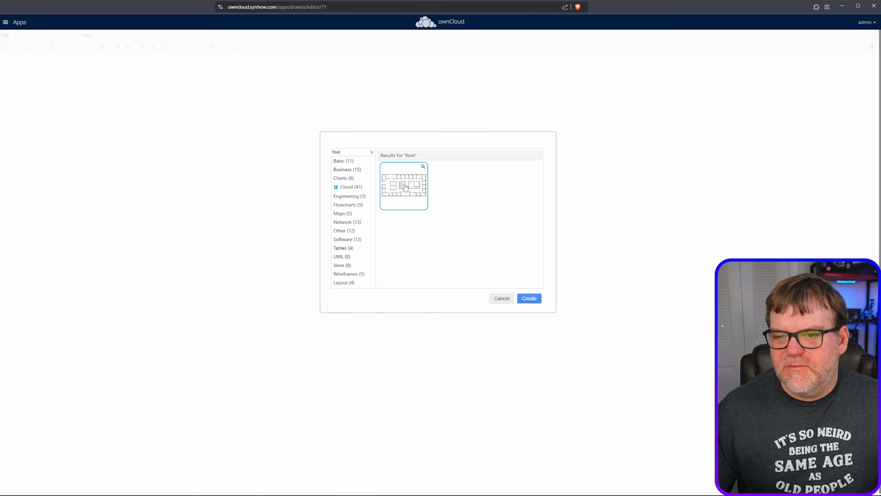
{"action": "left_click", "coordinate": [537, 300]}
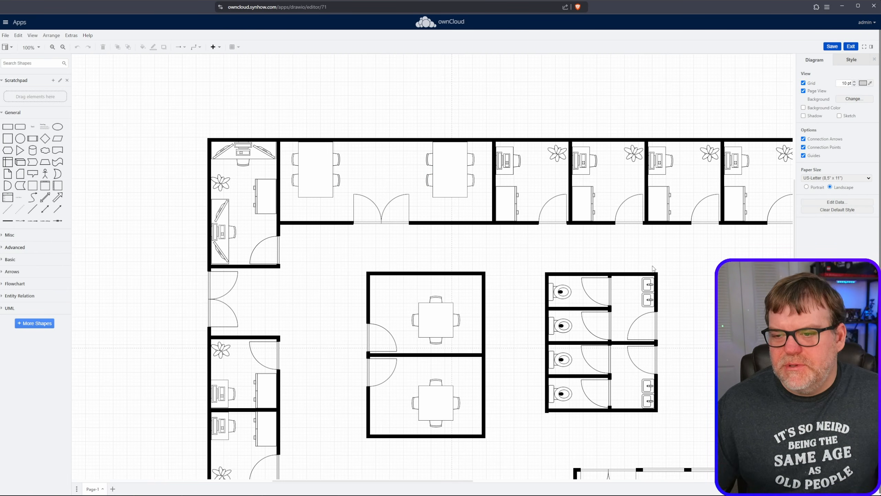
- Shift the restroom block's upper outer wall up and to the right, then move its three upper stalls and their fixtures in the same direction
{"action": "left_click_drag", "start_coordinate": [648, 264], "coordinate": [474, 161]}
{"action": "scroll", "coordinate": [556, 243], "scroll_direction": "down", "scroll_amount": 5}
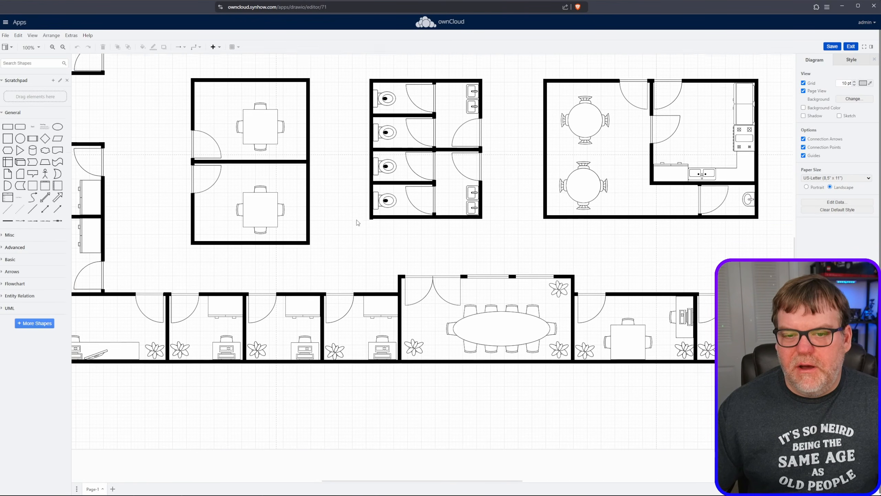
{"action": "scroll", "coordinate": [358, 222], "scroll_direction": "up", "scroll_amount": 5}
{"action": "scroll", "coordinate": [494, 232], "scroll_direction": "down", "scroll_amount": 2}
{"action": "scroll", "coordinate": [494, 232], "scroll_direction": "up", "scroll_amount": 2}
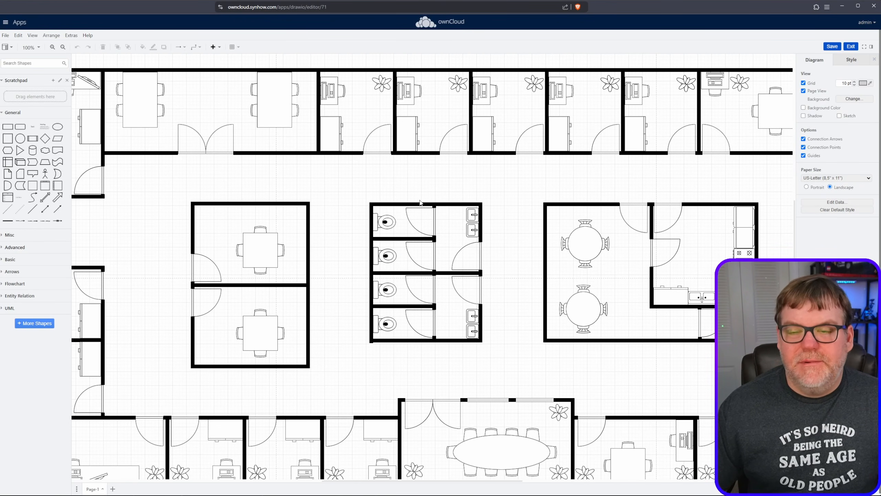
{"action": "left_click_drag", "start_coordinate": [414, 205], "coordinate": [496, 163]}
{"action": "left_click_drag", "start_coordinate": [358, 199], "coordinate": [495, 325]}
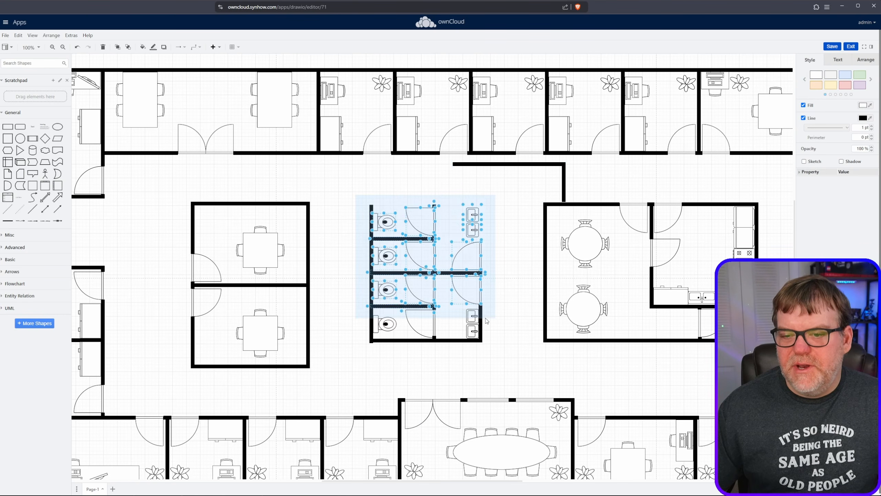
{"action": "left_click_drag", "start_coordinate": [375, 240], "coordinate": [453, 261]}
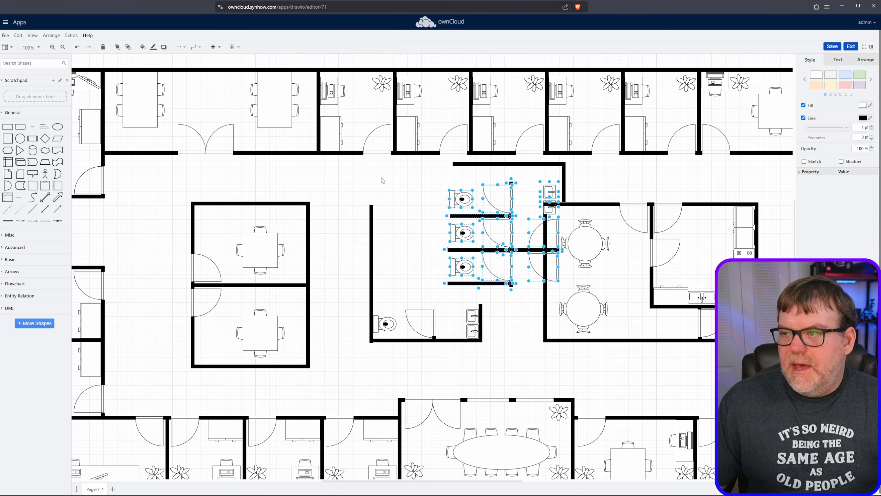
- Save and exit the diagram, then reopen Seating Diagram.drawio from the Wedding folder to check it and exit again
{"action": "left_click", "coordinate": [833, 47]}
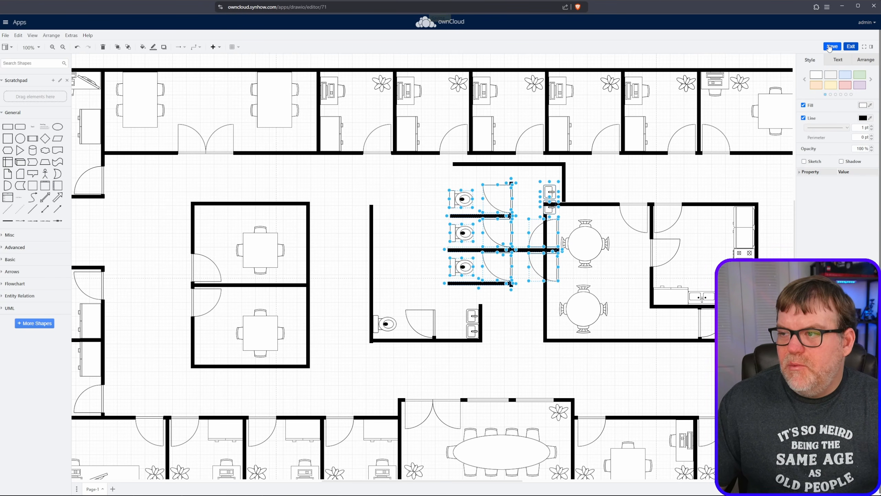
{"action": "left_click", "coordinate": [850, 47]}
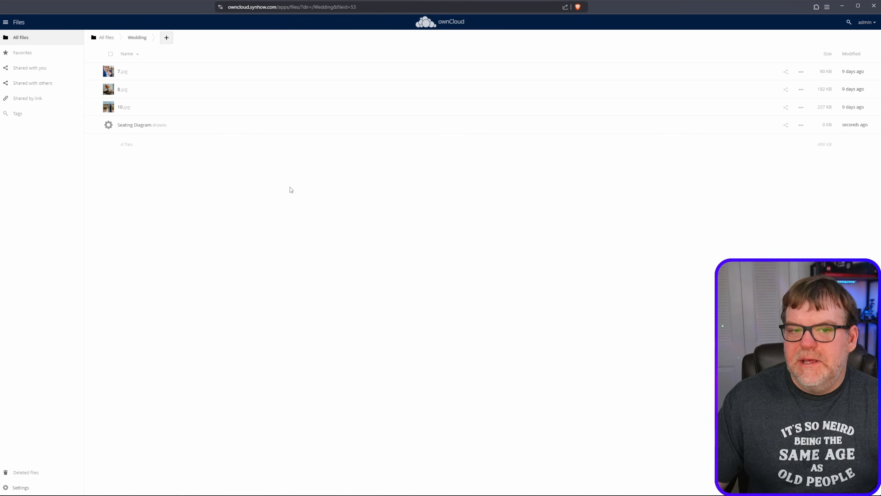
{"action": "left_click", "coordinate": [189, 129]}
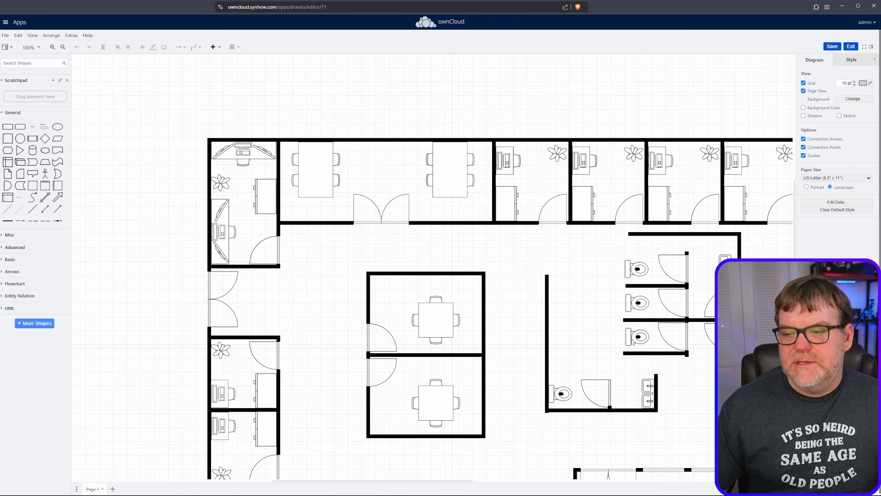
{"action": "left_click", "coordinate": [851, 46]}
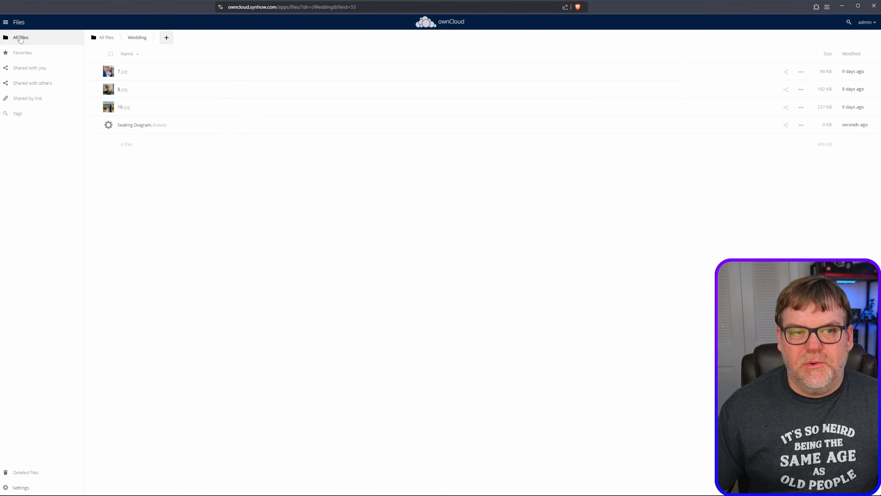
- Find the Ransomware Protection app in the Market by searching the page for "ransom", open it and read its description and important notes
{"action": "left_click", "coordinate": [6, 24]}
{"action": "left_click", "coordinate": [17, 70]}
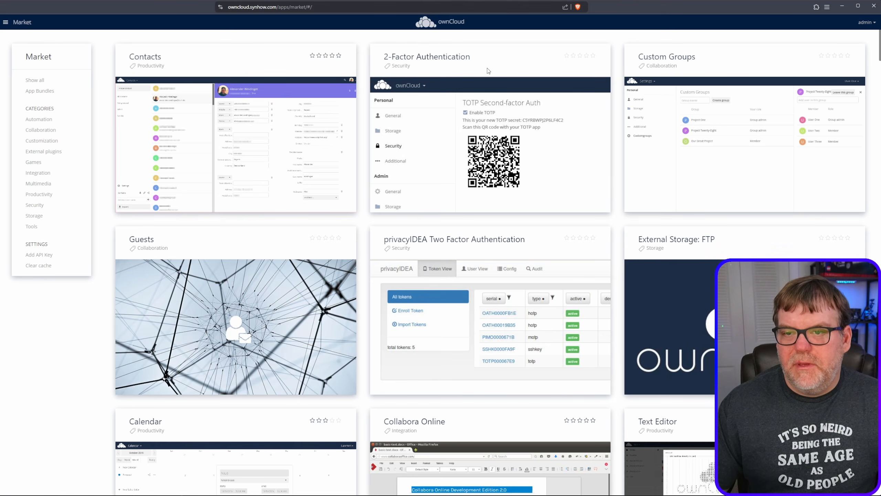
{"action": "key", "text": "ctrl+f"}
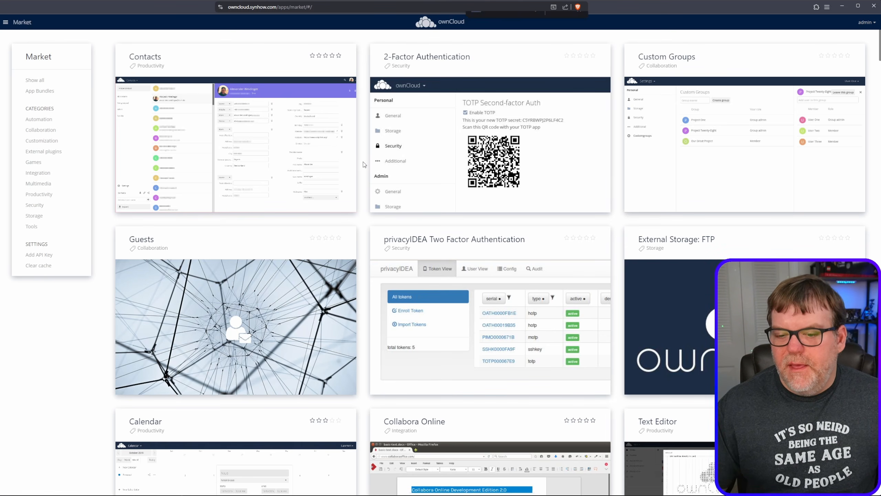
{"action": "type", "text": "ransom"}
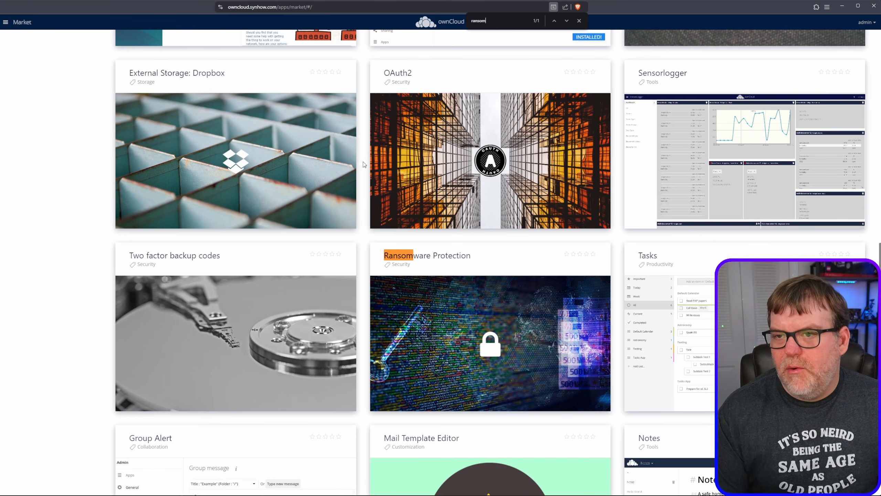
{"action": "key", "text": "Escape"}
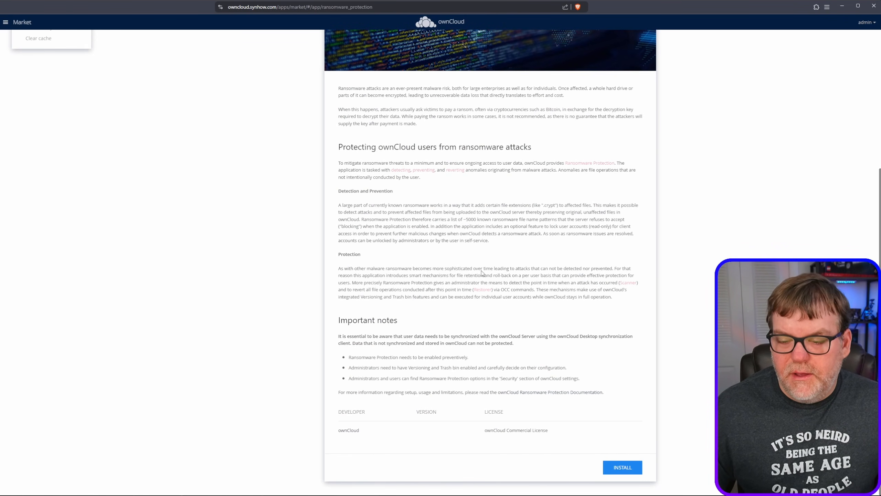
{"action": "scroll", "coordinate": [482, 273], "scroll_direction": "up", "scroll_amount": 6}
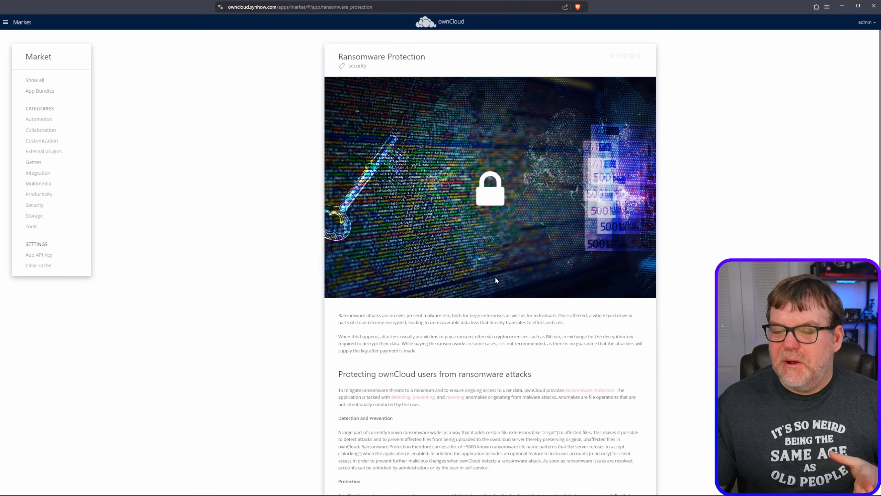
{"action": "scroll", "coordinate": [484, 358], "scroll_direction": "down", "scroll_amount": 3}
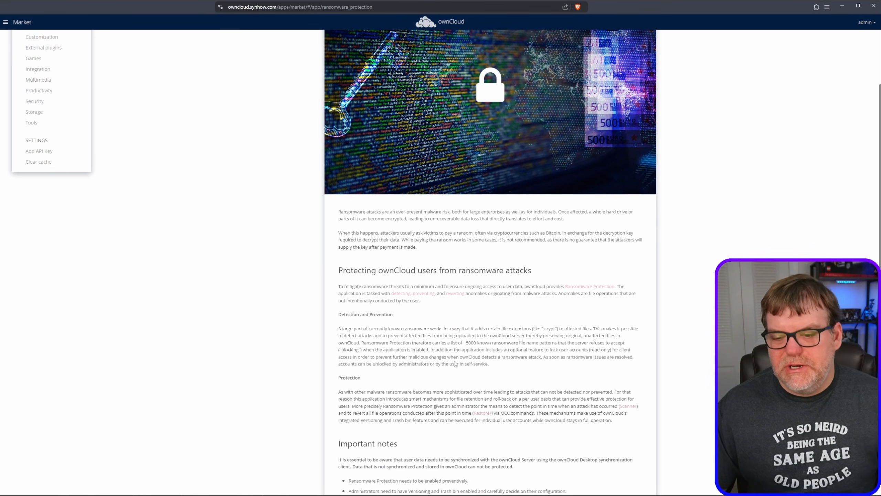
{"action": "scroll", "coordinate": [454, 357], "scroll_direction": "down", "scroll_amount": 3}
{"action": "scroll", "coordinate": [472, 366], "scroll_direction": "down", "scroll_amount": 1}
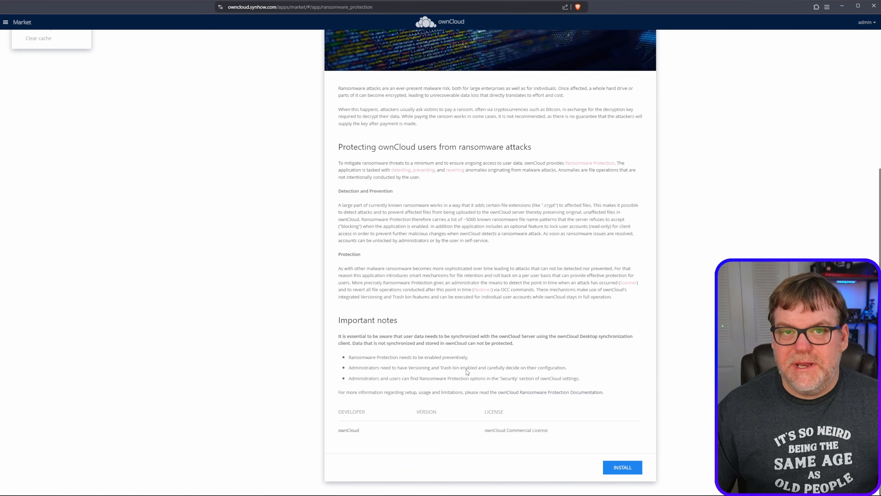
{"action": "scroll", "coordinate": [474, 355], "scroll_direction": "up", "scroll_amount": 7}
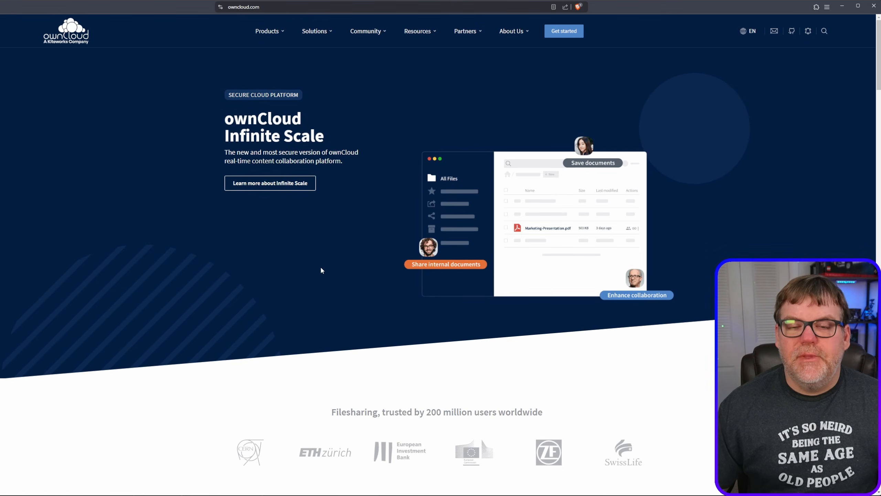
- Open the Pricing page on the owncloud.com website and review the plans for hosting on your own server
{"action": "mouse_move", "coordinate": [266, 31]}
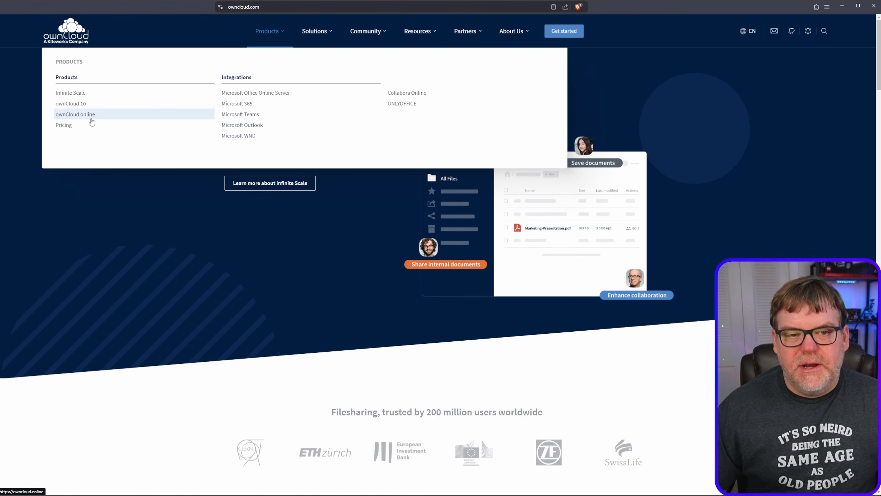
{"action": "left_click", "coordinate": [69, 126]}
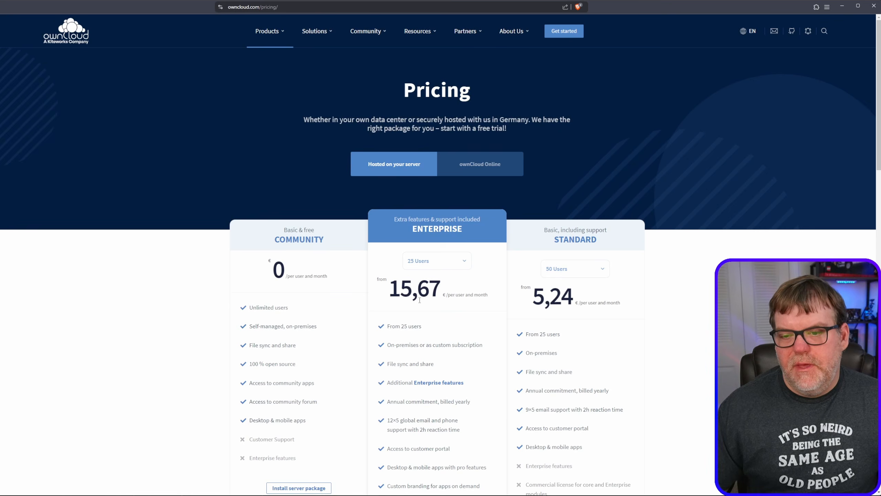
{"action": "scroll", "coordinate": [420, 300], "scroll_direction": "down", "scroll_amount": 3}
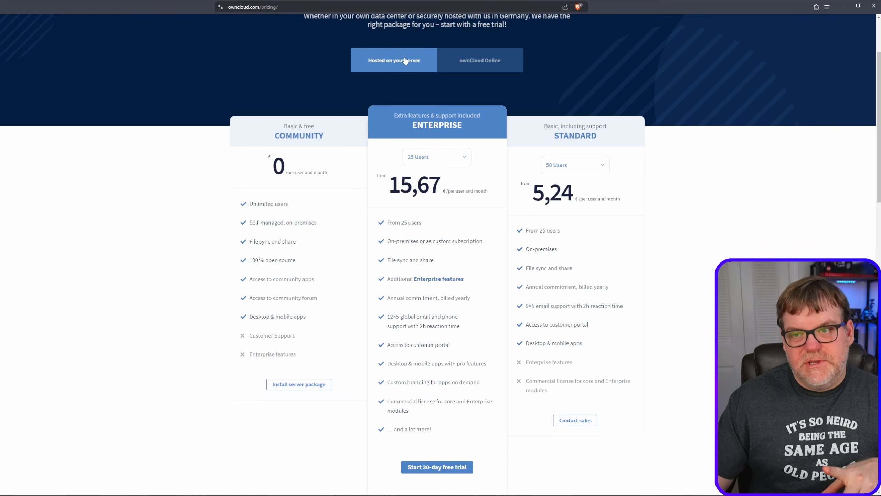
- Review the ownCloud Online pricing plans, then return to the plans hosted on your own server
{"action": "left_click", "coordinate": [487, 67]}
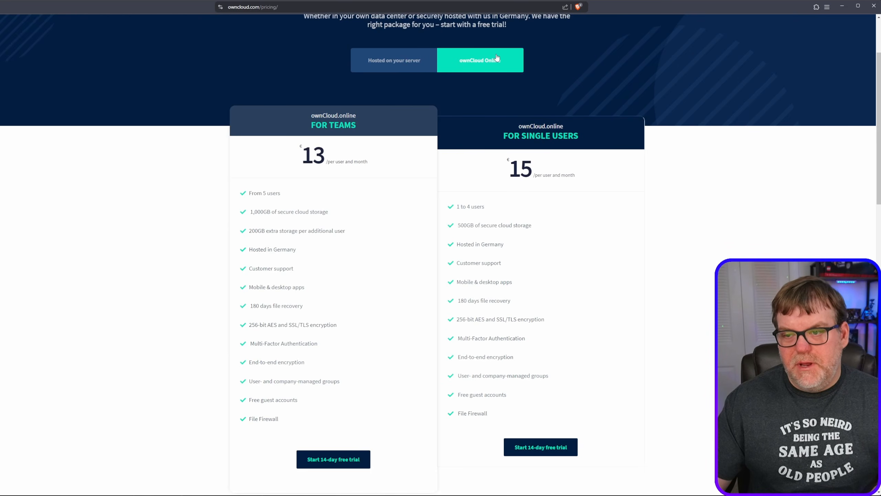
{"action": "left_click", "coordinate": [402, 61]}
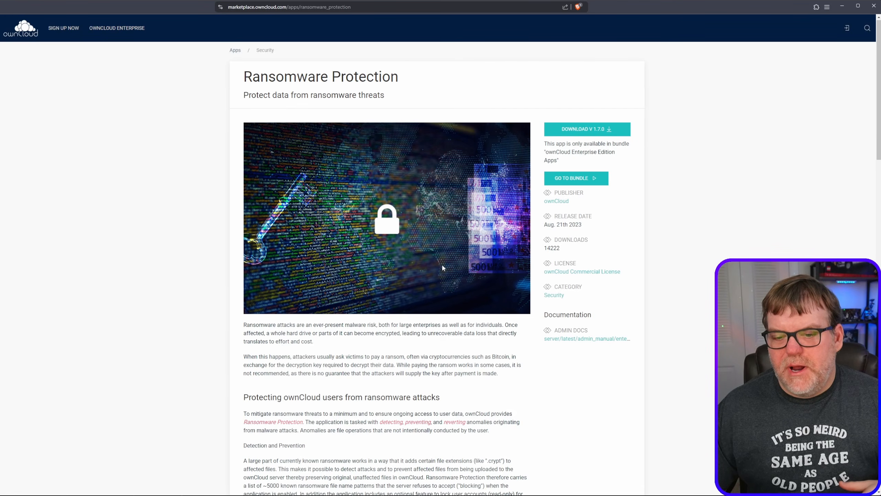
- Look over the Ransomware Protection marketplace page and its ownCloud Commercial License, then close both pages
{"action": "scroll", "coordinate": [442, 265], "scroll_direction": "down", "scroll_amount": 3}
{"action": "scroll", "coordinate": [514, 248], "scroll_direction": "up", "scroll_amount": 2}
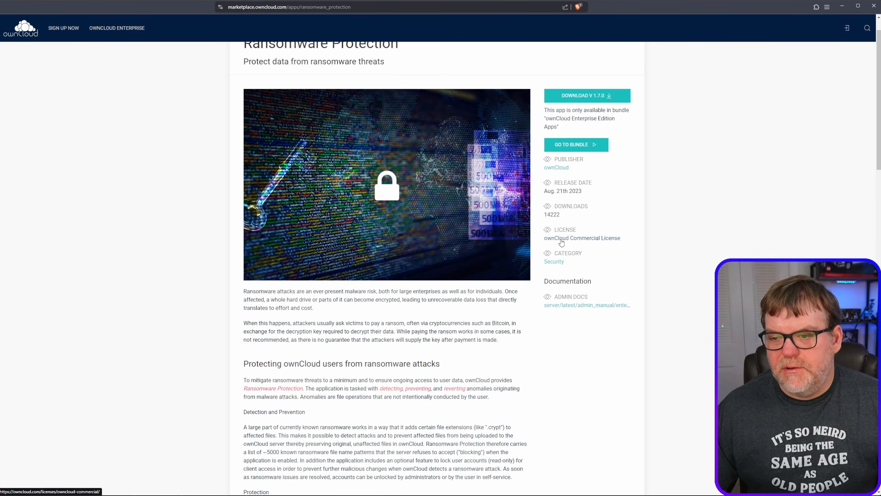
{"action": "left_click", "coordinate": [587, 238]}
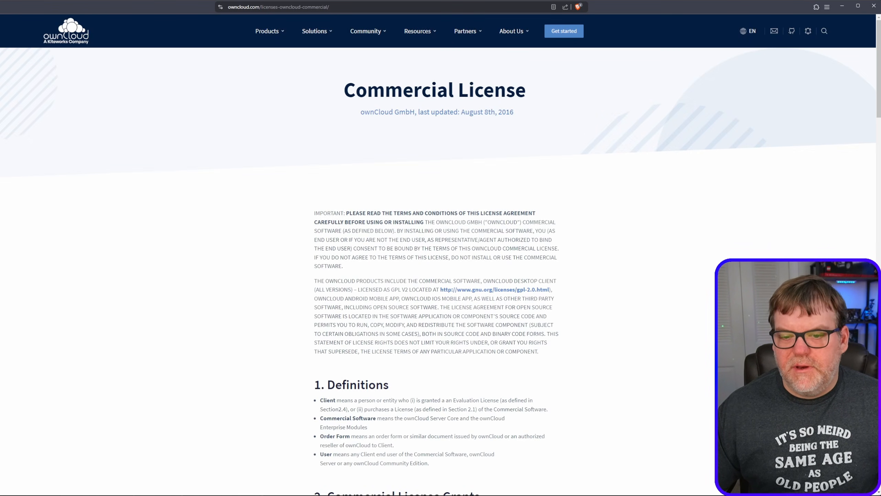
{"action": "key", "text": "ctrl+w"}
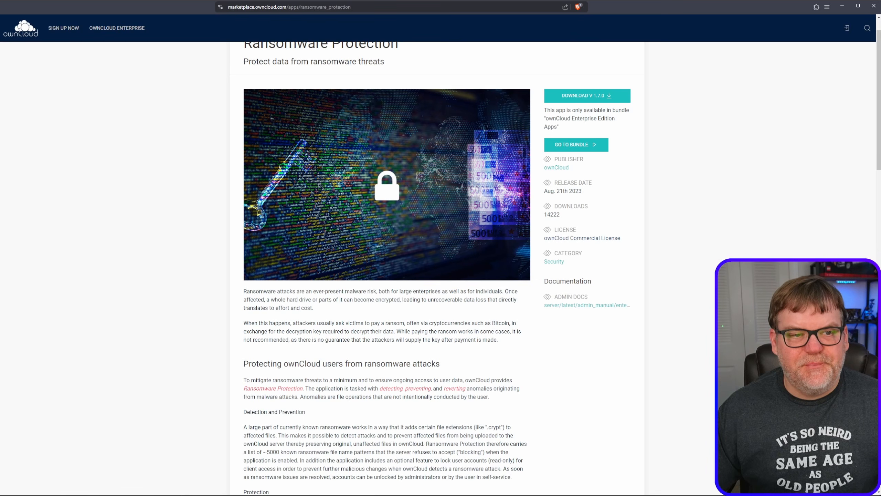
{"action": "key", "text": "ctrl+w"}
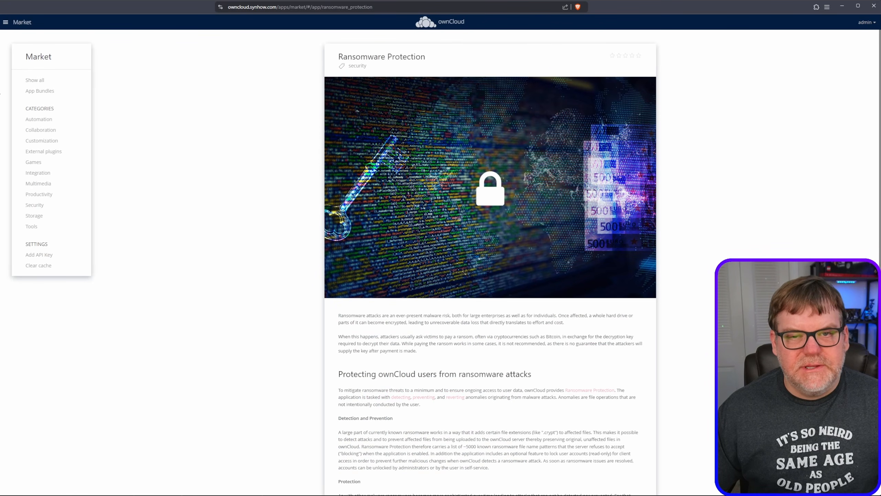
- Return from the Market to Files and open the account settings
{"action": "left_click", "coordinate": [13, 23]}
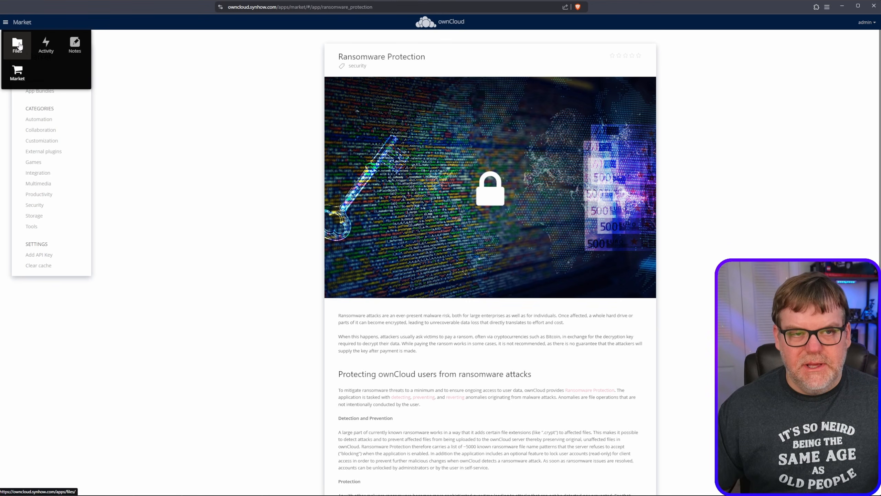
{"action": "left_click", "coordinate": [17, 44]}
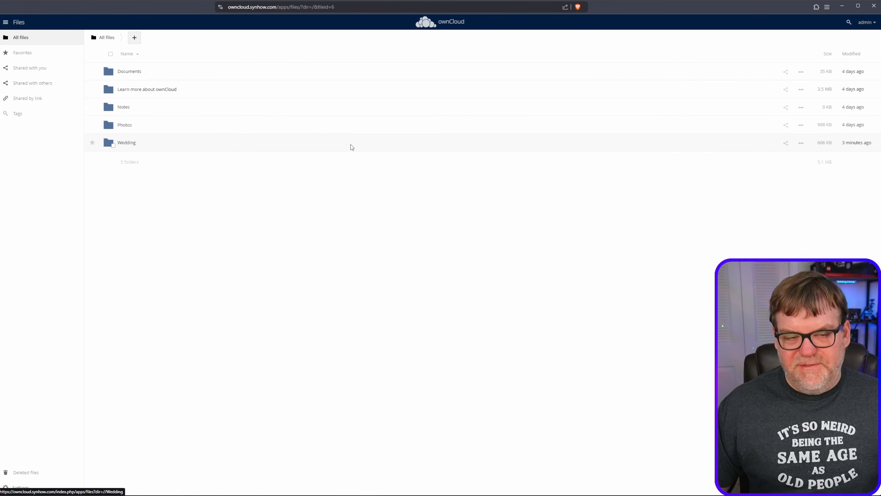
{"action": "left_click", "coordinate": [866, 24]}
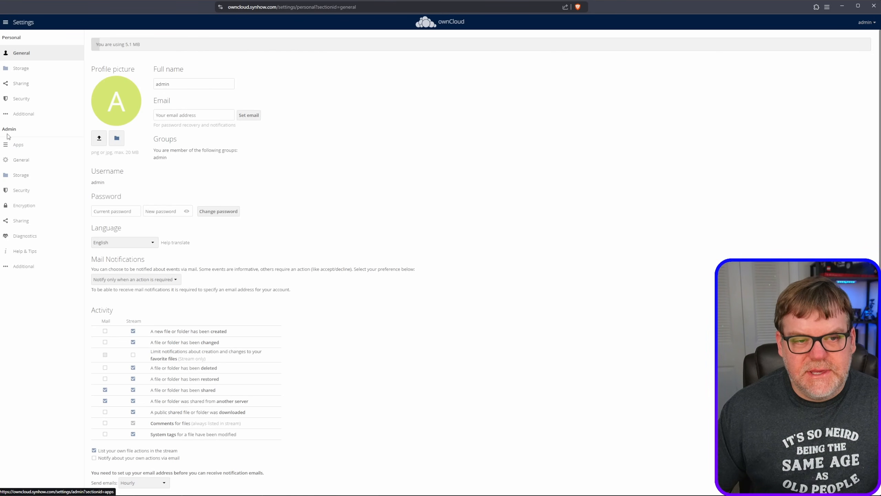
- Disable the Notes, Media Viewer and Drawio apps in the admin Apps settings
{"action": "left_click", "coordinate": [24, 149]}
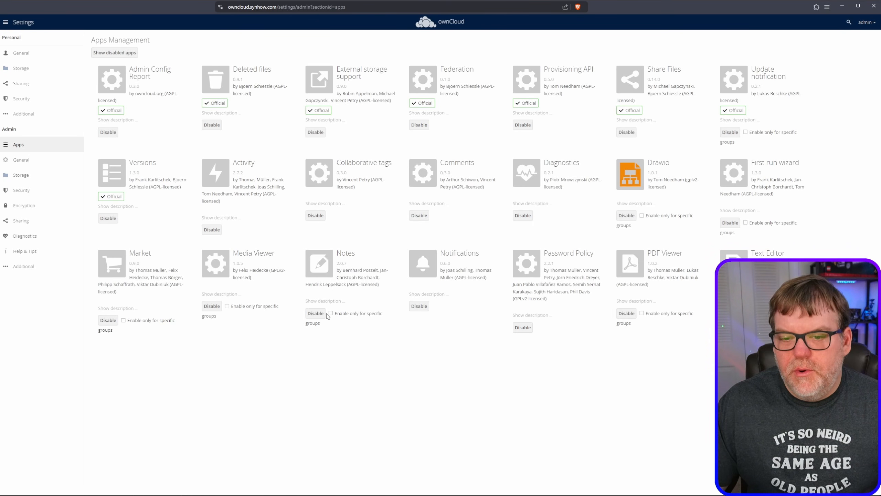
{"action": "left_click", "coordinate": [316, 314]}
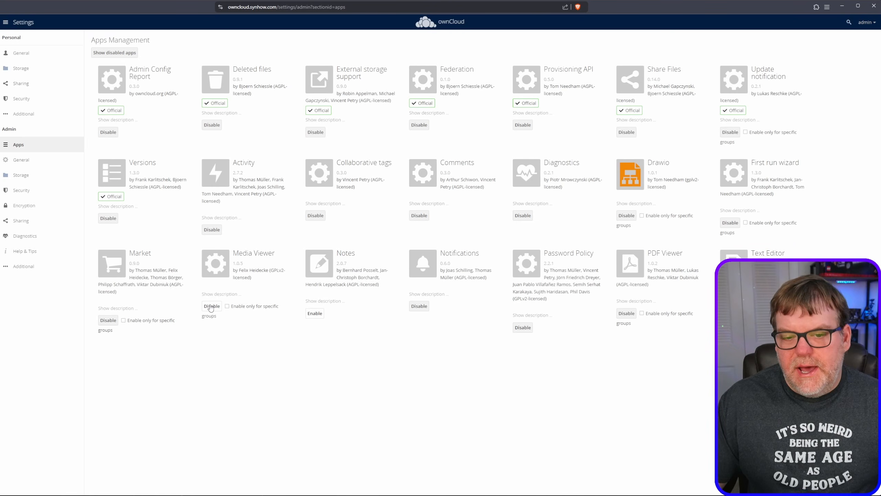
{"action": "left_click", "coordinate": [212, 306]}
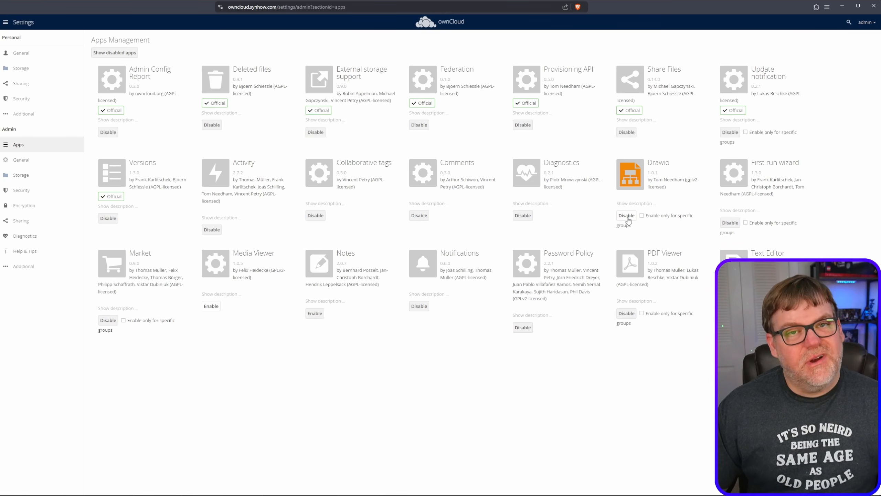
{"action": "left_click", "coordinate": [627, 216]}
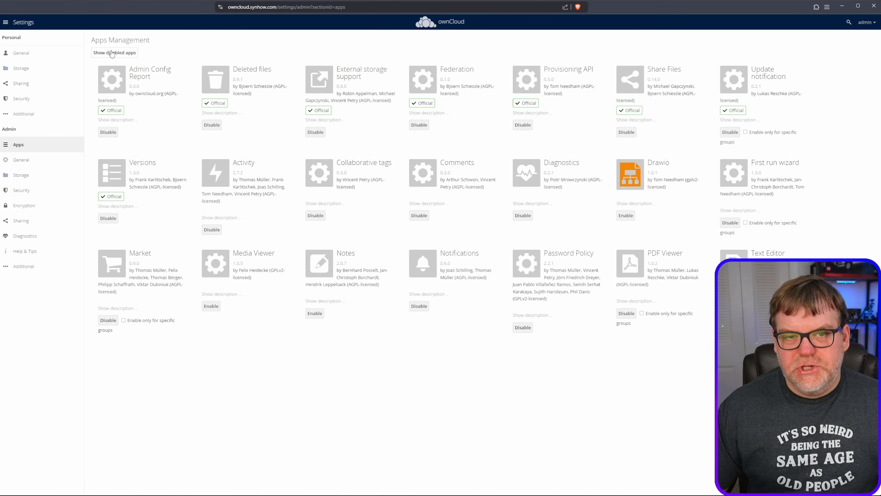
- Review the list of disabled apps, then read through the admin General settings down to System Status
{"action": "left_click", "coordinate": [114, 52]}
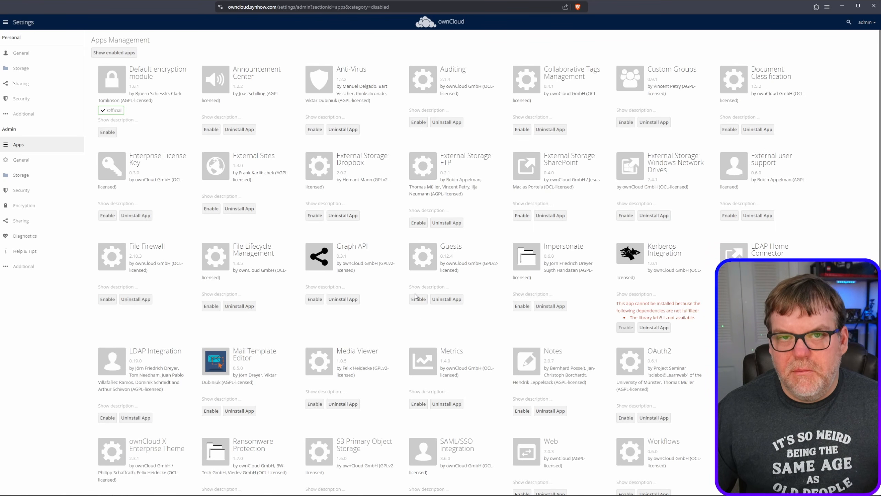
{"action": "left_click", "coordinate": [28, 163]}
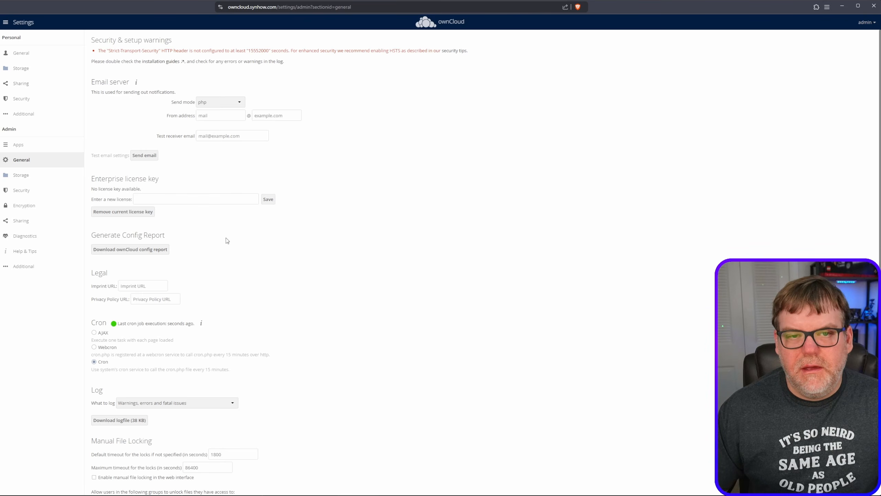
{"action": "scroll", "coordinate": [222, 358], "scroll_direction": "down", "scroll_amount": 3}
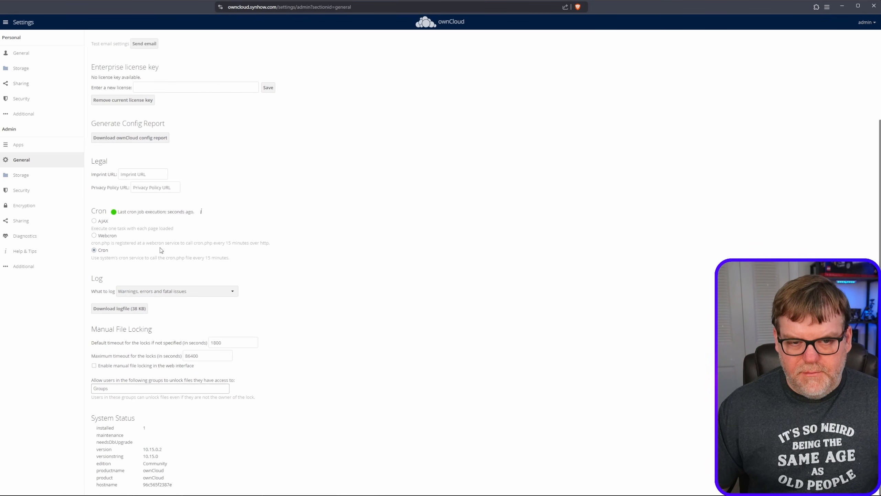
- Try enabling external storage in the admin Storage settings, then disable it again and confirm
{"action": "left_click", "coordinate": [22, 181]}
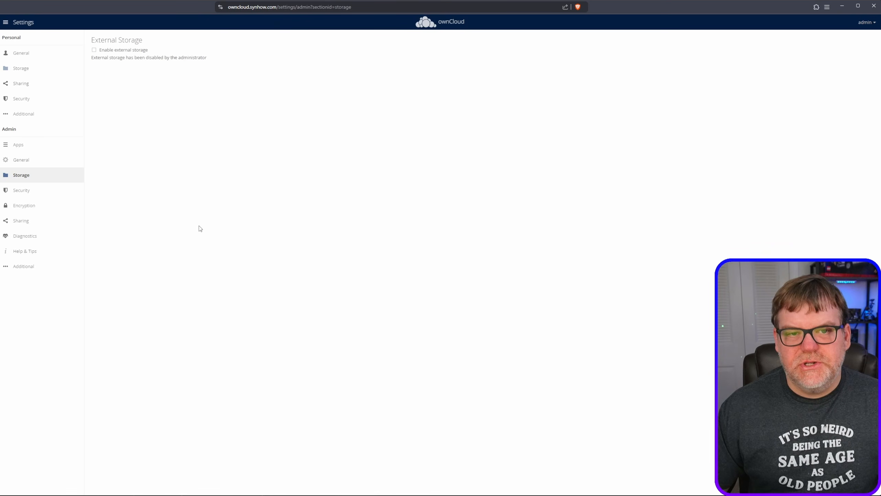
{"action": "left_click", "coordinate": [94, 51]}
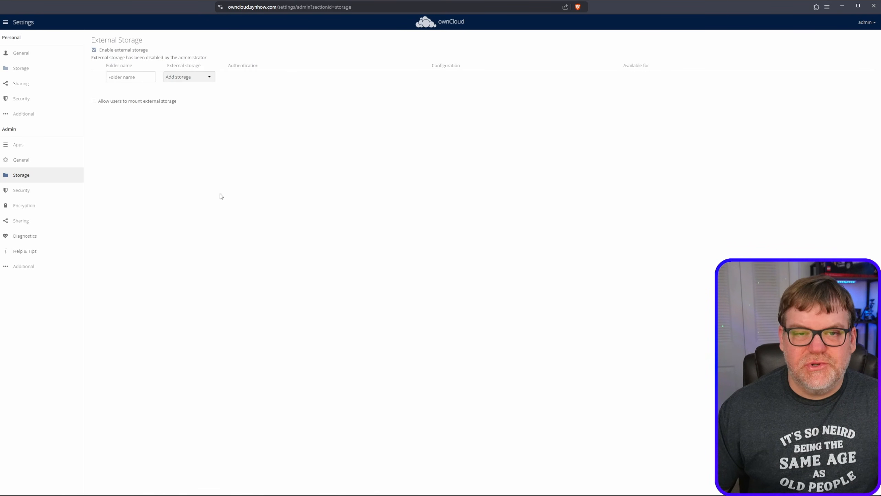
{"action": "left_click", "coordinate": [94, 50]}
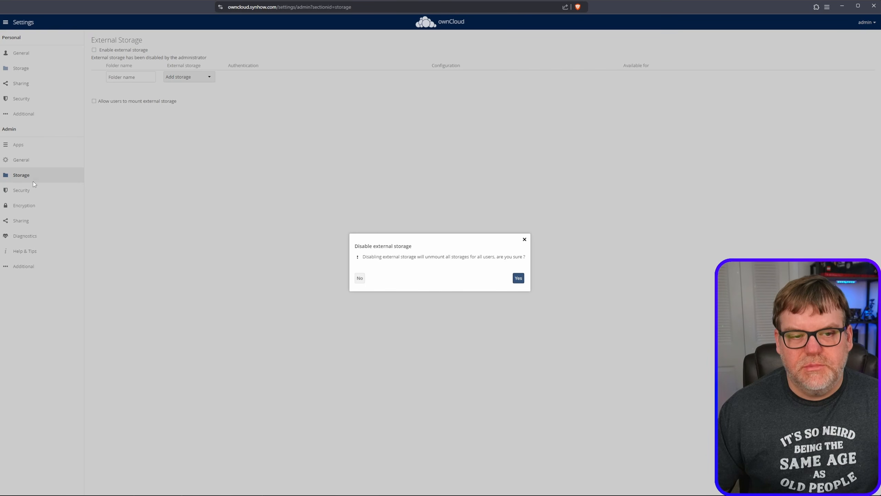
{"action": "left_click", "coordinate": [517, 280]}
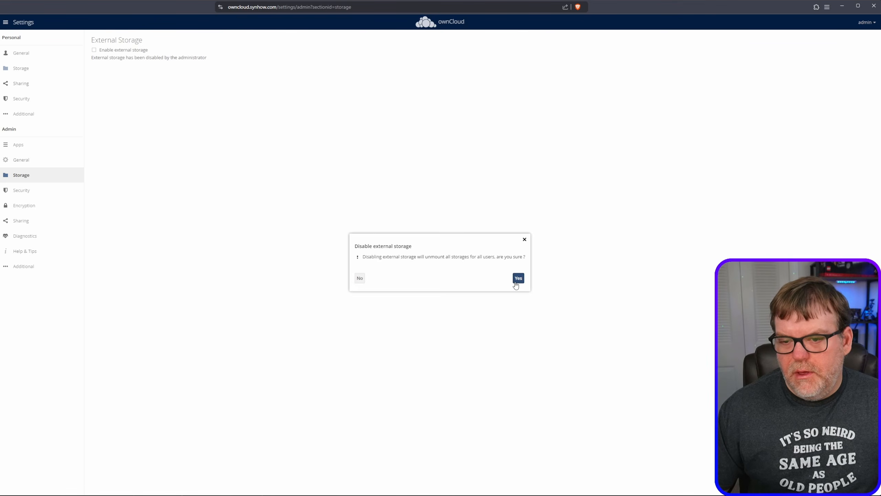
- Try password requirements of 8 minimum characters, 1 lowercase letter, 1 uppercase letter and 25 special characters in the admin Security settings, without saving
{"action": "left_click", "coordinate": [27, 194]}
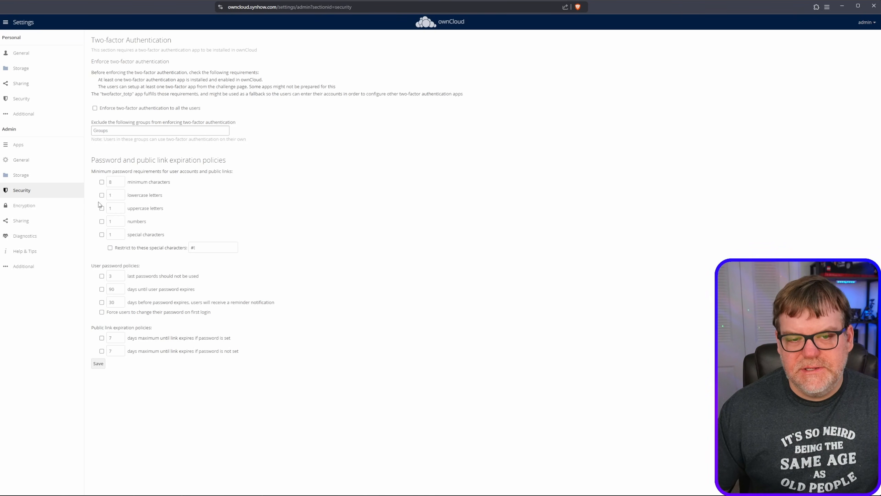
{"action": "left_click", "coordinate": [102, 182]}
{"action": "left_click", "coordinate": [101, 195]}
{"action": "left_click", "coordinate": [102, 208]}
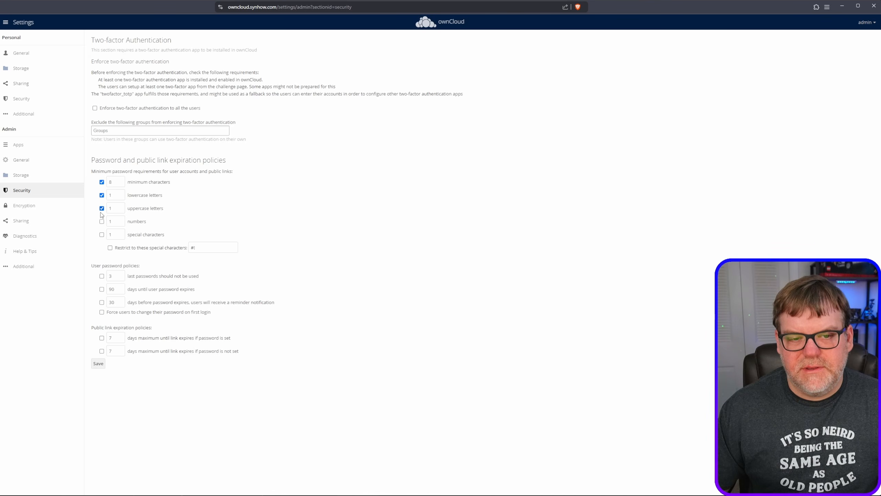
{"action": "left_click", "coordinate": [102, 235]}
{"action": "double_click", "coordinate": [116, 235]}
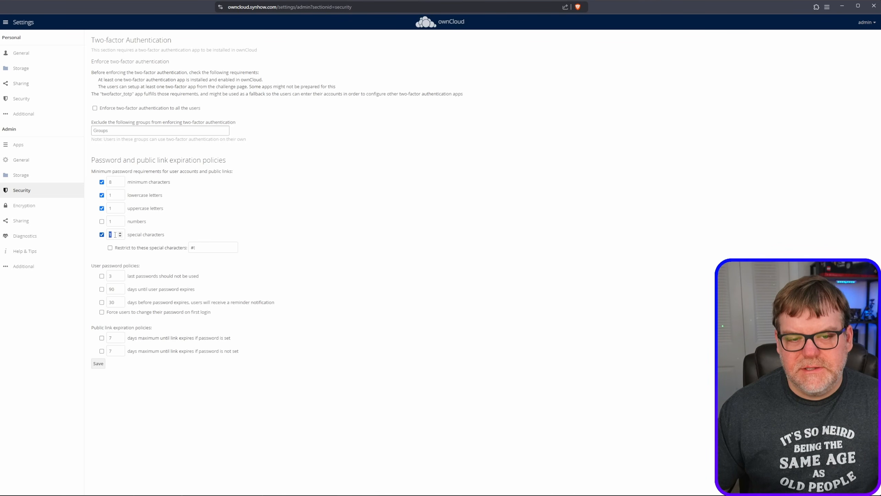
{"action": "type", "text": "11"}
{"action": "right_click", "coordinate": [121, 234]}
{"action": "left_click", "coordinate": [391, 231]}
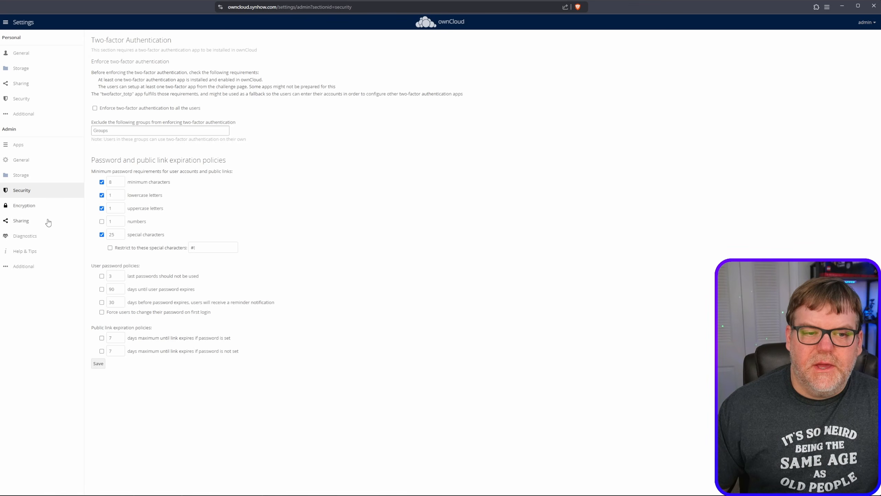
- Tick server-side encryption in the admin Encryption settings to read its warnings, then untick it without activating encryption
{"action": "left_click", "coordinate": [24, 205]}
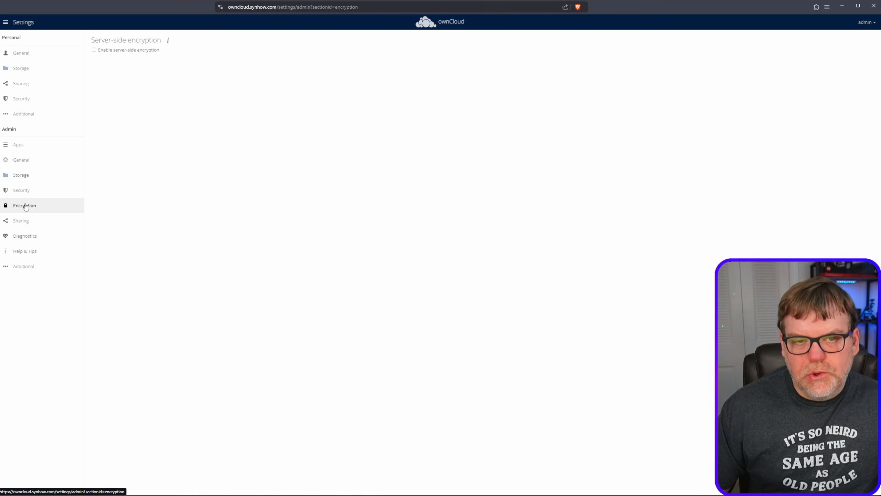
{"action": "left_click", "coordinate": [94, 49]}
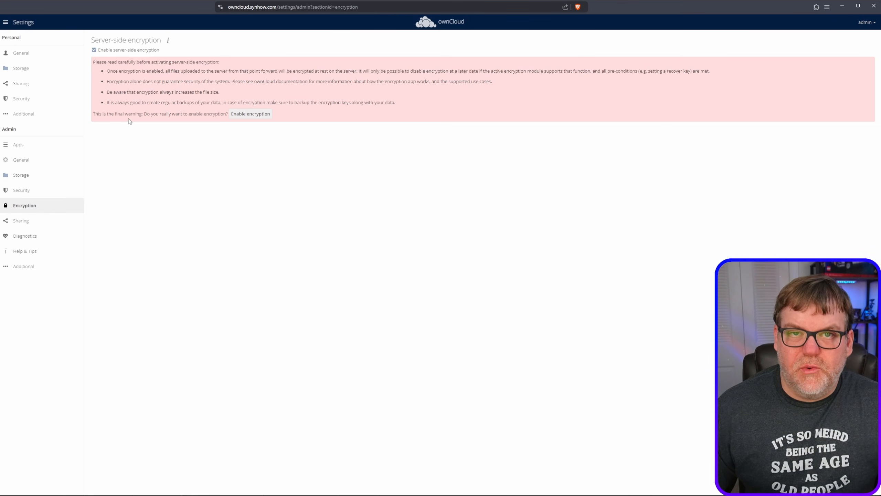
{"action": "left_click", "coordinate": [94, 50]}
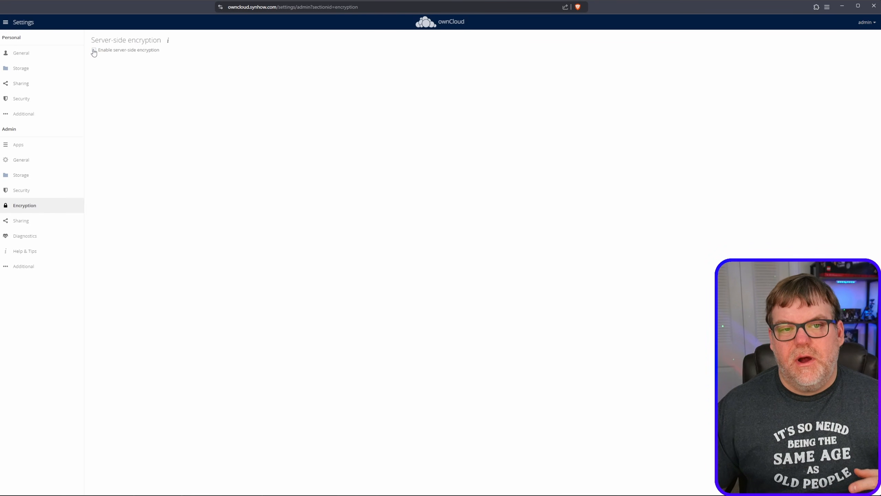
- Review the admin Sharing, Diagnostics and Additional settings
{"action": "left_click", "coordinate": [26, 221]}
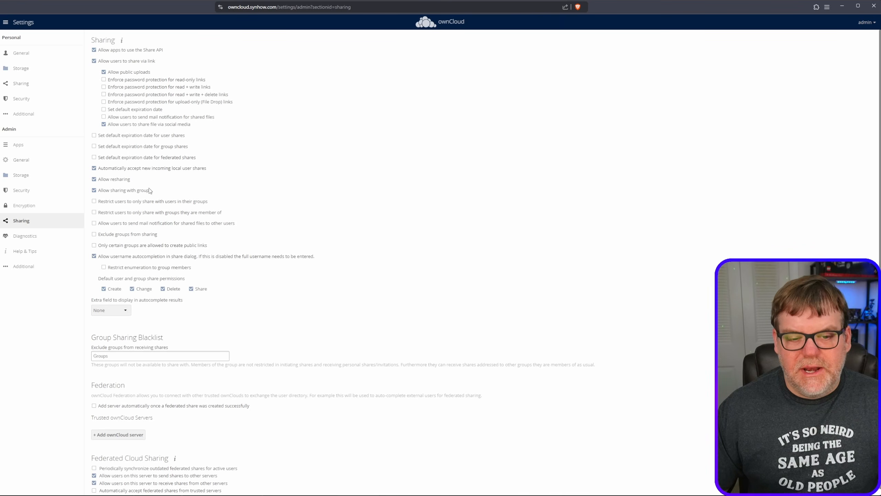
{"action": "scroll", "coordinate": [148, 222], "scroll_direction": "down", "scroll_amount": 1}
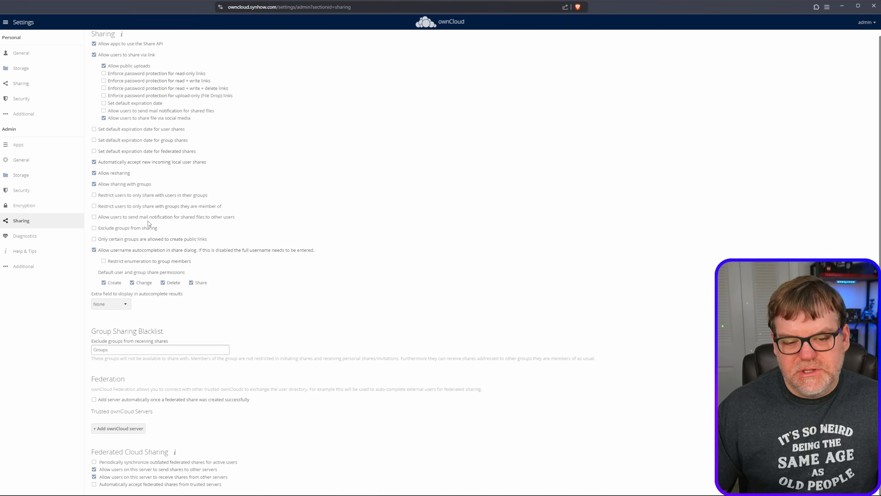
{"action": "left_click", "coordinate": [20, 238]}
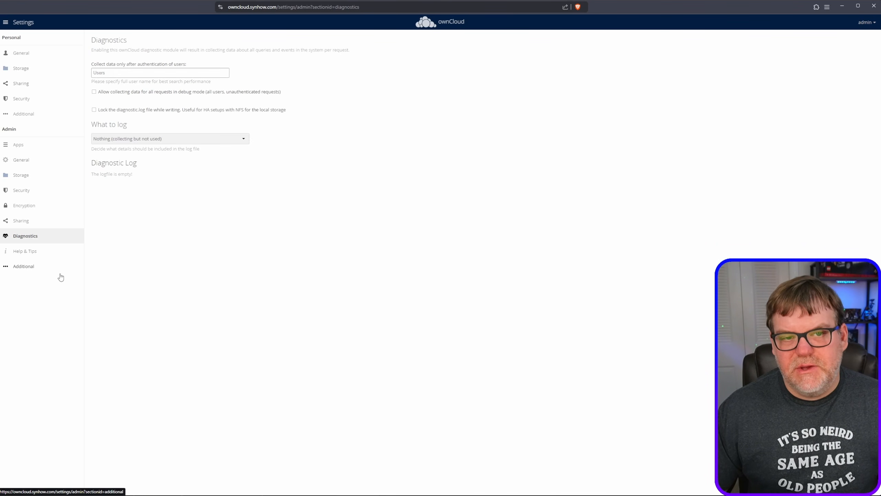
{"action": "left_click", "coordinate": [24, 273]}
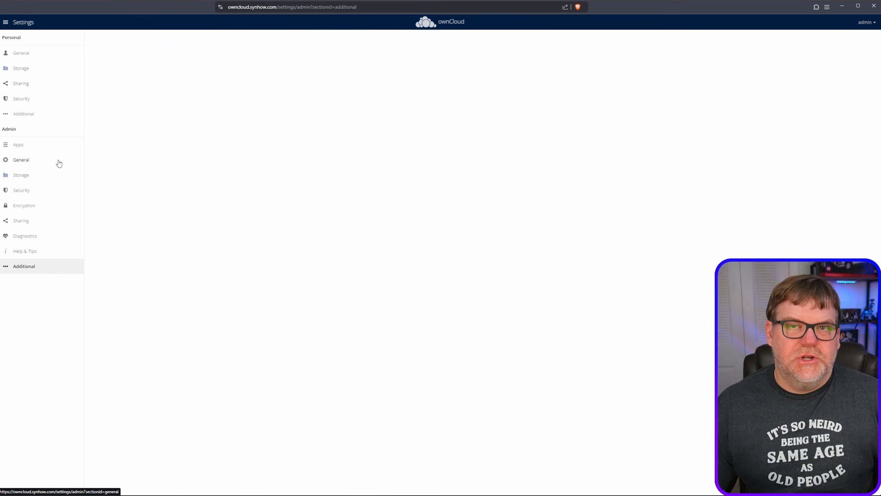
- Check the personal Security and General settings, then return to Files
{"action": "left_click", "coordinate": [24, 97]}
{"action": "left_click", "coordinate": [27, 53]}
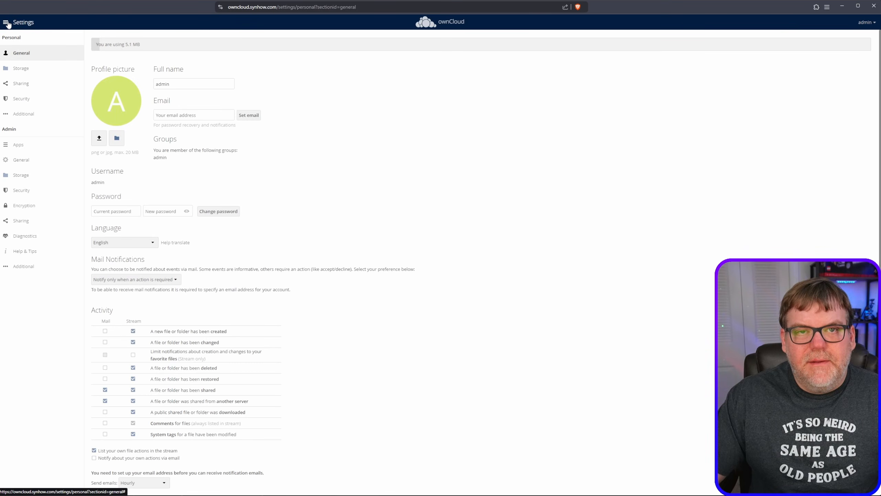
{"action": "left_click", "coordinate": [7, 23]}
{"action": "left_click", "coordinate": [15, 42]}
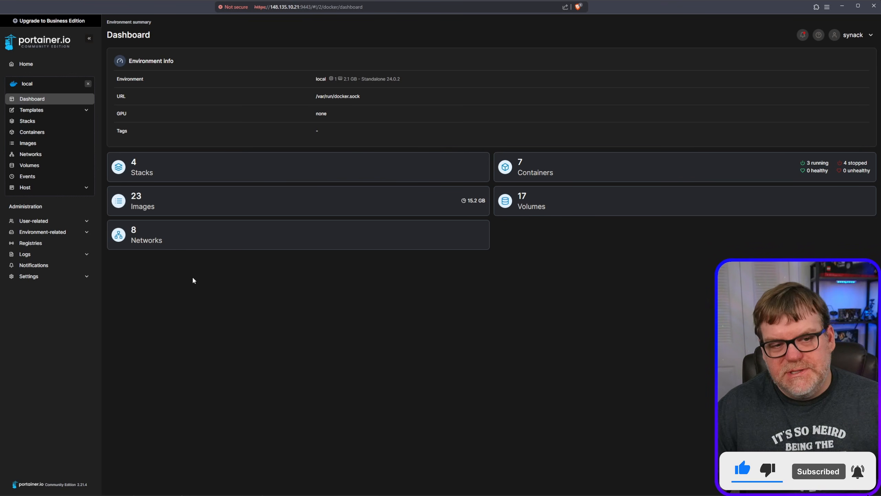
- Start a new stack in Portainer named owncloud, using the web editor as the build method
{"action": "left_click", "coordinate": [39, 124]}
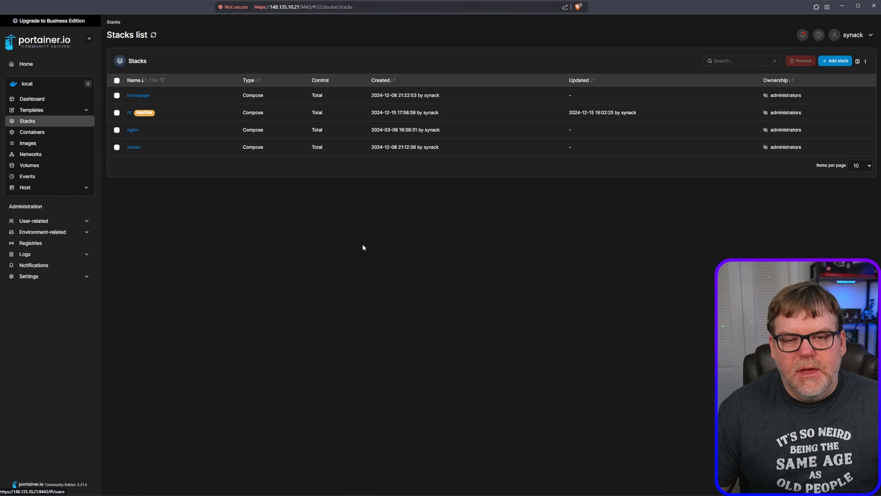
{"action": "left_click", "coordinate": [836, 61]}
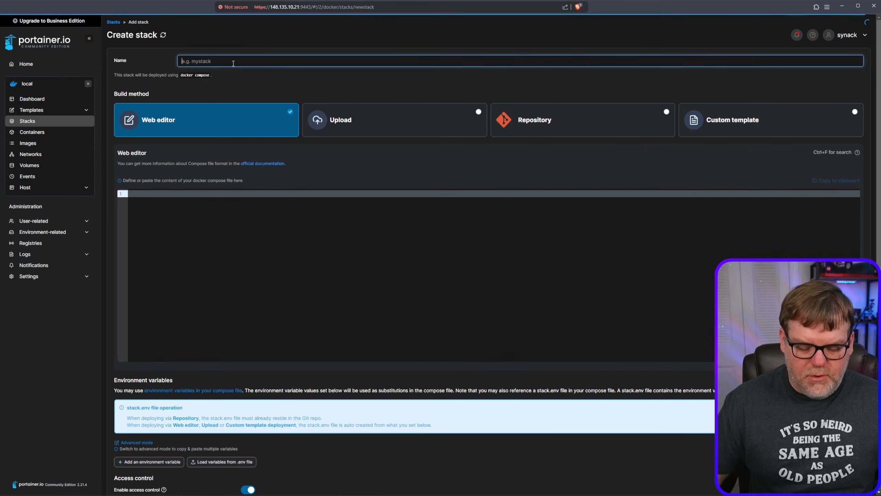
{"action": "type", "text": "owncloud"}
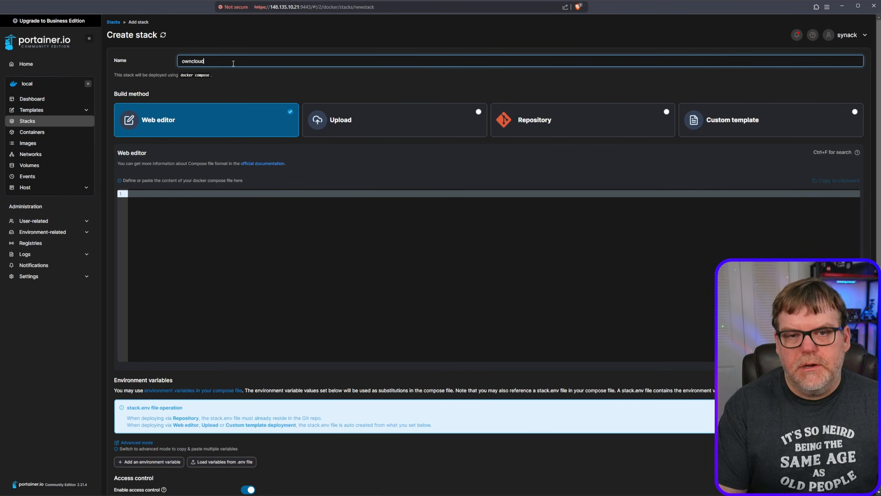
{"action": "left_click", "coordinate": [230, 208]}
{"action": "scroll", "coordinate": [284, 211], "scroll_direction": "down", "scroll_amount": 3}
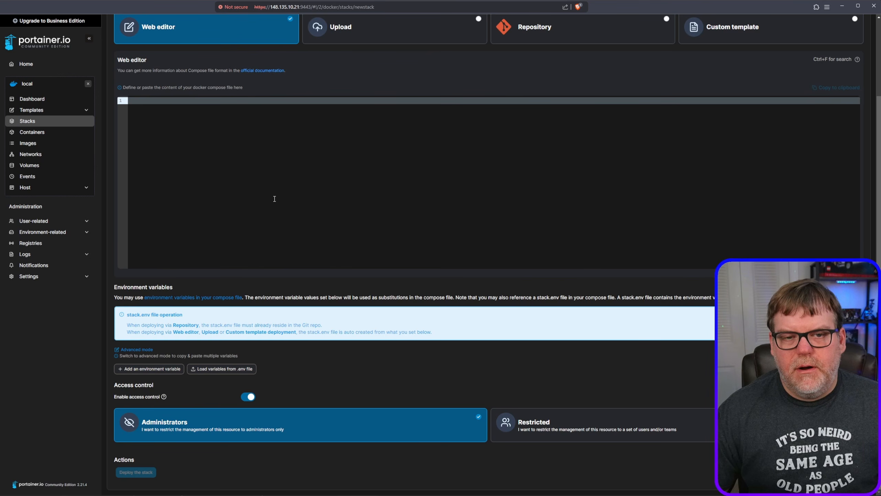
{"action": "scroll", "coordinate": [274, 199], "scroll_direction": "up", "scroll_amount": 1}
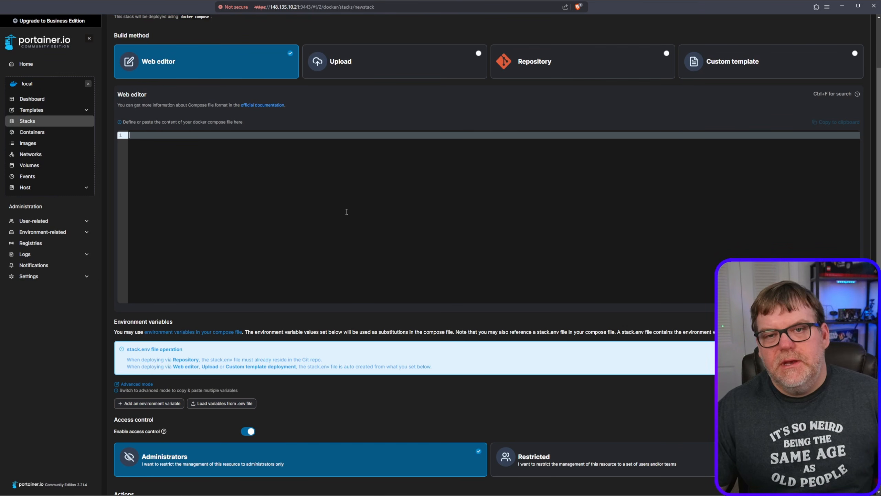
- Search the web in a new tab for "owncloud docker installation" and open ownCloud's Installing with Docker documentation
{"action": "key", "text": "ctrl+t"}
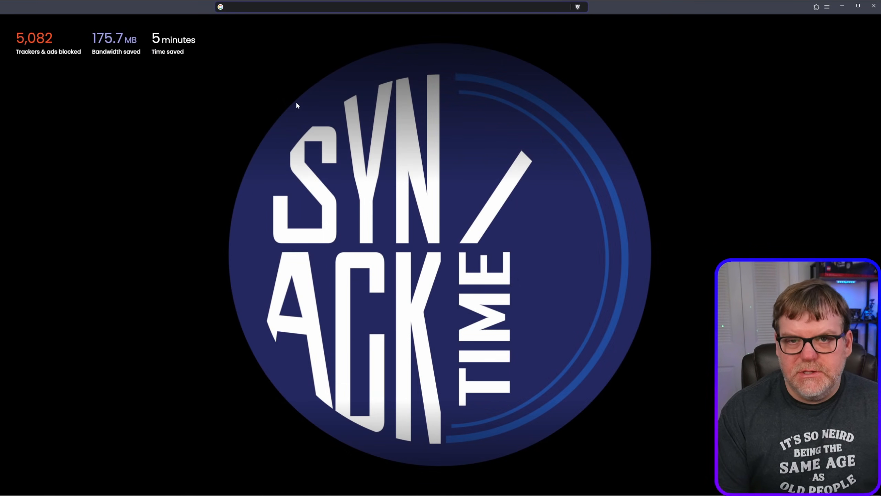
{"action": "type", "text": "owncloud do"}
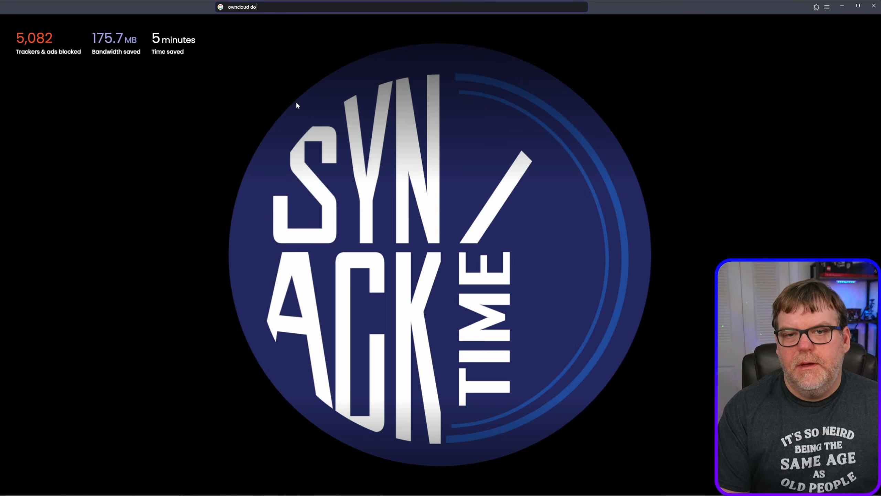
{"action": "type", "text": "cker installation"}
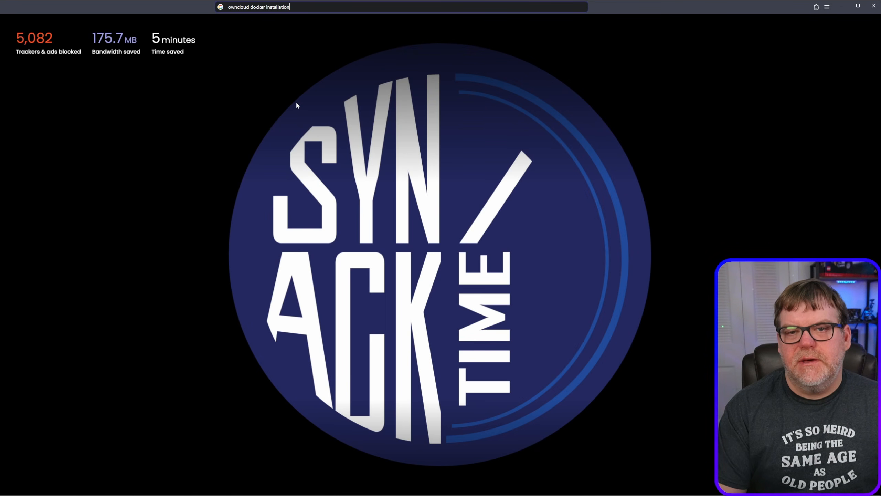
{"action": "key", "text": "Return"}
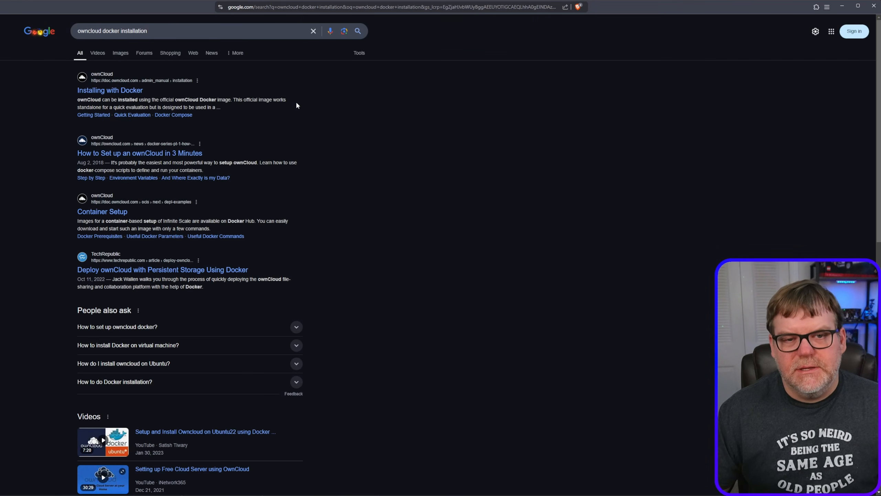
{"action": "left_click", "coordinate": [110, 91]}
- Examine the Docker Compose section, including the sample docker-compose.yml's services and volumes and the .env configuration settings
{"action": "scroll", "coordinate": [303, 239], "scroll_direction": "down", "scroll_amount": 10}
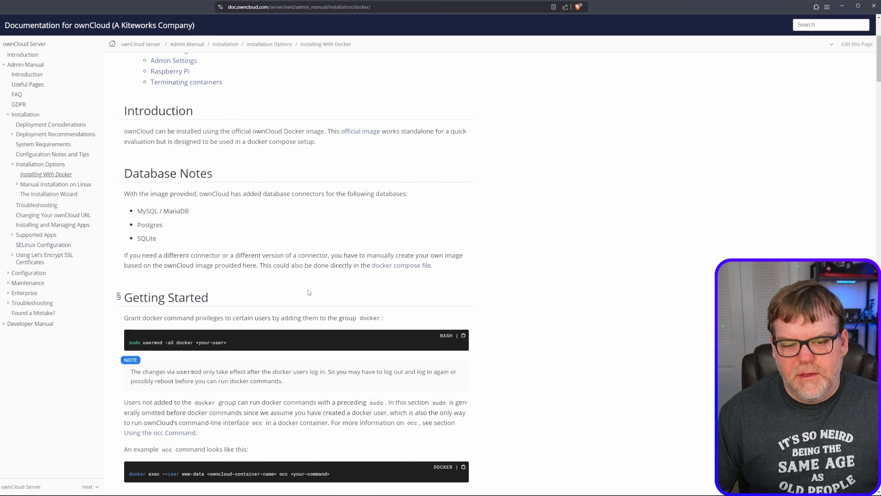
{"action": "scroll", "coordinate": [325, 322], "scroll_direction": "down", "scroll_amount": 5}
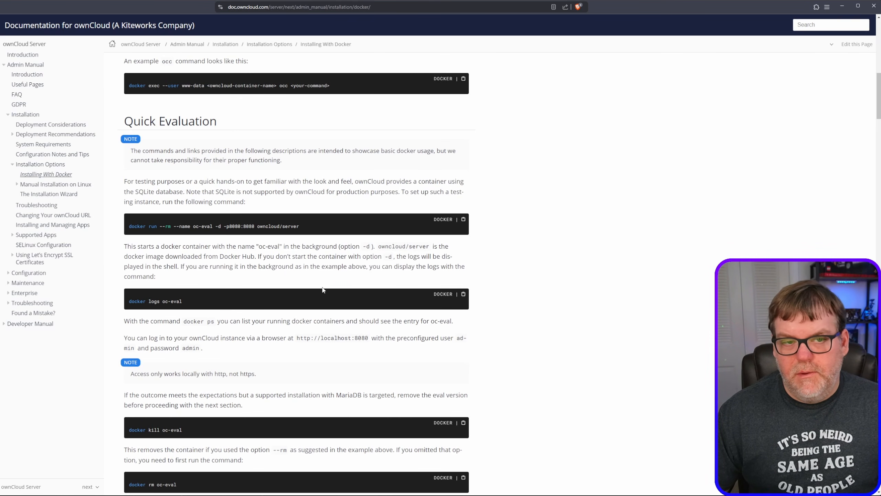
{"action": "scroll", "coordinate": [322, 290], "scroll_direction": "down", "scroll_amount": 12}
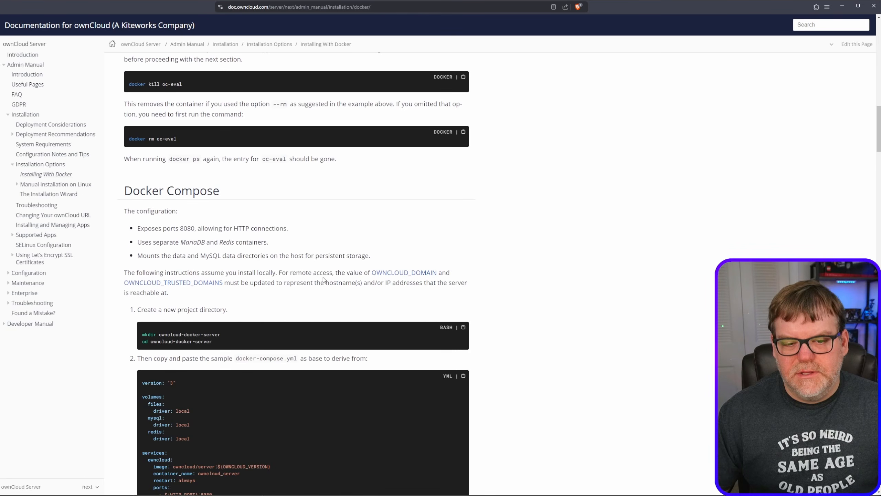
{"action": "scroll", "coordinate": [511, 252], "scroll_direction": "down", "scroll_amount": 2}
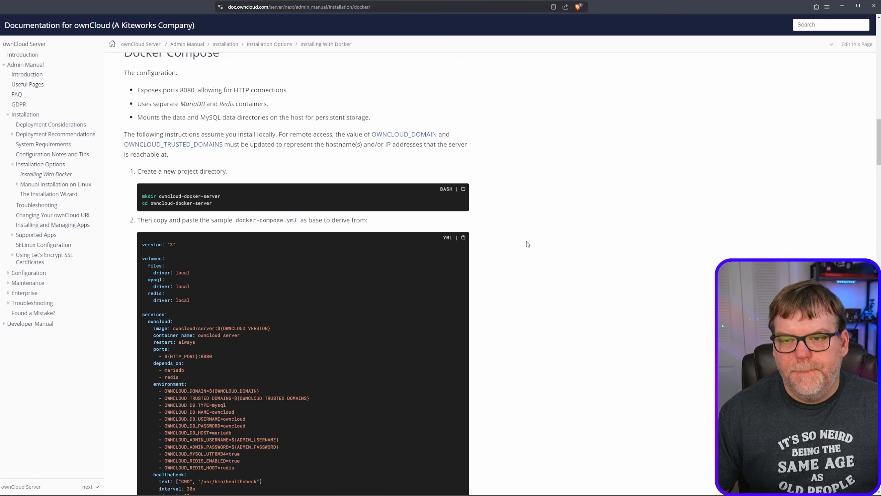
{"action": "scroll", "coordinate": [512, 248], "scroll_direction": "down", "scroll_amount": 2}
{"action": "scroll", "coordinate": [515, 240], "scroll_direction": "down", "scroll_amount": 2}
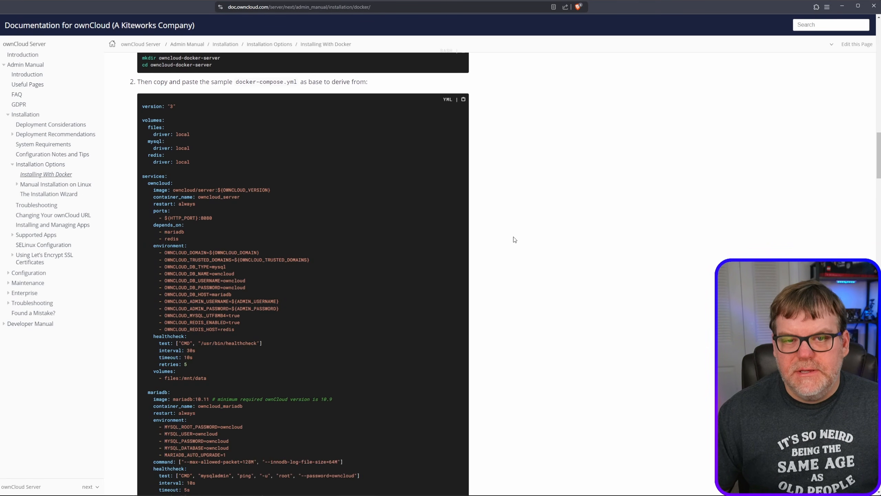
{"action": "scroll", "coordinate": [514, 240], "scroll_direction": "up", "scroll_amount": 2}
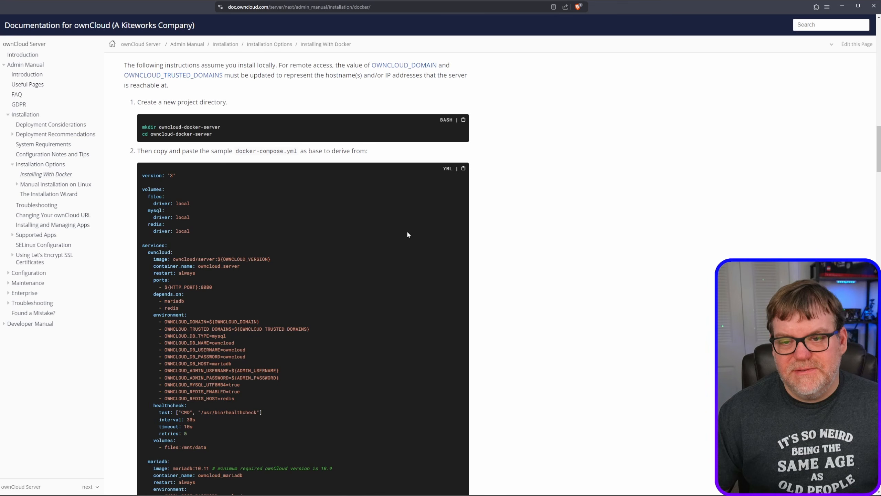
{"action": "scroll", "coordinate": [337, 292], "scroll_direction": "down", "scroll_amount": 3}
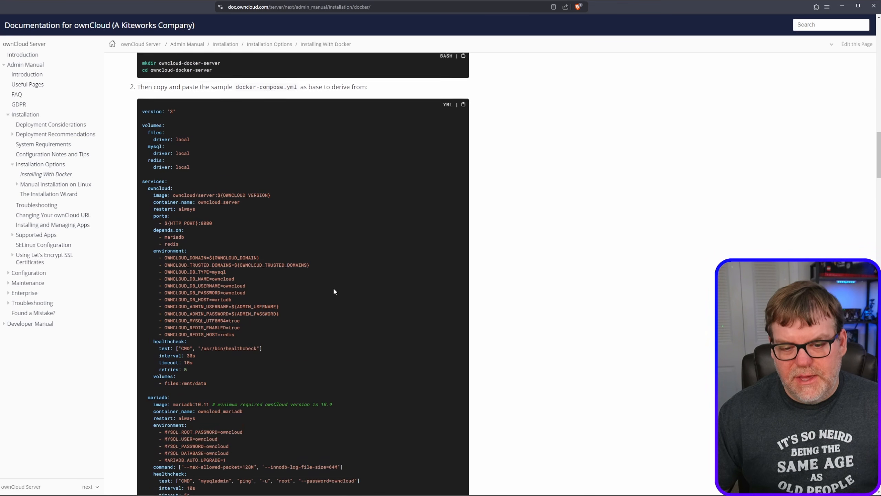
{"action": "scroll", "coordinate": [334, 288], "scroll_direction": "down", "scroll_amount": 2}
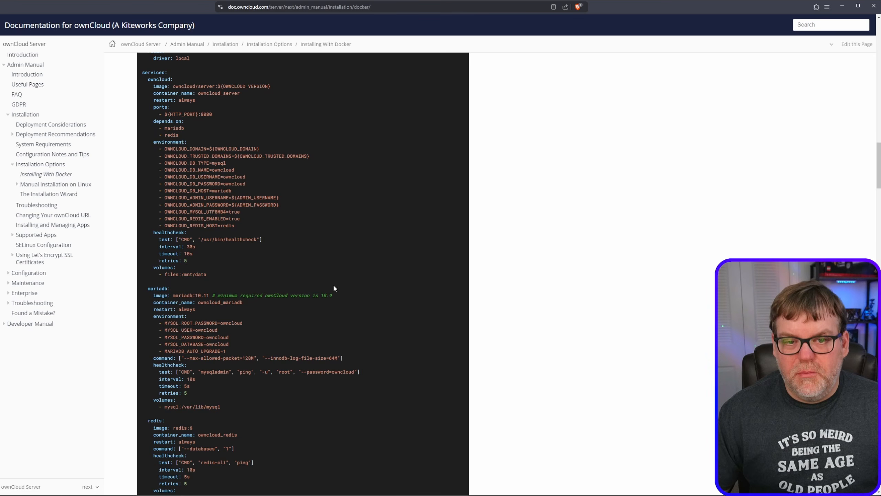
{"action": "double_click", "coordinate": [164, 274]}
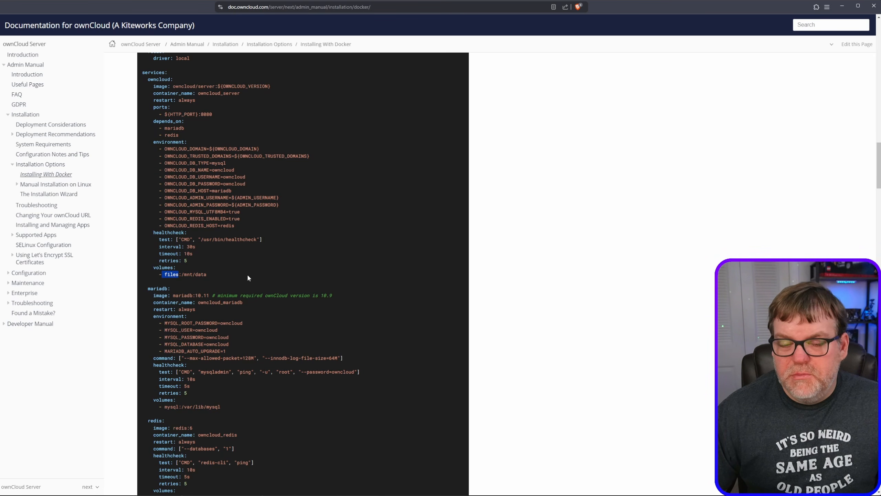
{"action": "scroll", "coordinate": [260, 285], "scroll_direction": "down", "scroll_amount": 3}
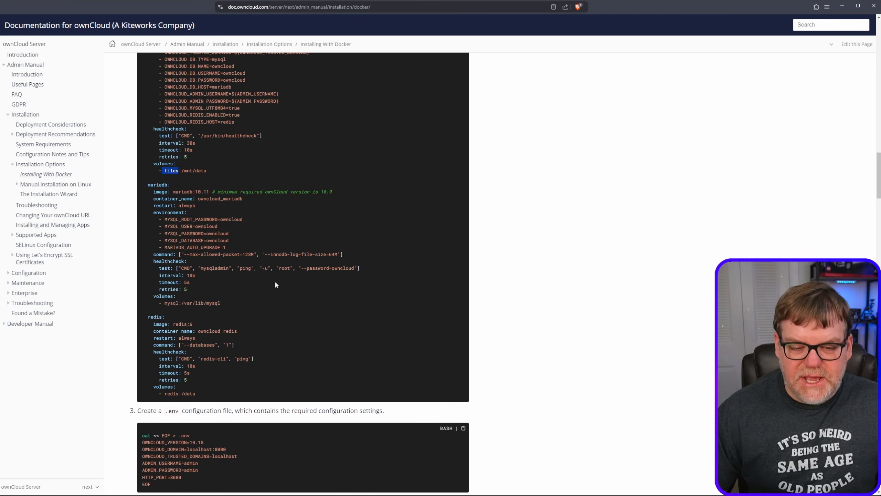
{"action": "scroll", "coordinate": [245, 456], "scroll_direction": "down", "scroll_amount": 3}
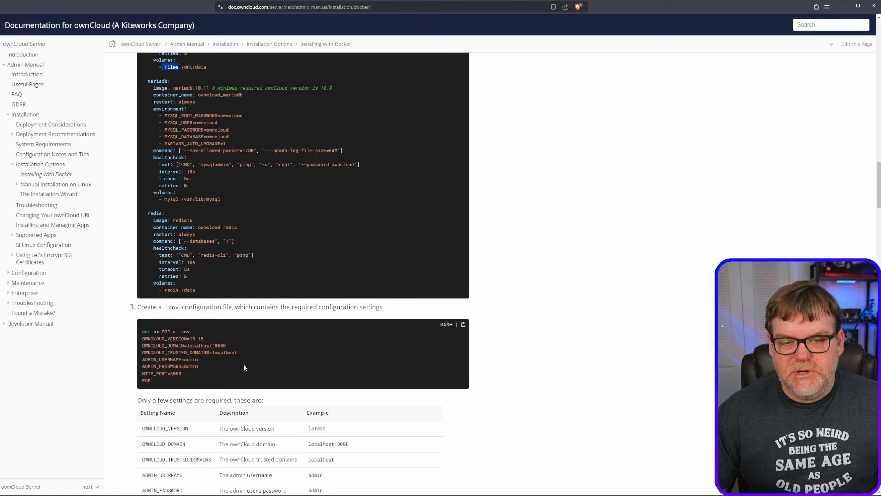
{"action": "scroll", "coordinate": [267, 339], "scroll_direction": "up", "scroll_amount": 3}
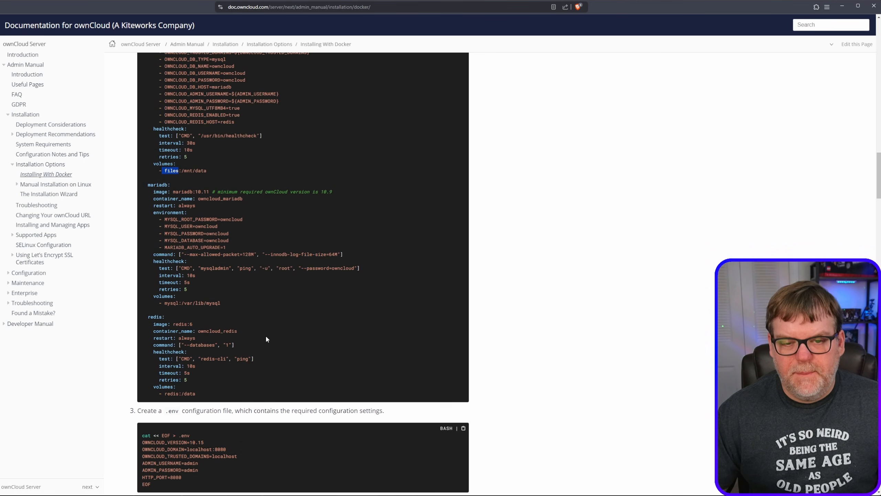
{"action": "left_click", "coordinate": [338, 329]}
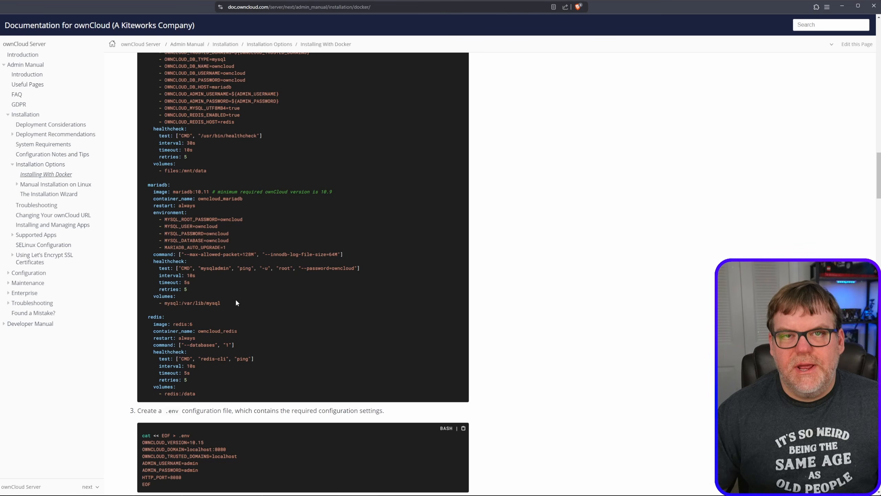
- Copy the sample docker-compose.yml from the documentation and paste it into the owncloud stack's web editor in Portainer
{"action": "scroll", "coordinate": [239, 292], "scroll_direction": "up", "scroll_amount": 7}
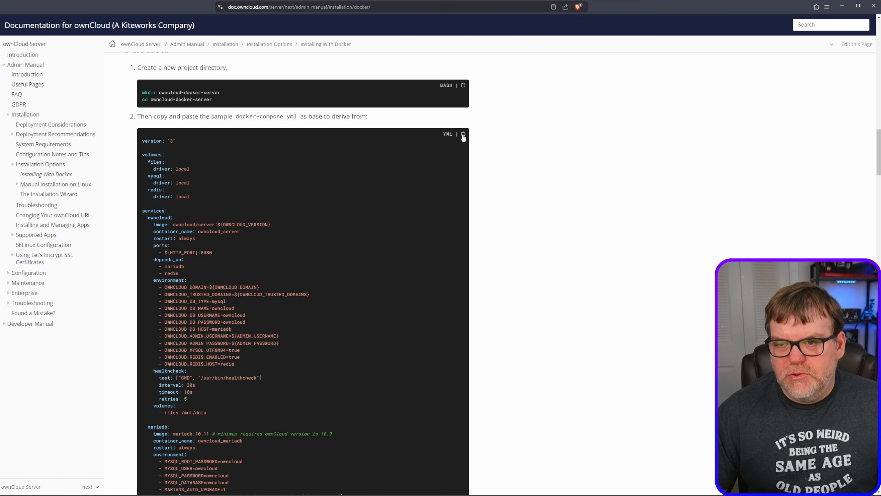
{"action": "left_click", "coordinate": [464, 134]}
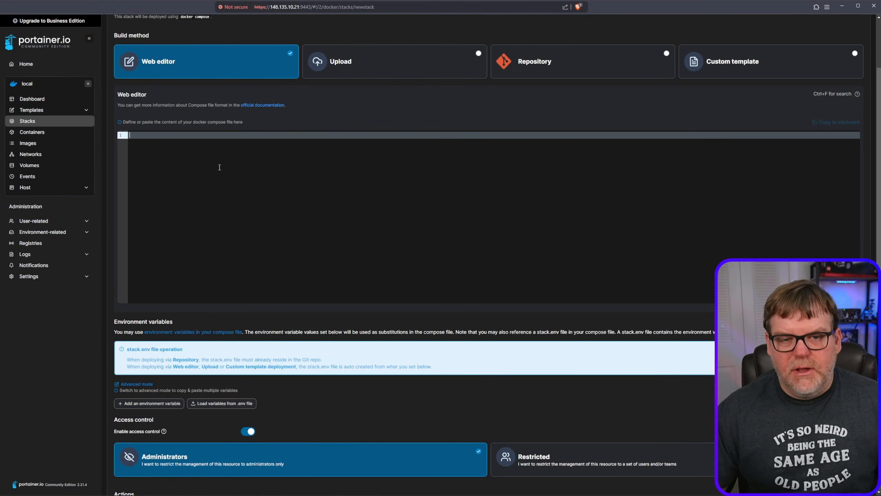
{"action": "key", "text": "ctrl+v"}
{"action": "scroll", "coordinate": [248, 216], "scroll_direction": "up", "scroll_amount": 3}
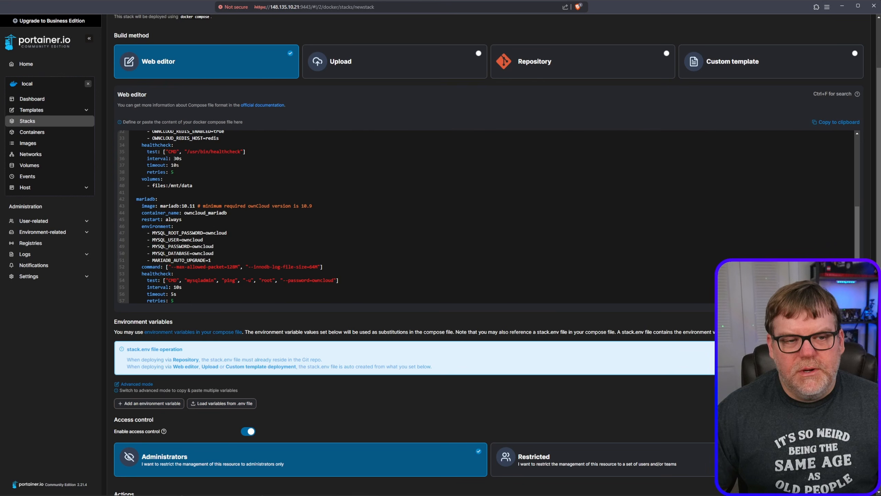
- Copy the .env configuration block from step 3 of the ownCloud documentation and review its required settings
{"action": "key", "text": "ctrl+Tab"}
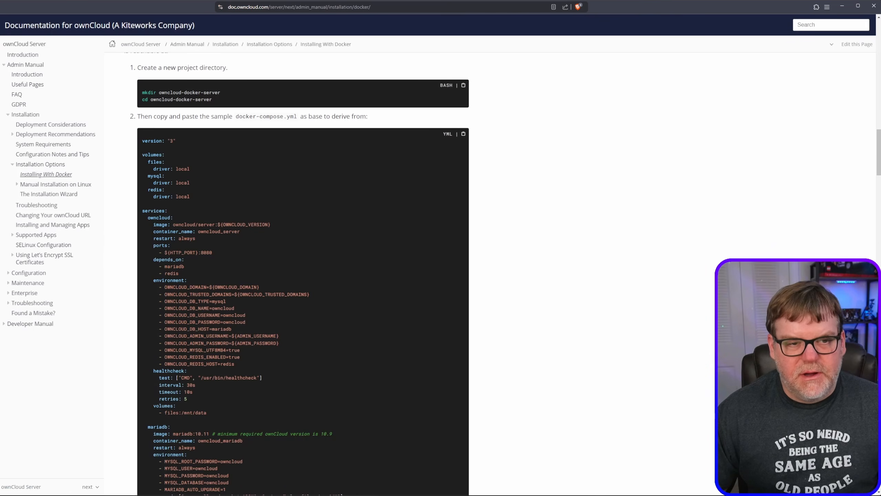
{"action": "scroll", "coordinate": [211, 347], "scroll_direction": "down", "scroll_amount": 10}
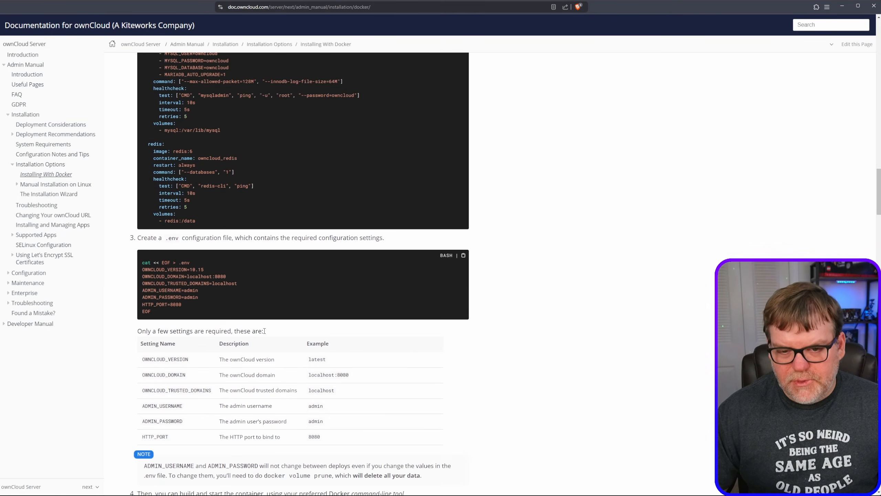
{"action": "left_click", "coordinate": [463, 255]}
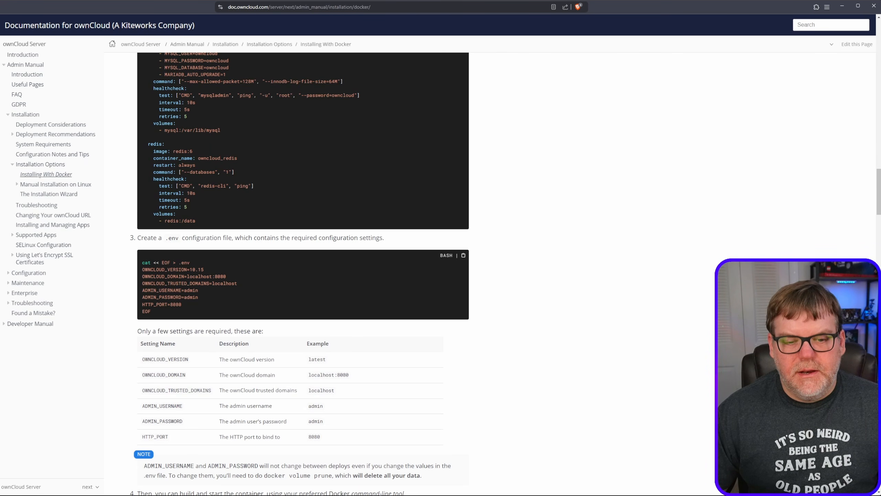
{"action": "scroll", "coordinate": [214, 393], "scroll_direction": "down", "scroll_amount": 3}
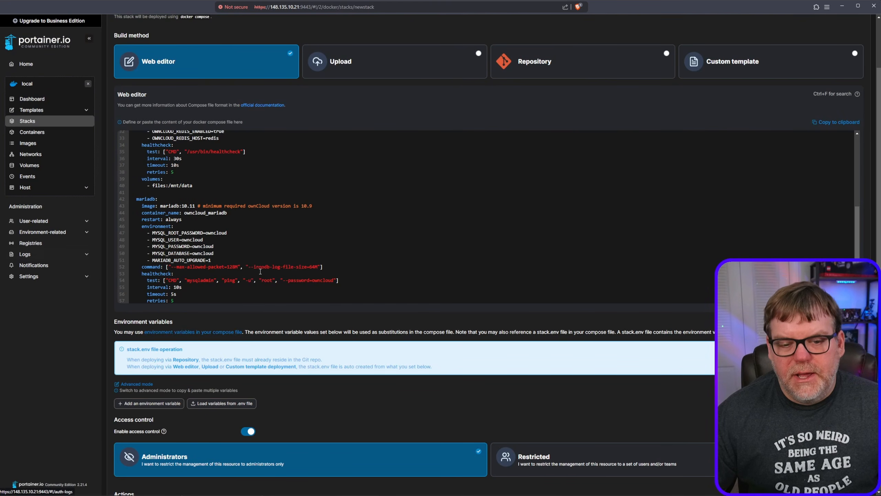
{"action": "scroll", "coordinate": [268, 331], "scroll_direction": "down", "scroll_amount": 5}
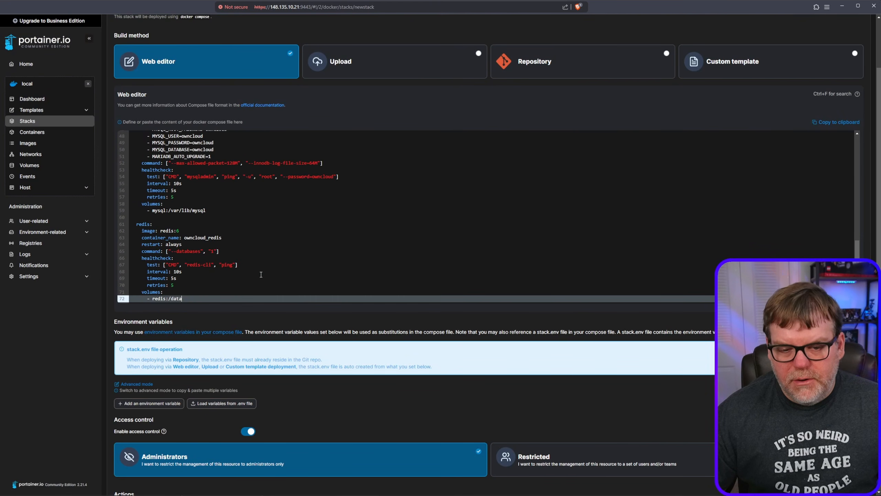
- Switch the stack's environment variables to advanced mode and paste the copied .env block, including the admin username and admin password variables
{"action": "scroll", "coordinate": [268, 331], "scroll_direction": "down", "scroll_amount": 1}
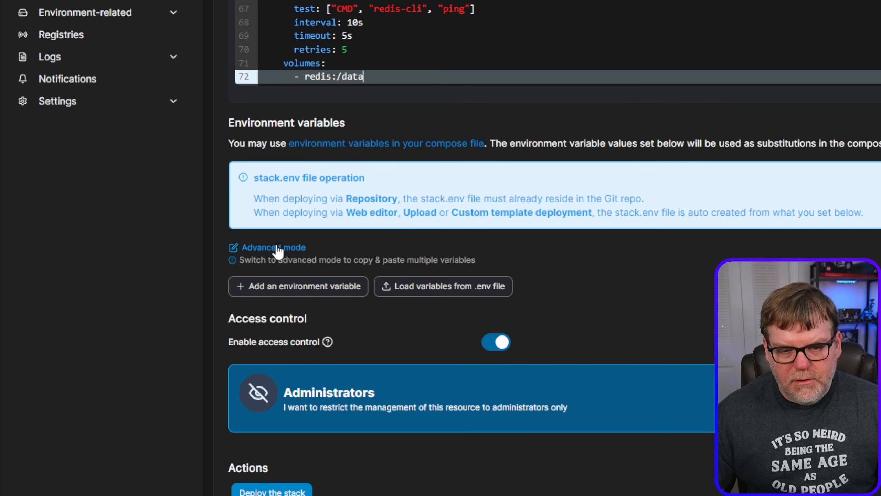
{"action": "left_click", "coordinate": [138, 350]}
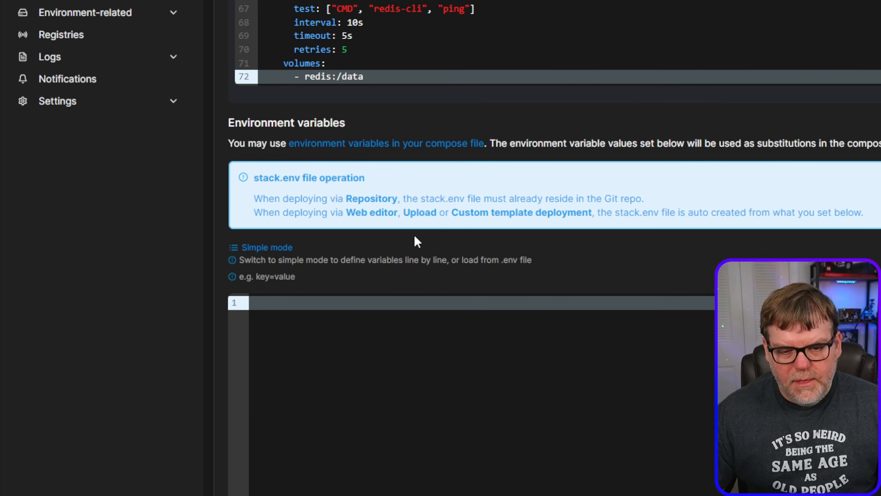
{"action": "scroll", "coordinate": [414, 234], "scroll_direction": "down", "scroll_amount": 5}
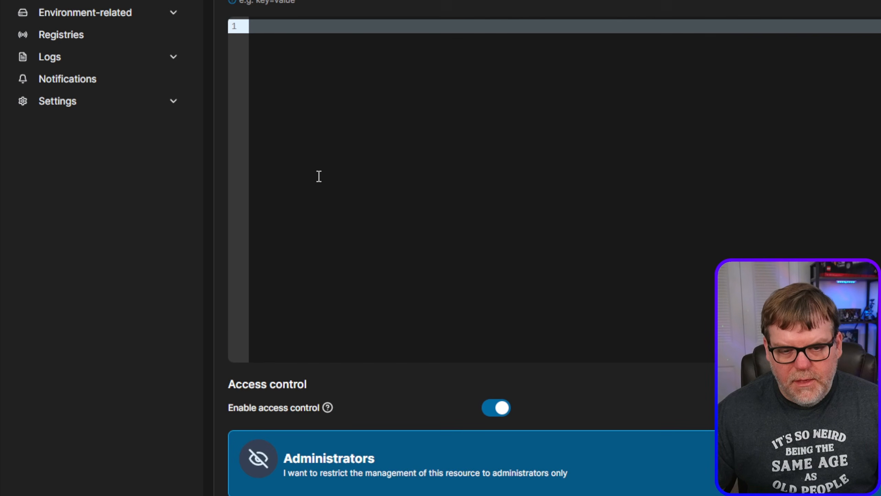
{"action": "right_click", "coordinate": [318, 44]}
{"action": "left_click", "coordinate": [355, 181]}
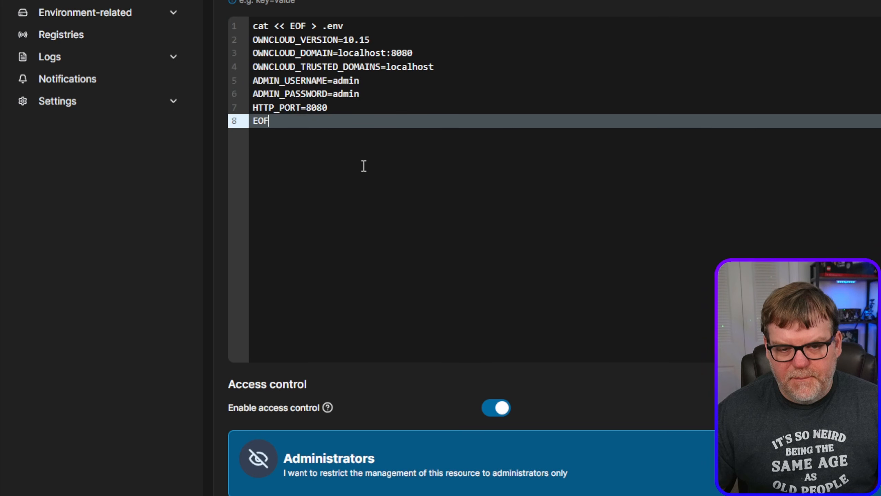
- Delete the trailing EOF line from the pasted environment variables
{"action": "double_click", "coordinate": [272, 121]}
{"action": "key", "text": "BackSpace"}
{"action": "key", "text": "BackSpace"}
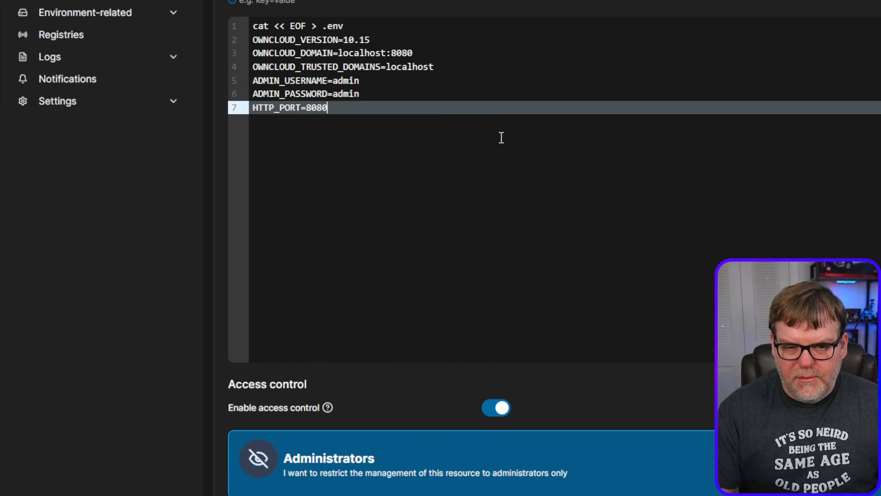
- Delete the leading "cat << EOF > .env" line from the stack's pasted environment variables
{"action": "key", "text": "Up"}
{"action": "key", "text": "Up"}
{"action": "key", "text": "Up"}
{"action": "key", "text": "Up"}
{"action": "key", "text": "Up"}
{"action": "key", "text": "Up"}
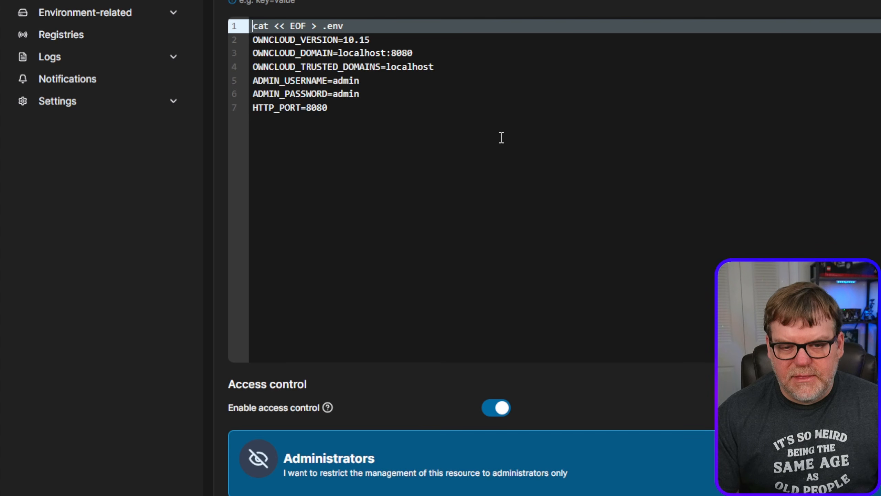
{"action": "key", "text": "shift+End"}
{"action": "key", "text": "Delete"}
{"action": "key", "text": "Delete"}
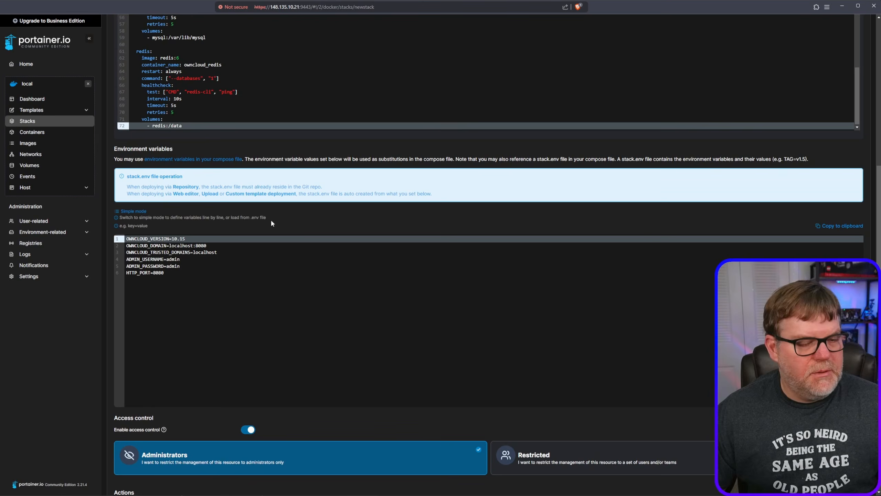
- Review the compose file's volume definitions and compare the owncloud image's version placeholder with the stack's environment variables
{"action": "scroll", "coordinate": [271, 215], "scroll_direction": "up", "scroll_amount": 5}
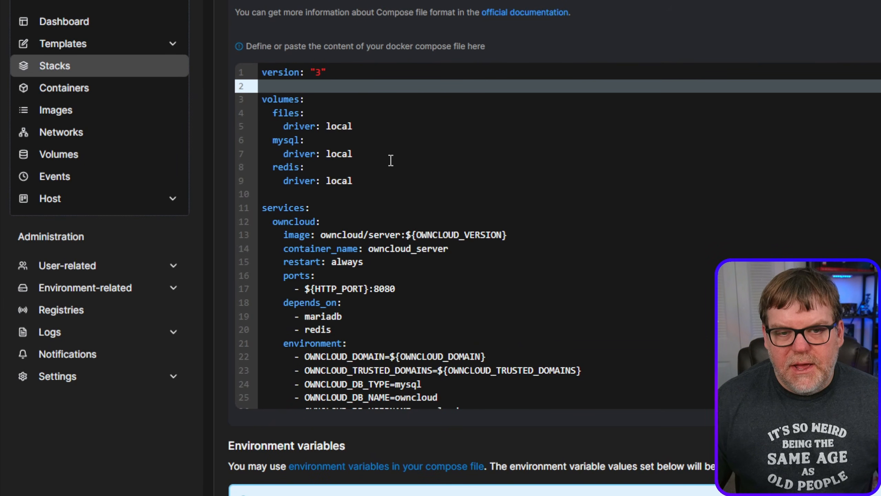
{"action": "left_click", "coordinate": [382, 181]}
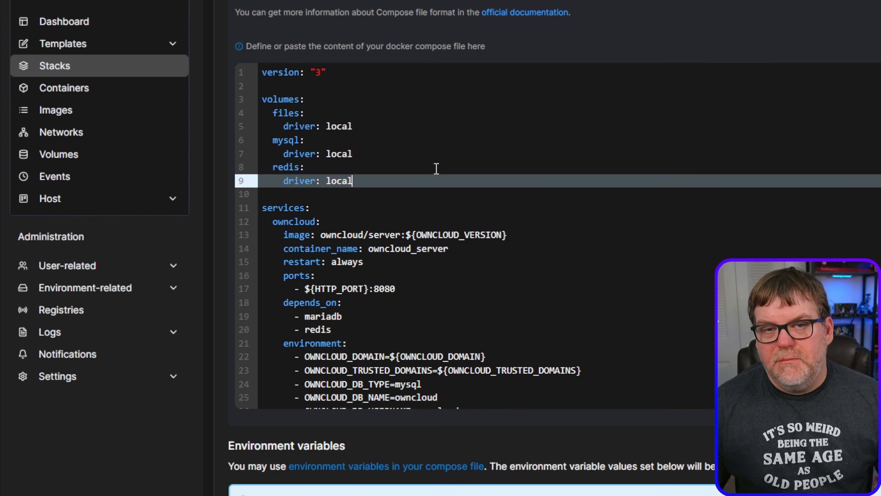
{"action": "scroll", "coordinate": [441, 171], "scroll_direction": "down", "scroll_amount": 2}
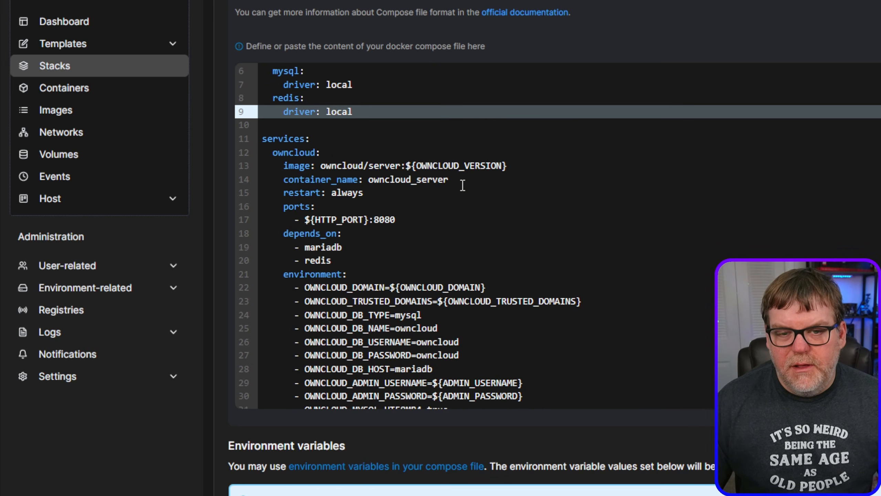
{"action": "left_click", "coordinate": [407, 166]}
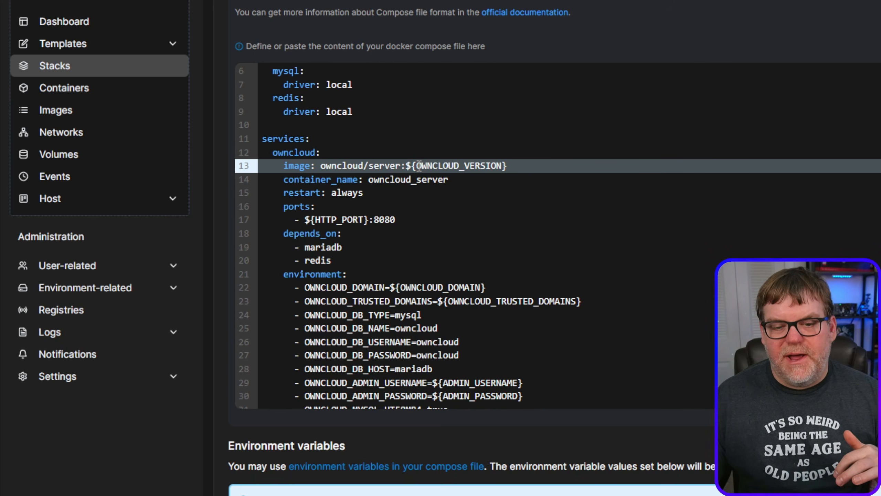
{"action": "scroll", "coordinate": [477, 258], "scroll_direction": "down", "scroll_amount": 15}
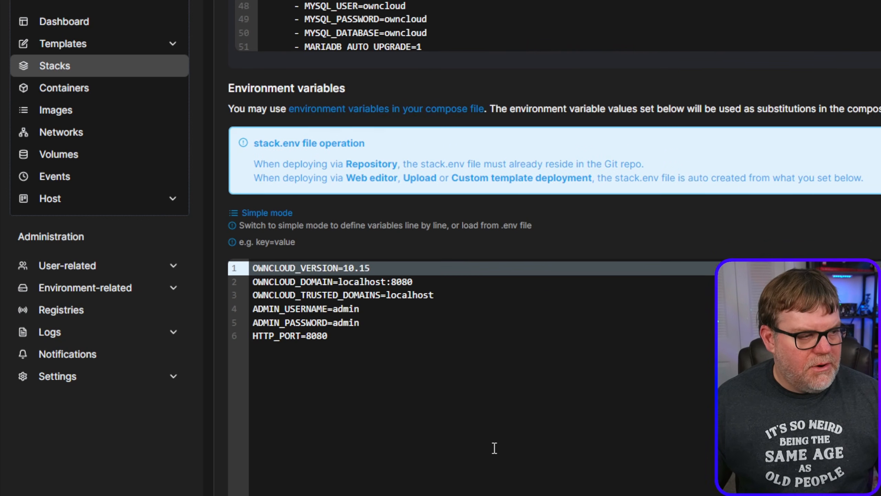
{"action": "scroll", "coordinate": [494, 448], "scroll_direction": "down", "scroll_amount": 1}
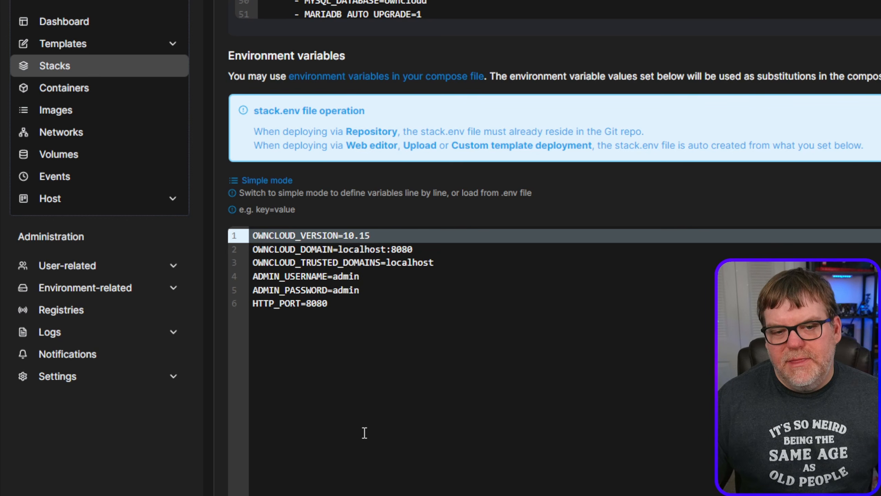
{"action": "scroll", "coordinate": [476, 489], "scroll_direction": "up", "scroll_amount": 12}
{"action": "scroll", "coordinate": [590, 354], "scroll_direction": "up", "scroll_amount": 6}
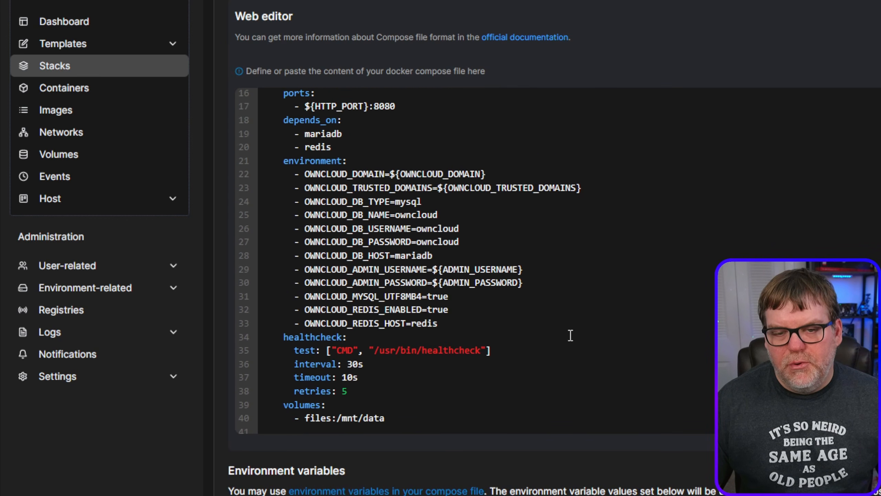
{"action": "scroll", "coordinate": [485, 215], "scroll_direction": "up", "scroll_amount": 3}
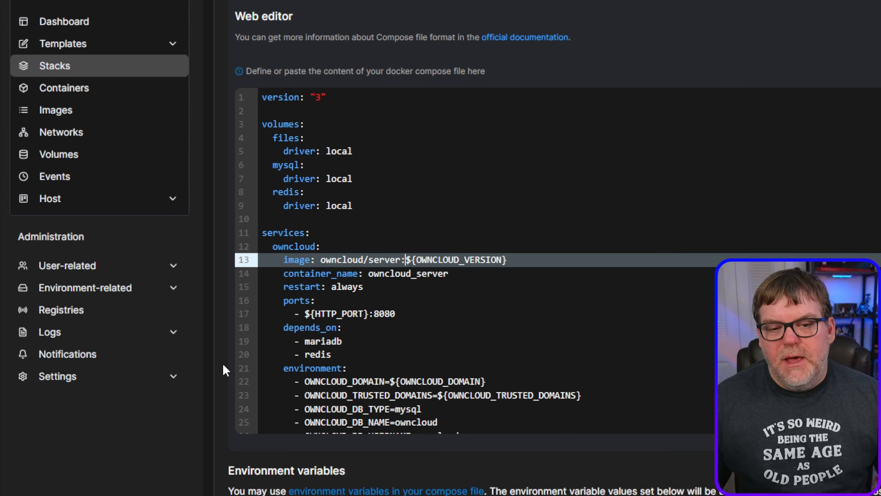
{"action": "scroll", "coordinate": [223, 363], "scroll_direction": "down", "scroll_amount": 2}
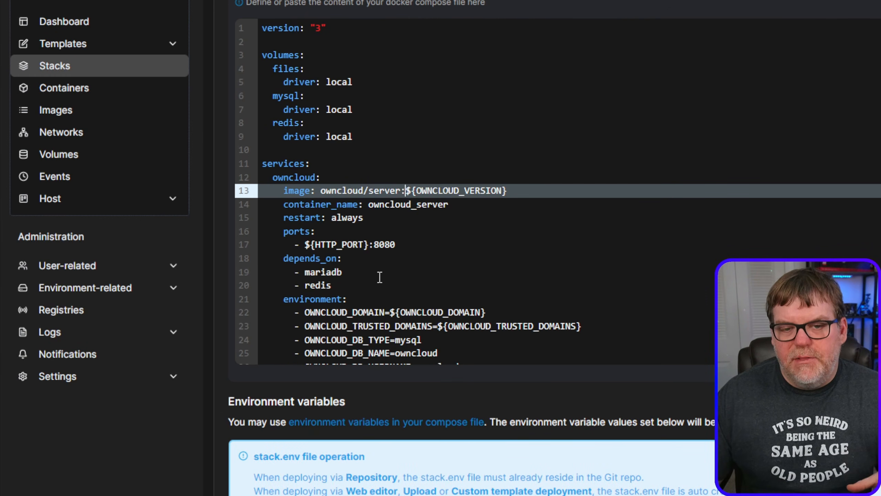
{"action": "scroll", "coordinate": [382, 278], "scroll_direction": "down", "scroll_amount": 2}
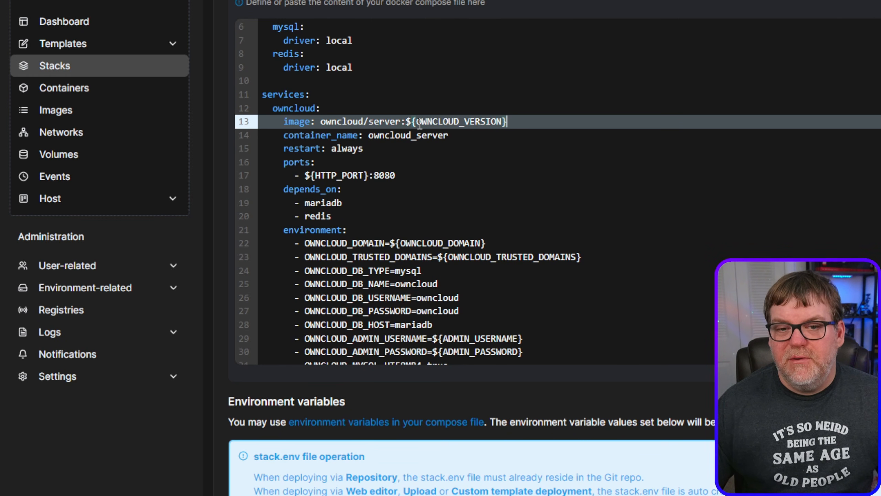
{"action": "left_click_drag", "start_coordinate": [404, 121], "coordinate": [506, 122]}
{"action": "left_click", "coordinate": [470, 163]}
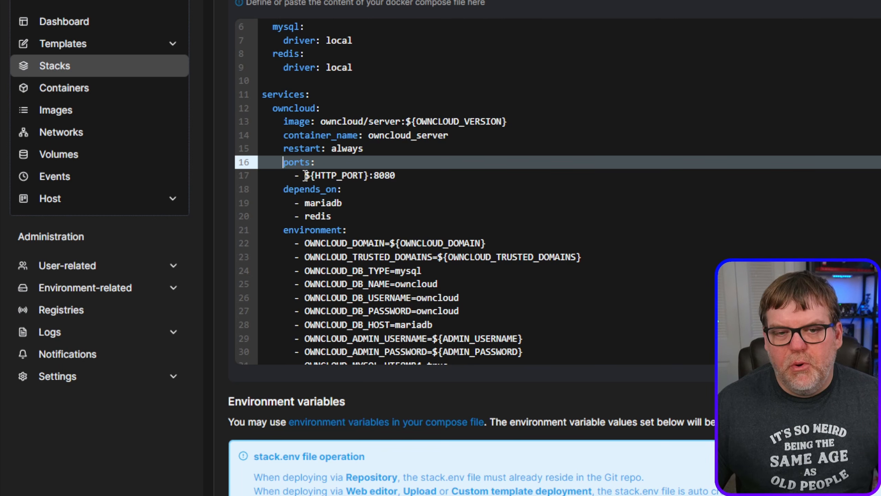
- Check the owncloud service's HTTP_PORT mapping against the environment variables and comment out its two-line ports section with #
{"action": "left_click_drag", "start_coordinate": [305, 175], "coordinate": [367, 175]}
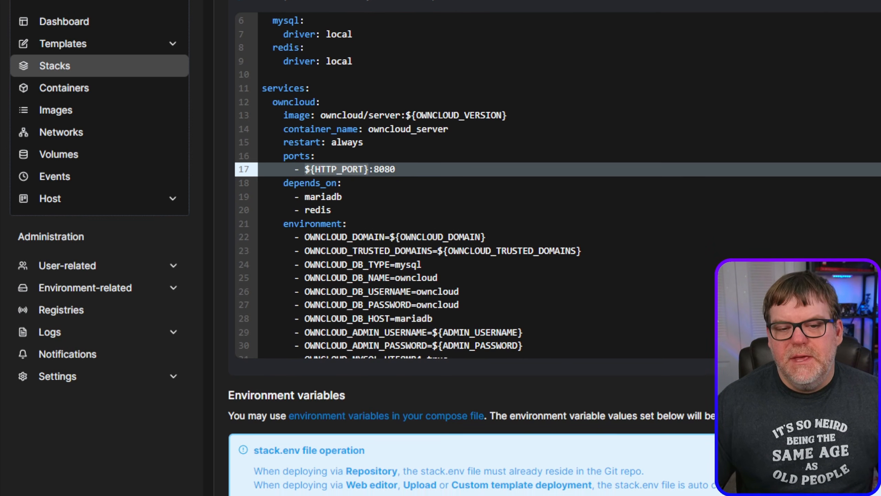
{"action": "scroll", "coordinate": [311, 419], "scroll_direction": "down", "scroll_amount": 10}
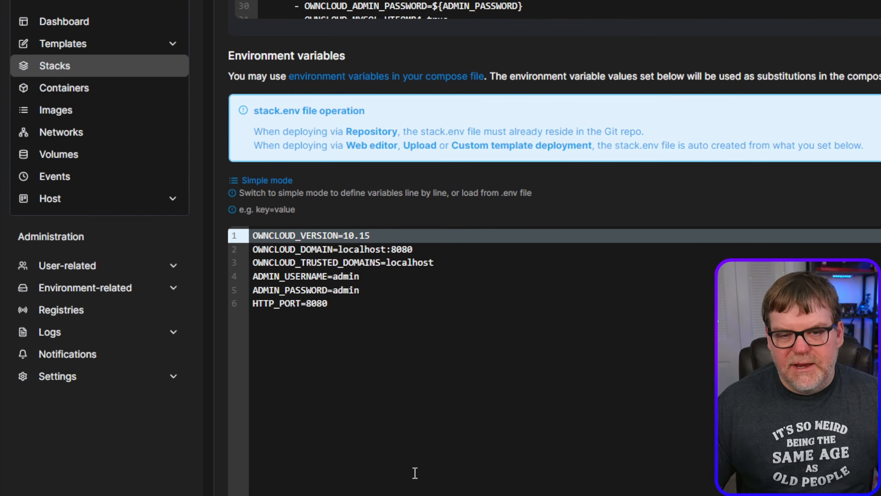
{"action": "scroll", "coordinate": [415, 472], "scroll_direction": "up", "scroll_amount": 10}
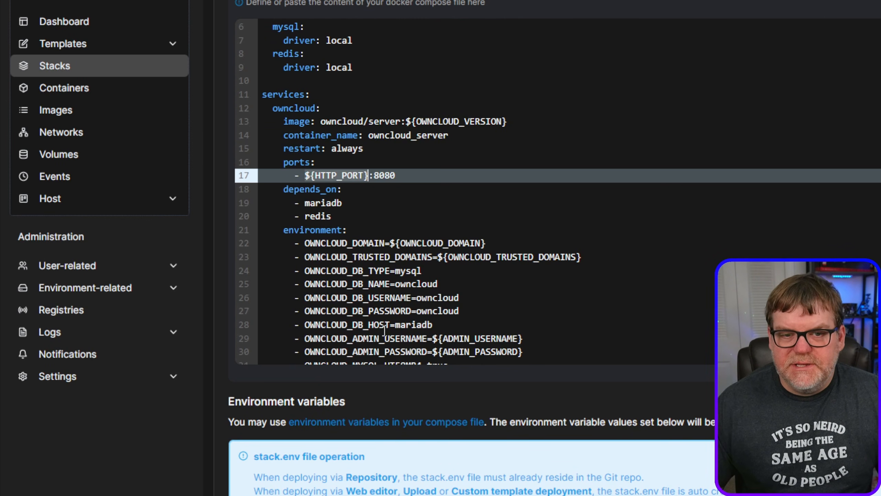
{"action": "left_click", "coordinate": [287, 160]}
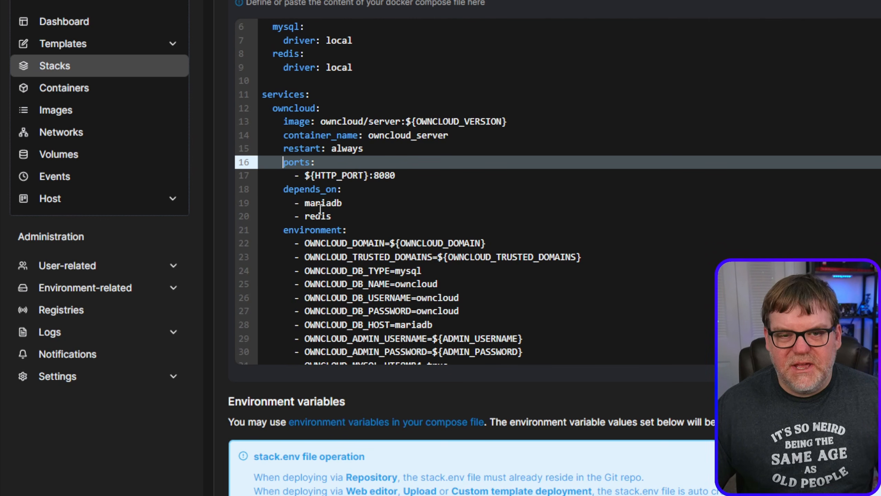
{"action": "left_click", "coordinate": [281, 164]}
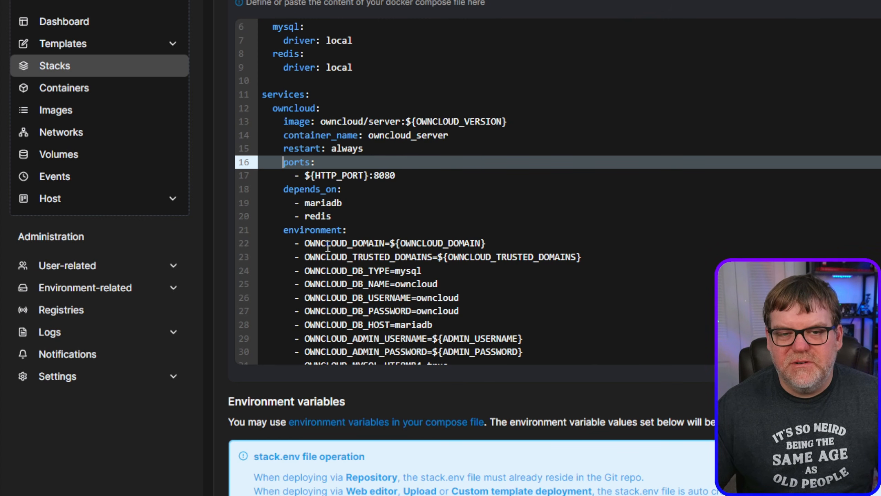
{"action": "type", "text": "#"}
{"action": "key", "text": "Down"}
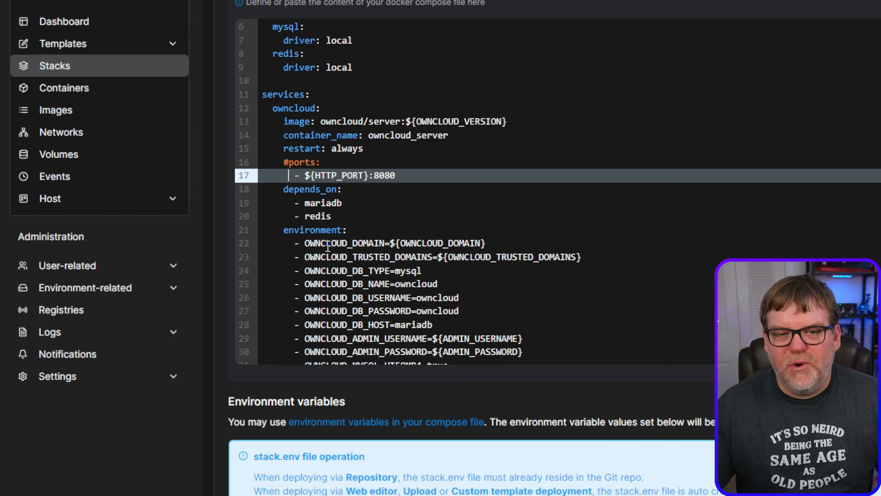
{"action": "type", "text": "#"}
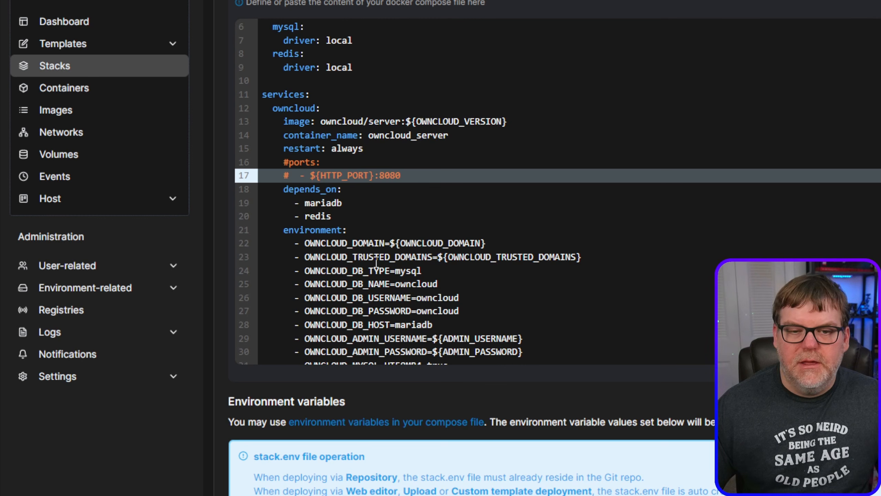
- Review the owncloud service's environment placeholders and compare its database credentials with those of the mariadb service
{"action": "scroll", "coordinate": [402, 225], "scroll_direction": "down", "scroll_amount": 4}
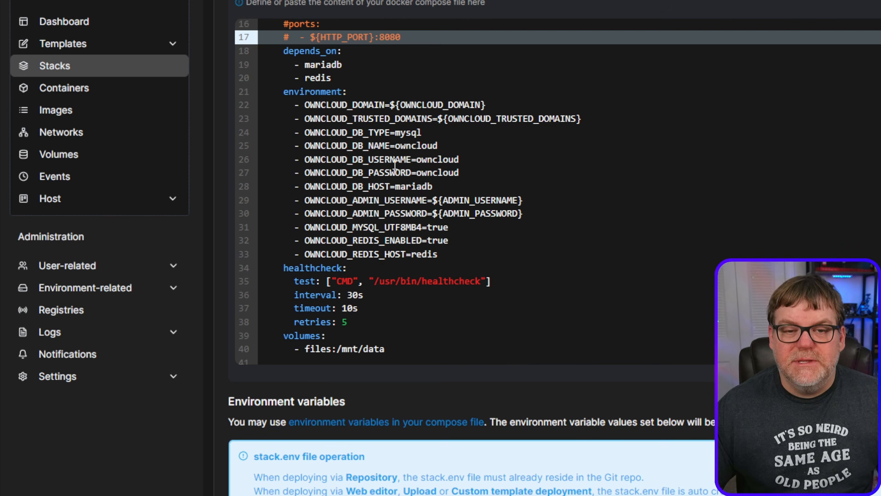
{"action": "scroll", "coordinate": [397, 149], "scroll_direction": "up", "scroll_amount": 2}
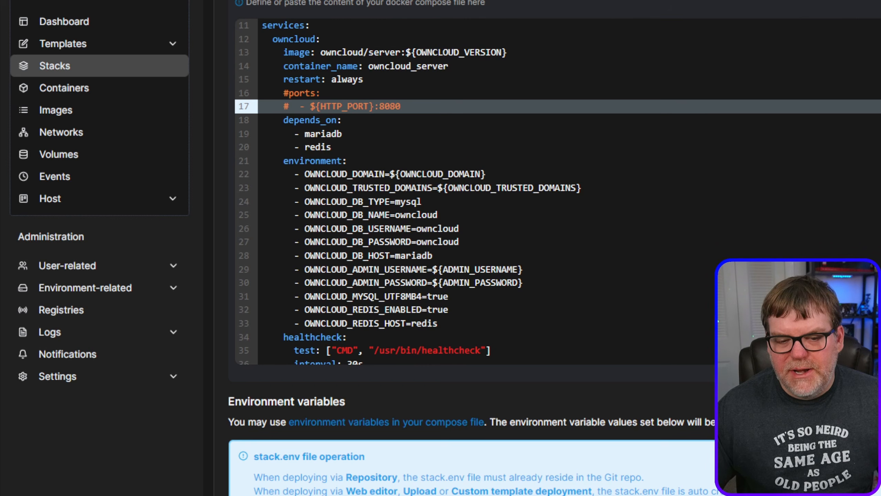
{"action": "scroll", "coordinate": [469, 452], "scroll_direction": "down", "scroll_amount": 4}
{"action": "scroll", "coordinate": [469, 313], "scroll_direction": "down", "scroll_amount": 2}
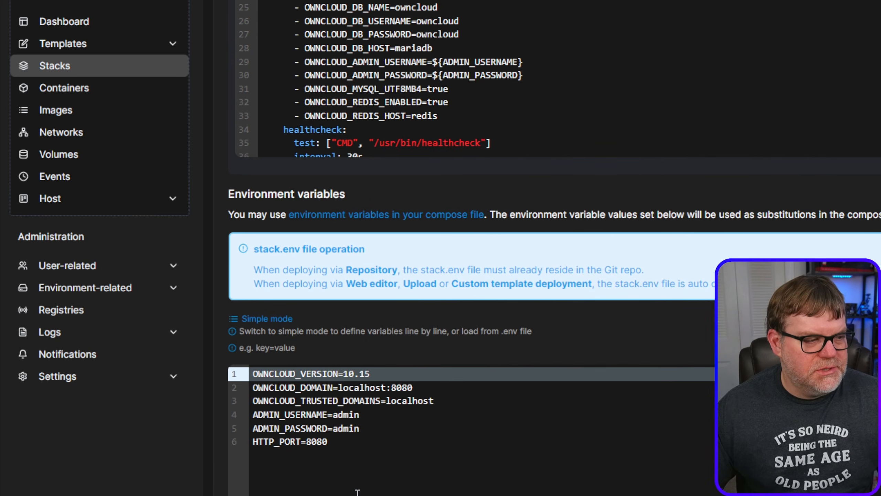
{"action": "scroll", "coordinate": [468, 313], "scroll_direction": "up", "scroll_amount": 6}
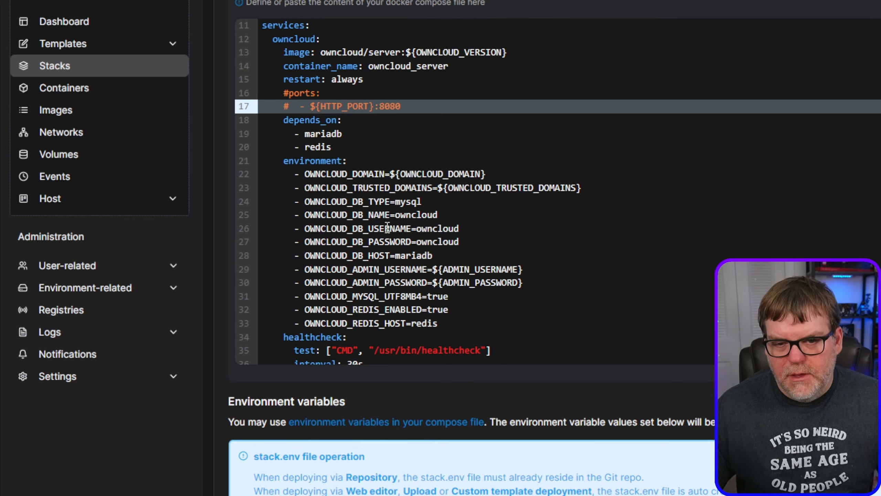
{"action": "scroll", "coordinate": [345, 223], "scroll_direction": "down", "scroll_amount": 2}
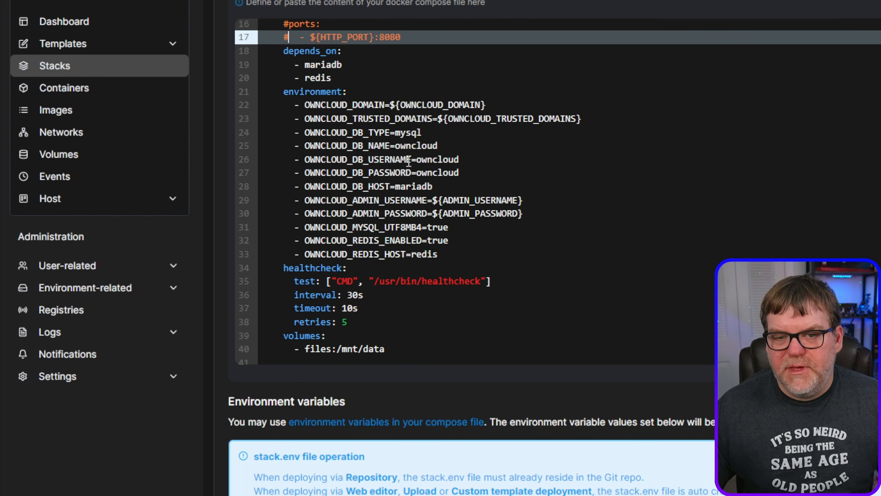
{"action": "left_click_drag", "start_coordinate": [416, 159], "coordinate": [465, 160]}
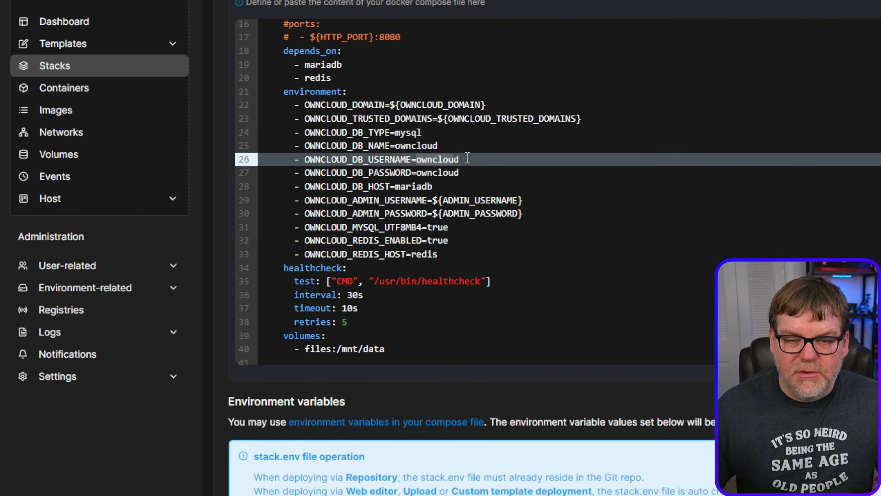
{"action": "left_click", "coordinate": [467, 158]}
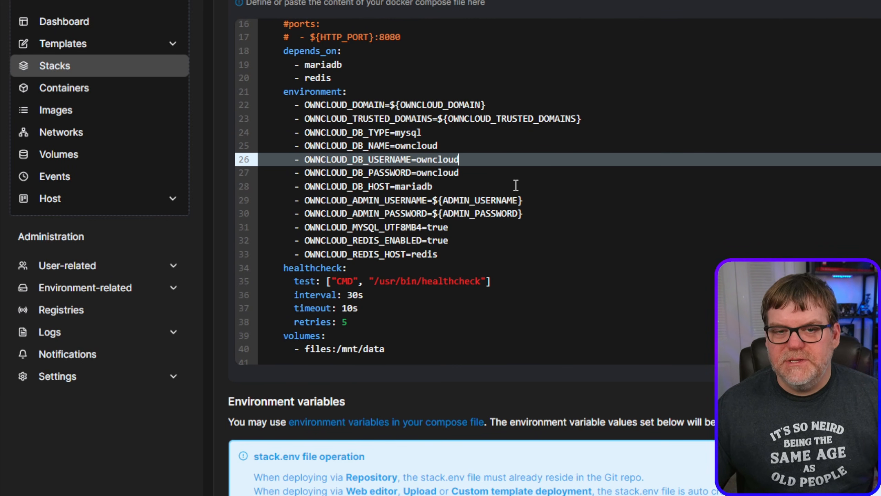
{"action": "scroll", "coordinate": [504, 193], "scroll_direction": "down", "scroll_amount": 7}
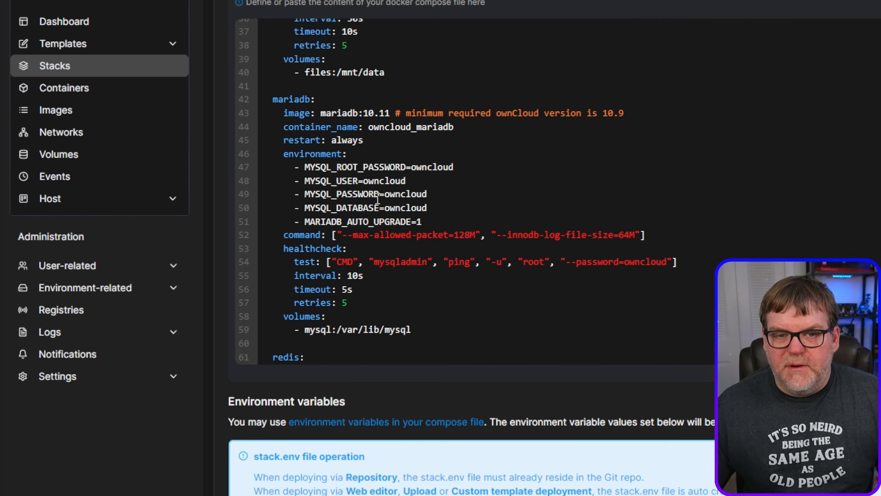
{"action": "scroll", "coordinate": [472, 226], "scroll_direction": "up", "scroll_amount": 6}
{"action": "scroll", "coordinate": [480, 247], "scroll_direction": "up", "scroll_amount": 1}
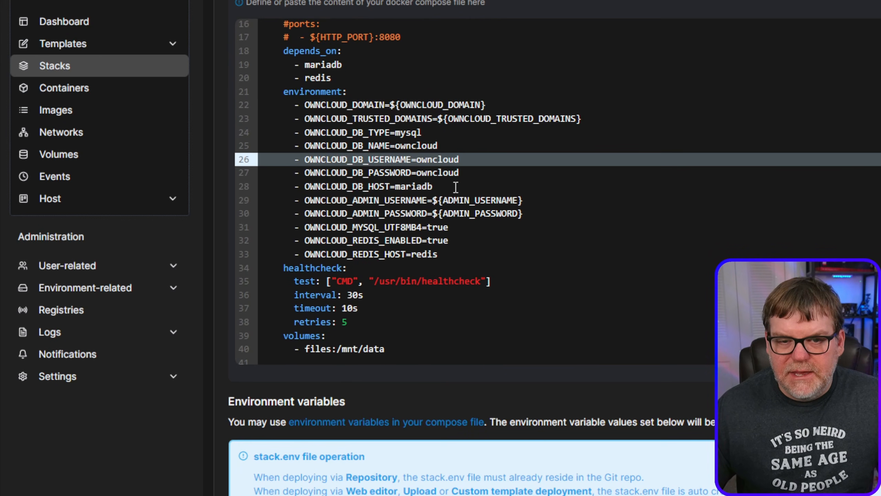
- Examine the owncloud service's database host, Redis settings, healthcheck and data volume, and the mariadb service definition
{"action": "left_click", "coordinate": [396, 187]}
{"action": "left_click_drag", "start_coordinate": [396, 187], "coordinate": [434, 187]}
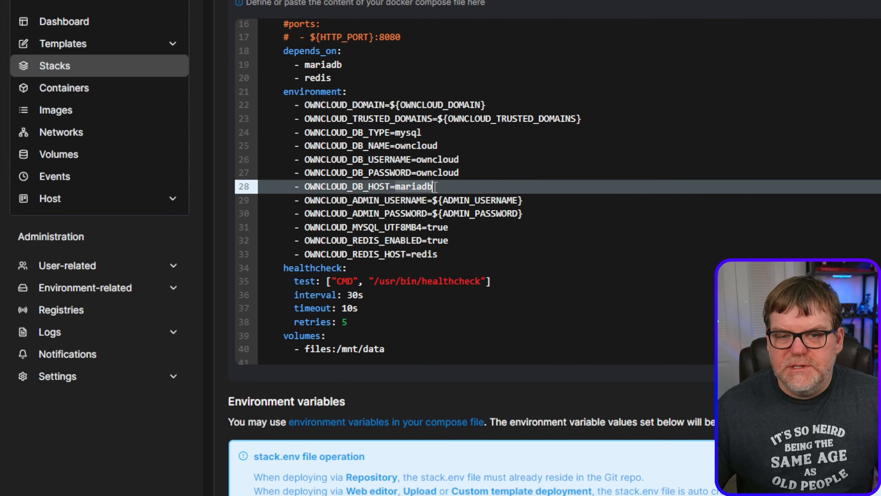
{"action": "scroll", "coordinate": [398, 229], "scroll_direction": "down", "scroll_amount": 2}
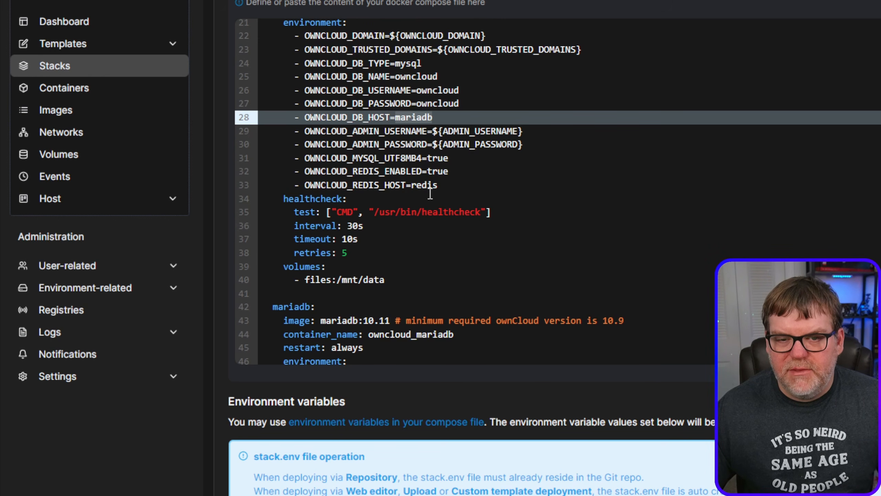
{"action": "left_click", "coordinate": [356, 172]}
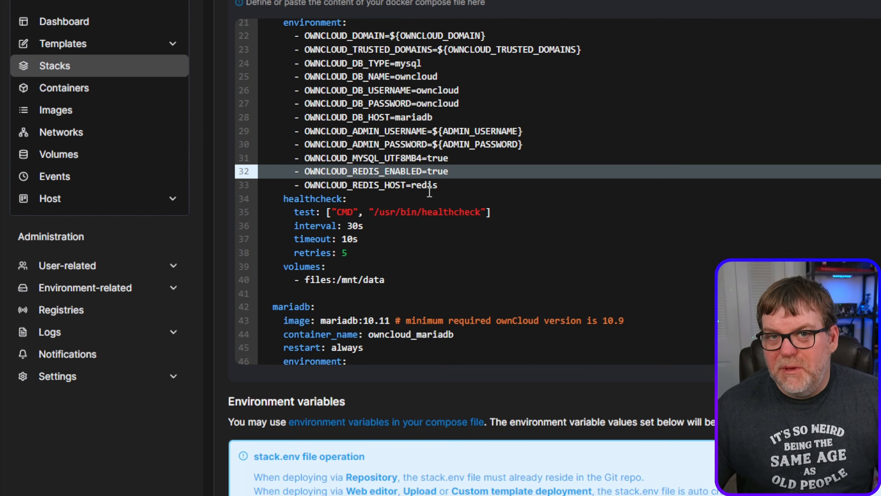
{"action": "scroll", "coordinate": [434, 212], "scroll_direction": "down", "scroll_amount": 2}
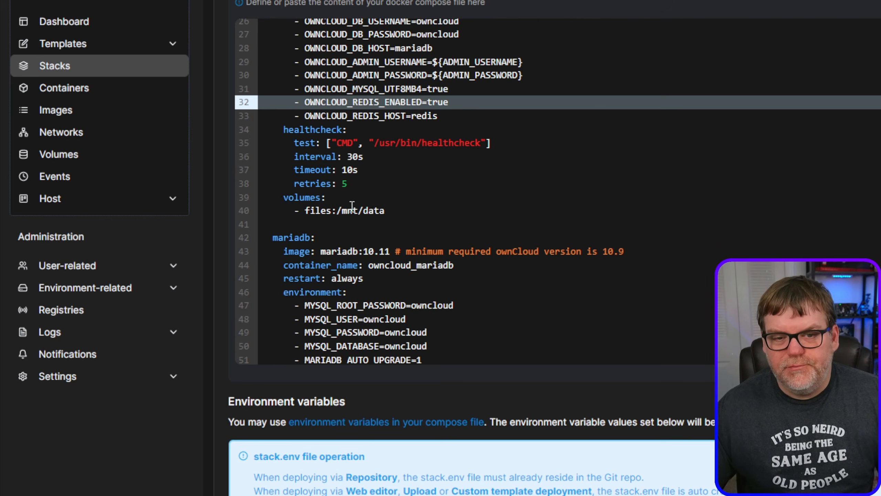
{"action": "scroll", "coordinate": [413, 149], "scroll_direction": "down", "scroll_amount": 2}
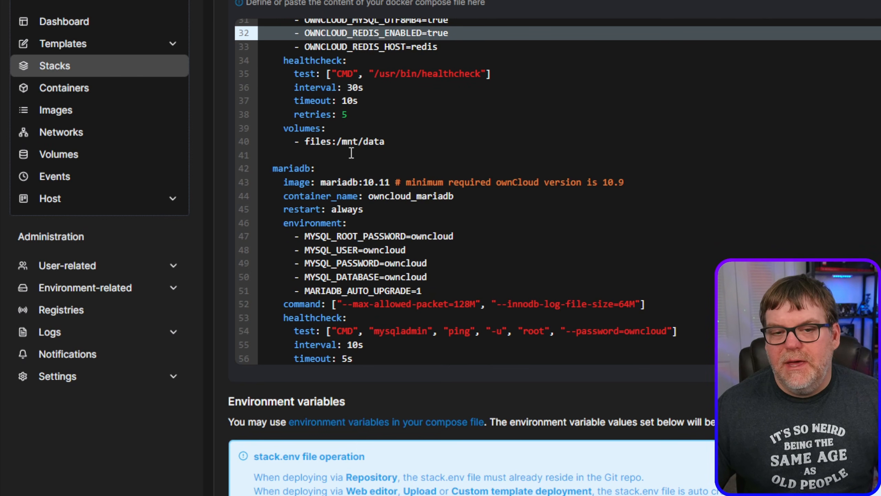
{"action": "scroll", "coordinate": [381, 218], "scroll_direction": "down", "scroll_amount": 2}
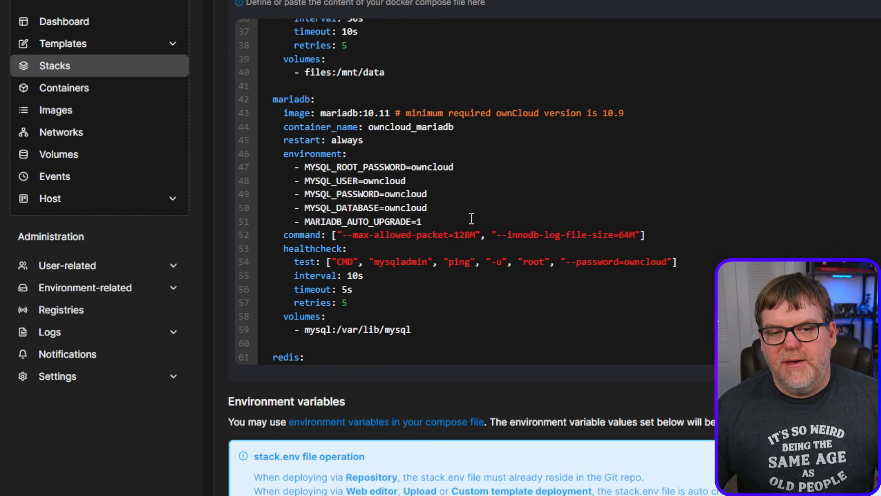
- Review the rest of the mariadb service and the redis service in the compose file, down to the stack's environment variables
{"action": "scroll", "coordinate": [424, 236], "scroll_direction": "down", "scroll_amount": 2}
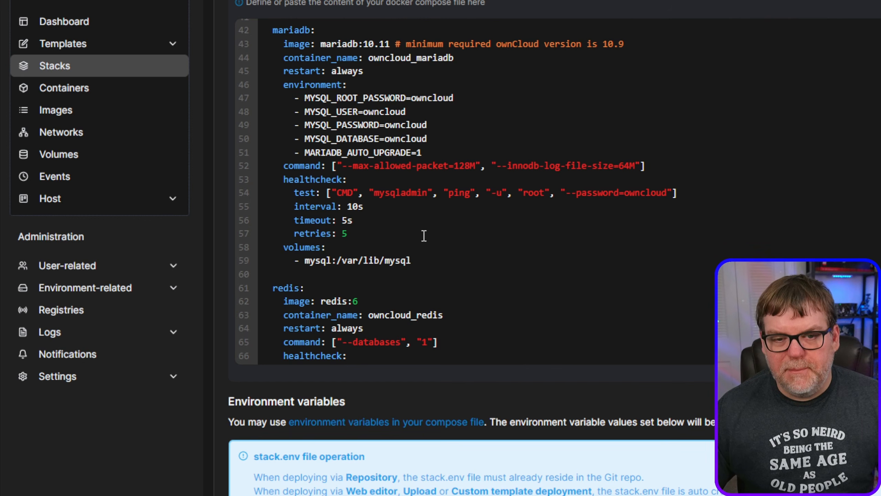
{"action": "scroll", "coordinate": [424, 236], "scroll_direction": "down", "scroll_amount": 2}
{"action": "scroll", "coordinate": [420, 228], "scroll_direction": "down", "scroll_amount": 1}
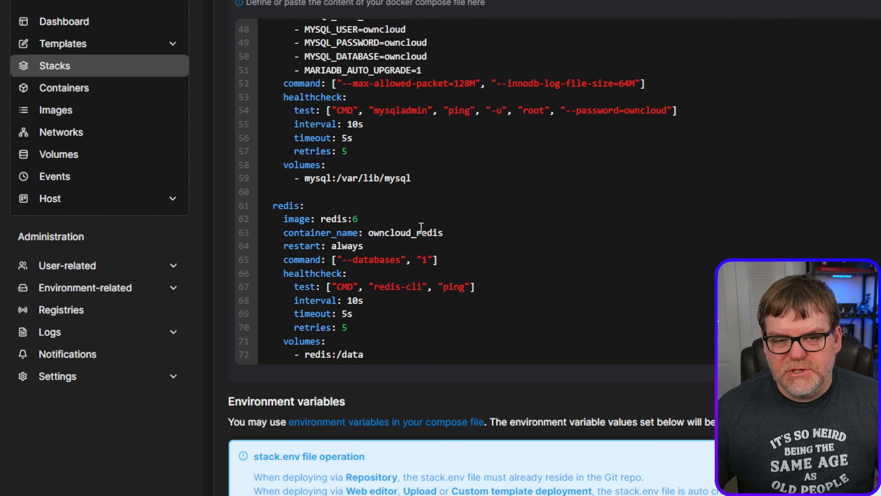
{"action": "scroll", "coordinate": [467, 250], "scroll_direction": "down", "scroll_amount": 2}
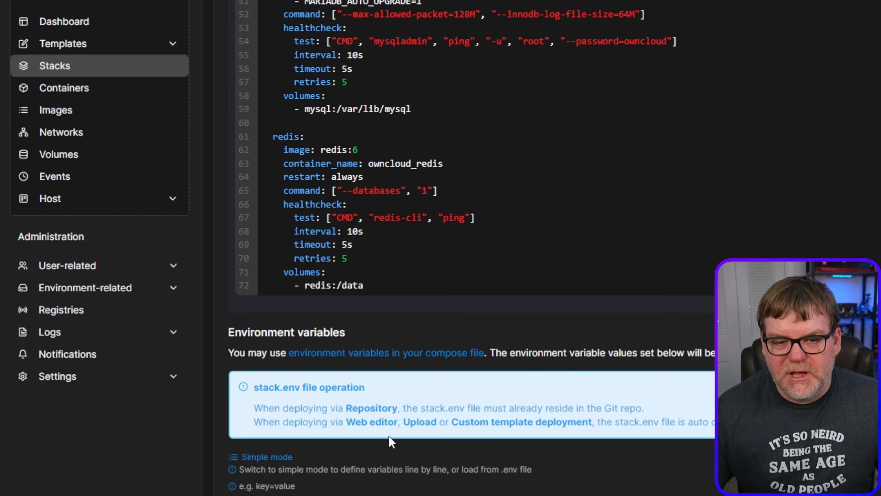
{"action": "scroll", "coordinate": [337, 332], "scroll_direction": "down", "scroll_amount": 8}
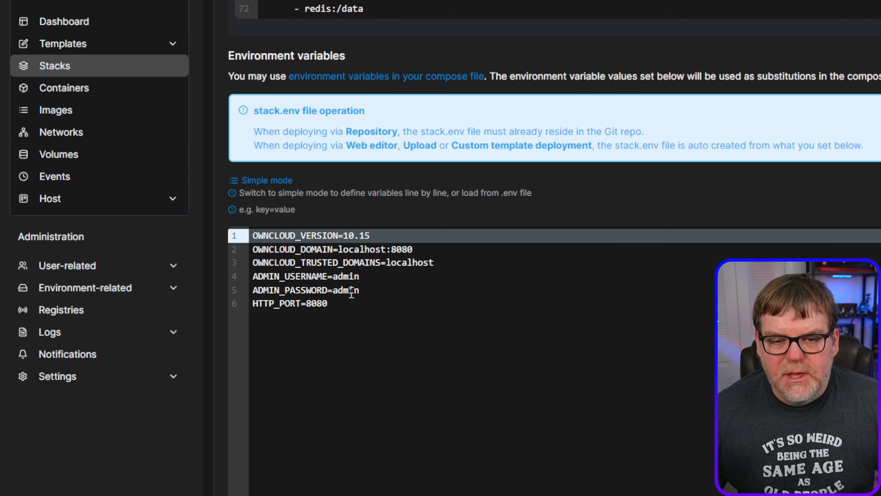
- Try a different password in the ADMIN_PASSWORD environment variable and put the original value back
{"action": "left_click_drag", "start_coordinate": [334, 290], "coordinate": [367, 287]}
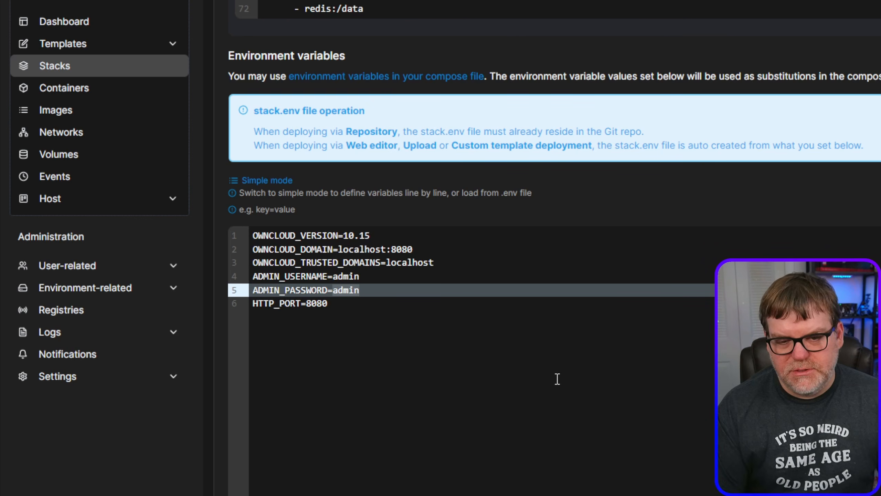
{"action": "type", "text": "password"}
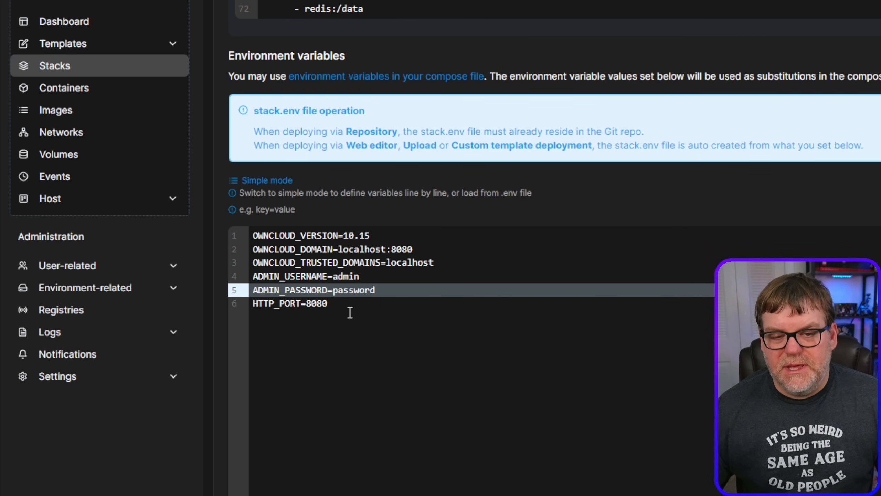
{"action": "double_click", "coordinate": [354, 290]}
{"action": "type", "text": "admin"}
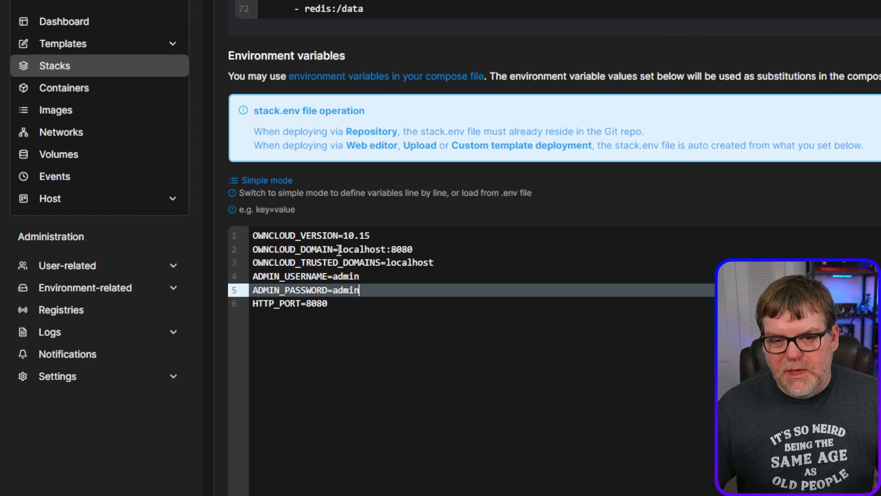
- Set both the OWNCLOUD_DOMAIN and OWNCLOUD_TRUSTED_DOMAINS environment variables to owncloud.synhow.com
{"action": "left_click_drag", "start_coordinate": [339, 250], "coordinate": [428, 249]}
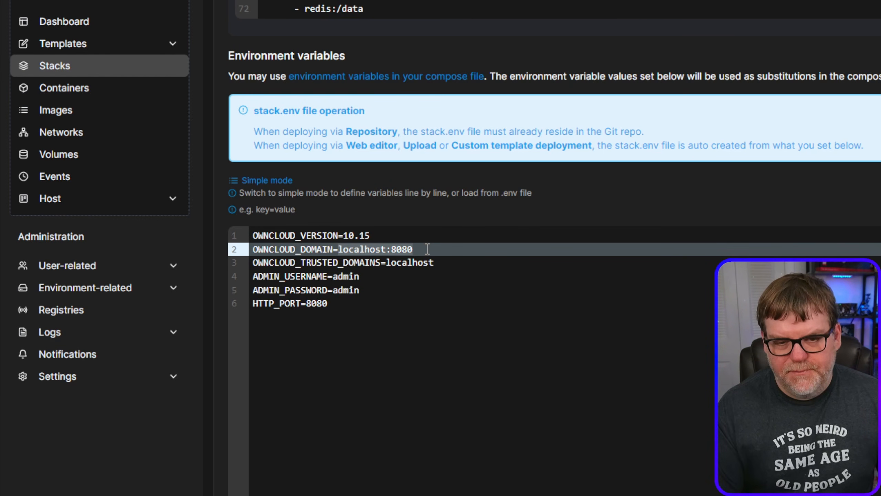
{"action": "type", "text": "owncloud"}
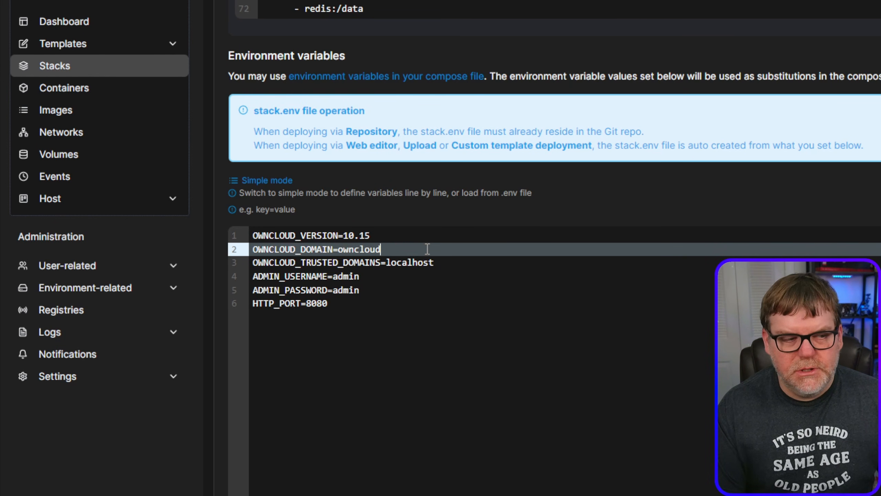
{"action": "type", "text": ".synhow.com"}
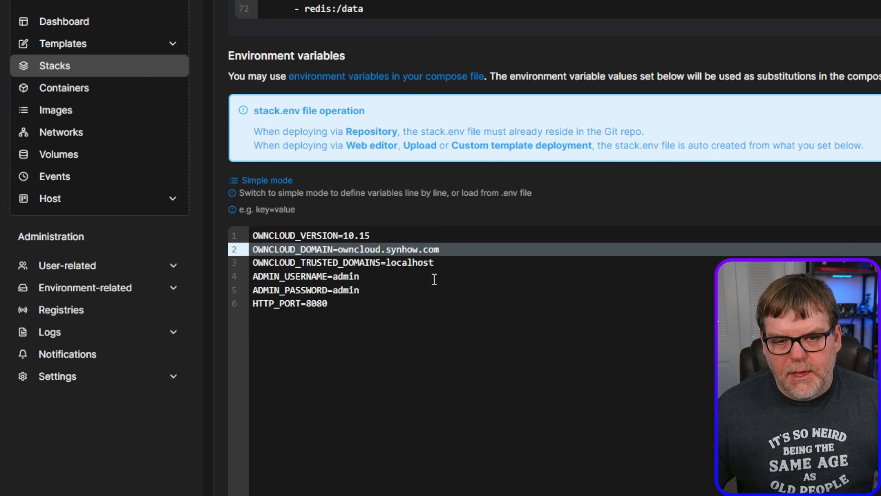
{"action": "left_click_drag", "start_coordinate": [338, 250], "coordinate": [447, 250]}
{"action": "key", "text": "ctrl+c"}
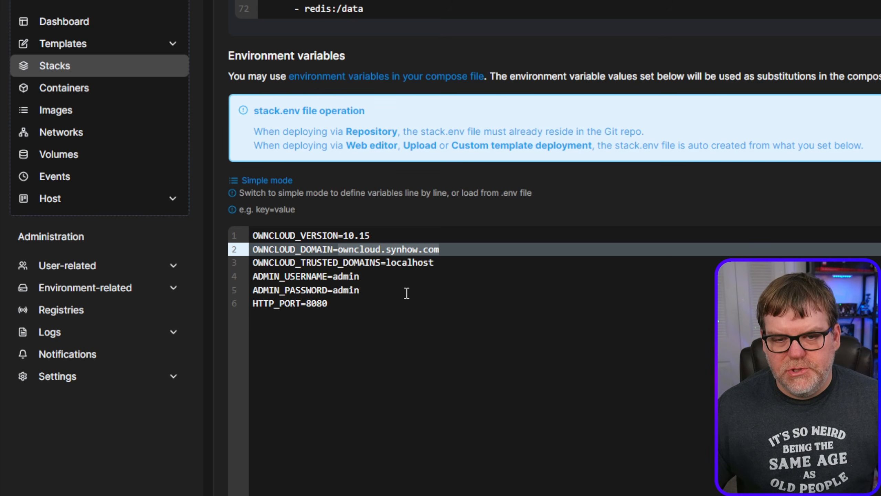
{"action": "left_click_drag", "start_coordinate": [385, 262], "coordinate": [442, 262]}
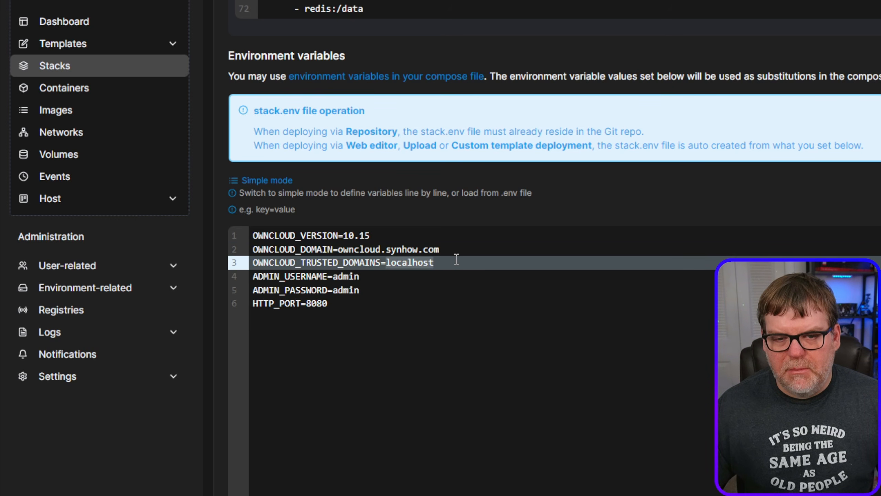
{"action": "key", "text": "ctrl+v"}
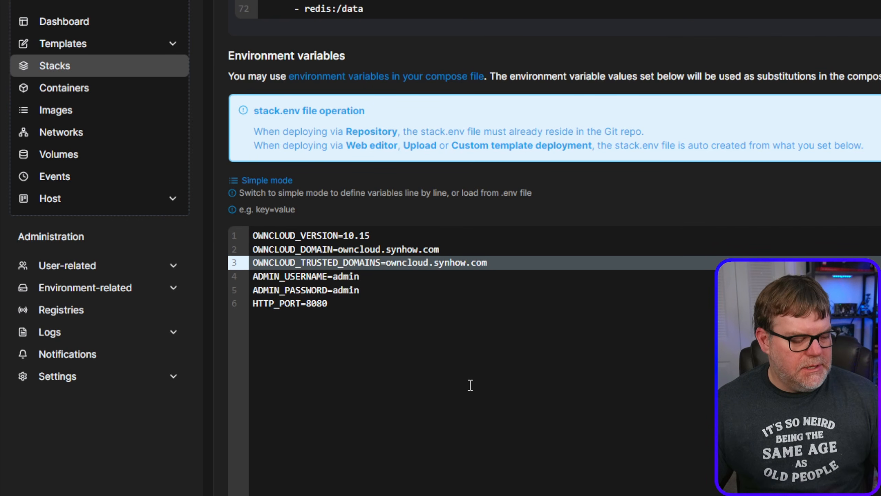
- Deploy the stack and open the details of the new owncloud stack
{"action": "scroll", "coordinate": [482, 364], "scroll_direction": "up", "scroll_amount": 2}
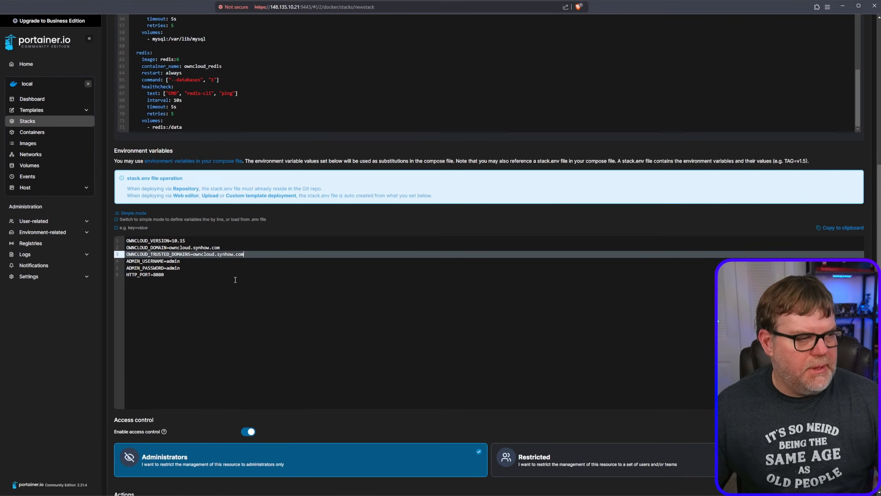
{"action": "scroll", "coordinate": [414, 441], "scroll_direction": "down", "scroll_amount": 1}
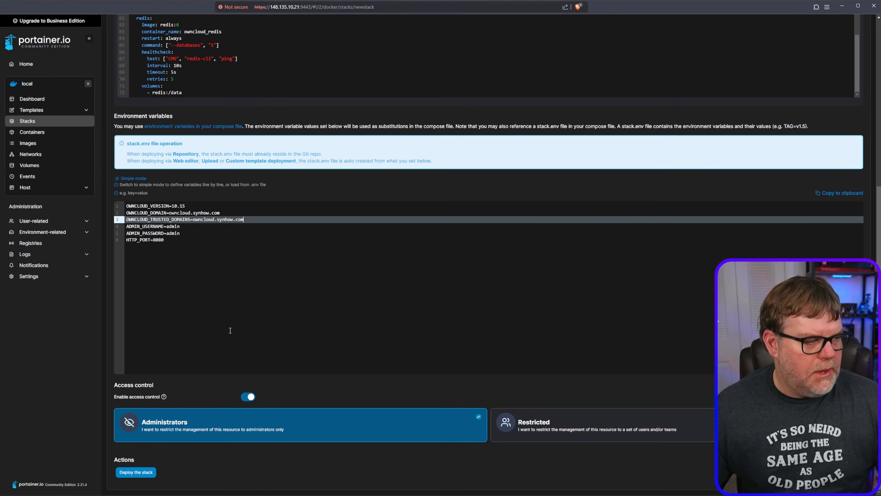
{"action": "left_click", "coordinate": [143, 474]}
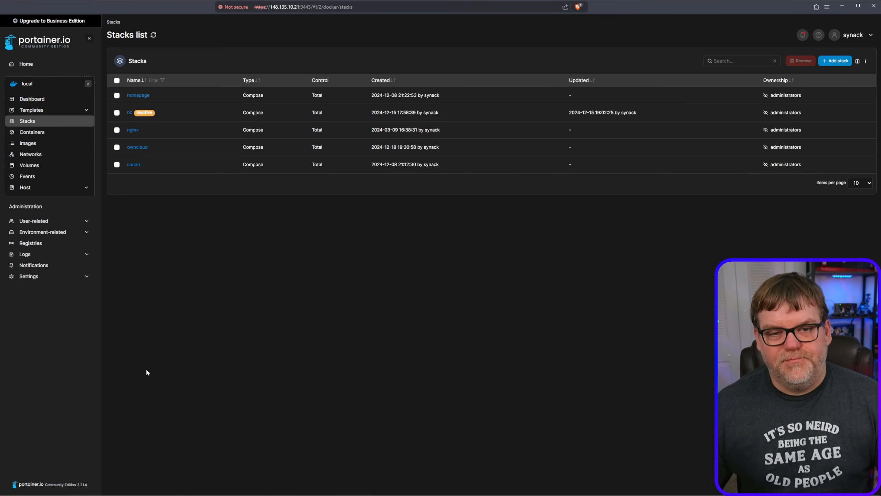
{"action": "left_click", "coordinate": [134, 148]}
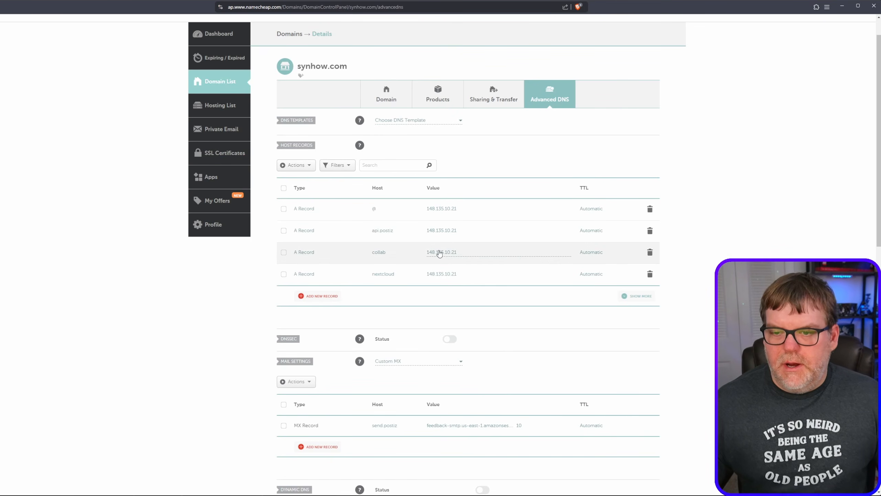
- On Namecheap's advanced DNS page for synhow.com, copy the IP address from the collab A record
{"action": "left_click", "coordinate": [457, 252]}
{"action": "left_click_drag", "start_coordinate": [460, 252], "coordinate": [424, 254]}
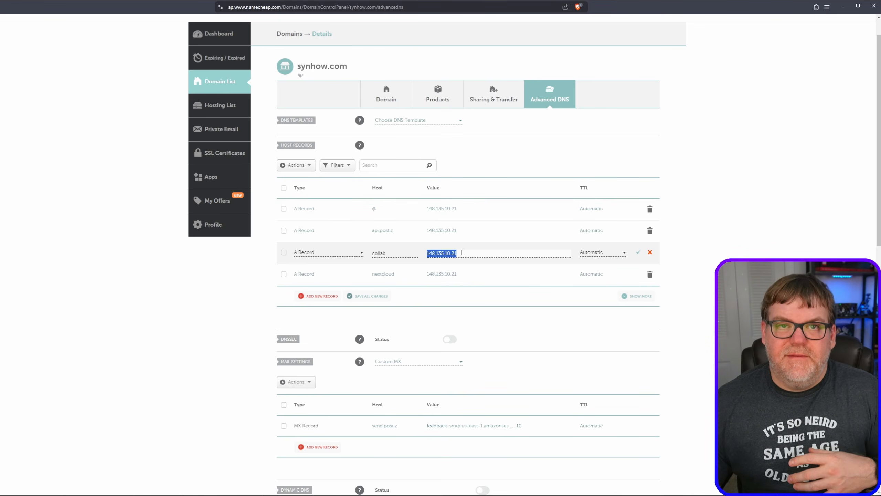
{"action": "scroll", "coordinate": [422, 282], "scroll_direction": "down", "scroll_amount": 2}
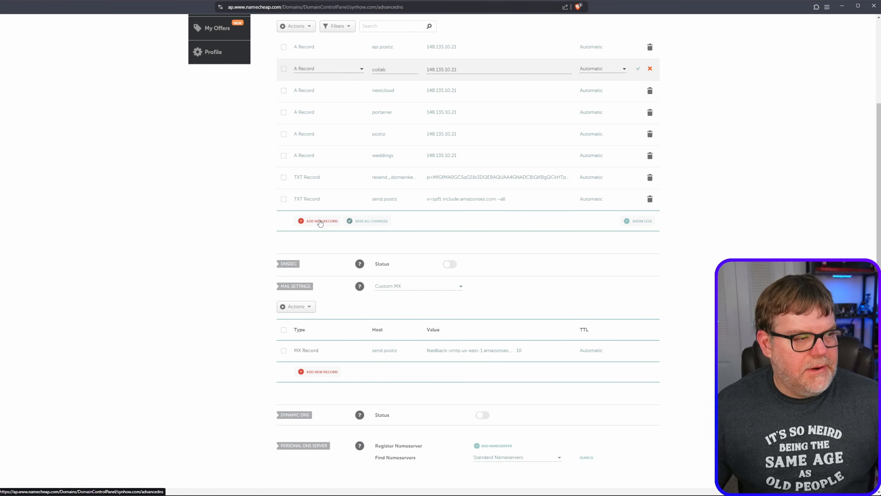
- Add an A record to synhow.com with host owncloud and IP address 148.135.10.21, and save it
{"action": "left_click", "coordinate": [319, 221]}
{"action": "scroll", "coordinate": [320, 220], "scroll_direction": "down", "scroll_amount": 3}
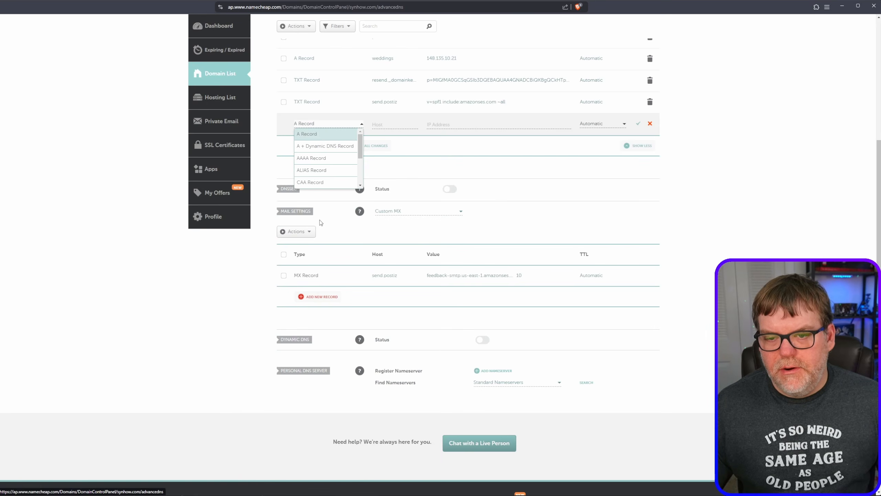
{"action": "left_click", "coordinate": [317, 135]}
{"action": "scroll", "coordinate": [390, 194], "scroll_direction": "up", "scroll_amount": 2}
{"action": "left_click", "coordinate": [390, 193]}
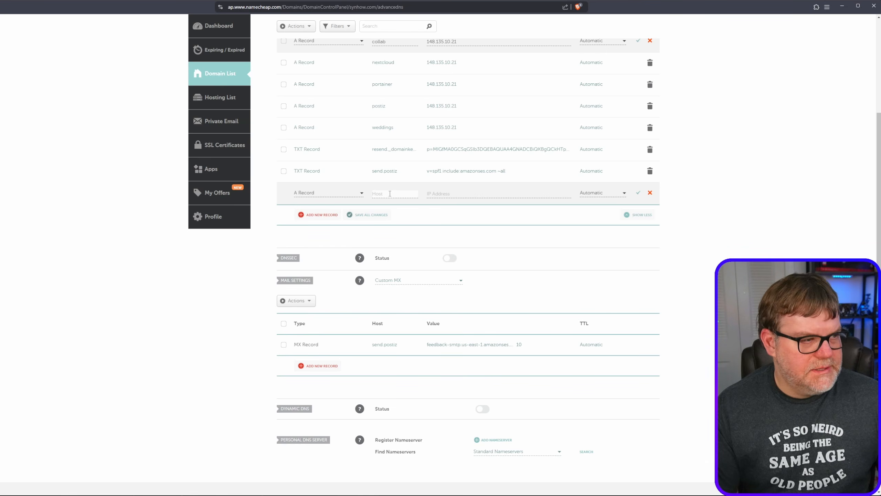
{"action": "type", "text": "owncloud"}
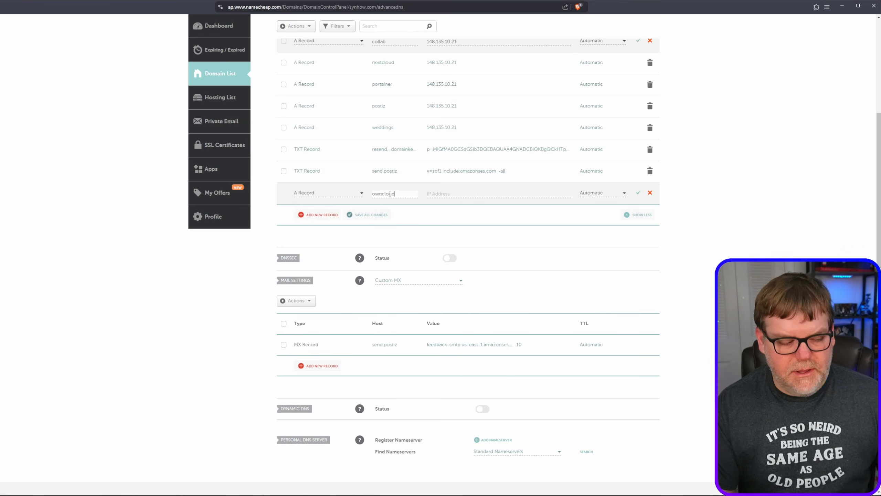
{"action": "left_click", "coordinate": [447, 197]}
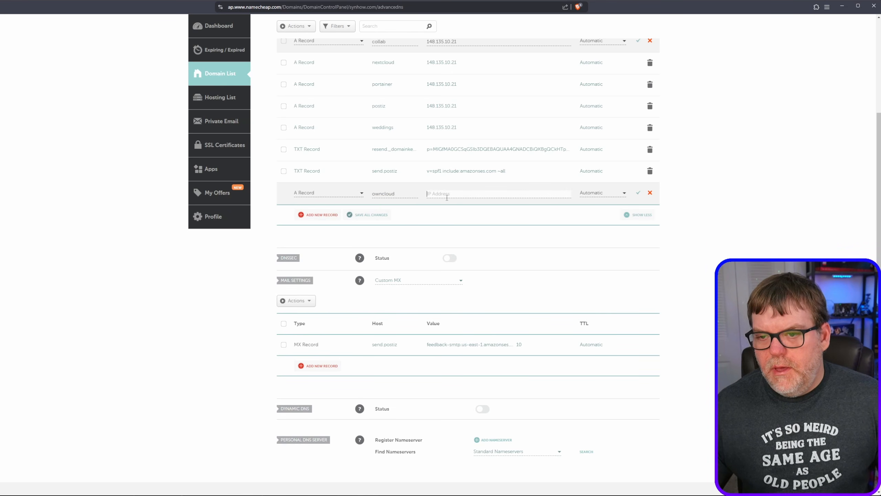
{"action": "type", "text": "148.135.10.21"}
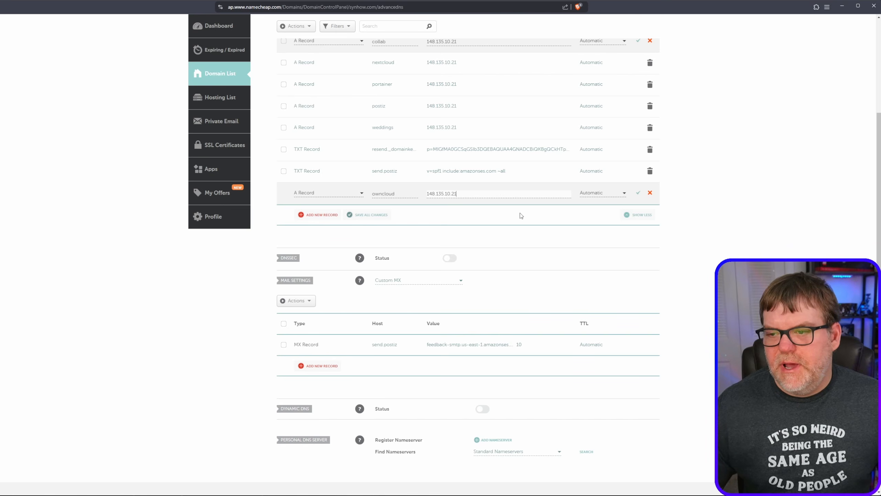
{"action": "left_click", "coordinate": [639, 194]}
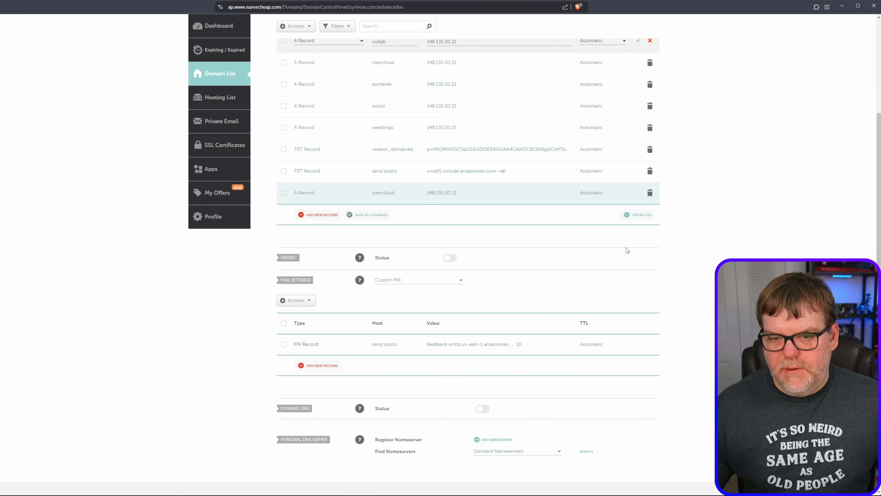
{"action": "scroll", "coordinate": [445, 301], "scroll_direction": "up", "scroll_amount": 4}
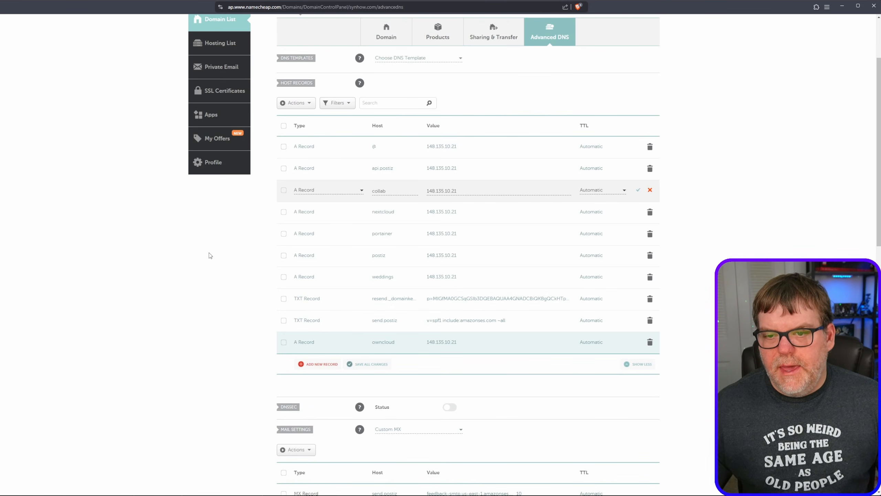
{"action": "scroll", "coordinate": [325, 282], "scroll_direction": "up", "scroll_amount": 2}
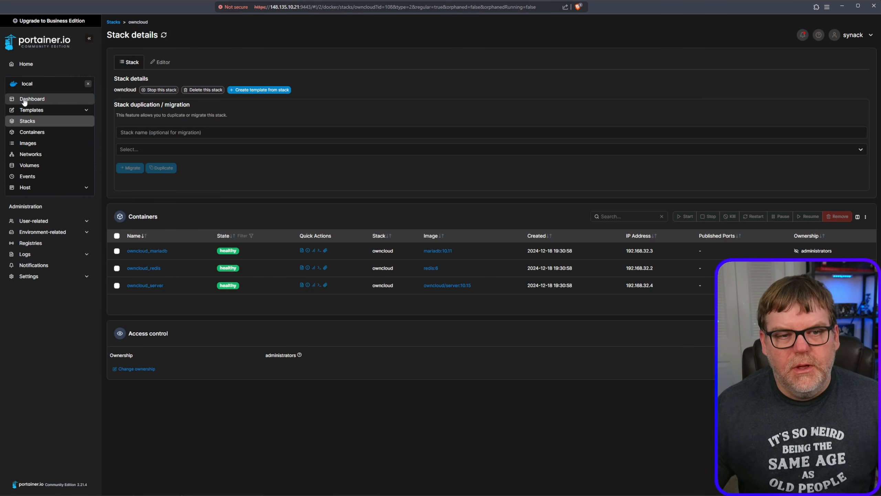
- Switch to Portainer, open the nginx-app-1 container's details and join the container to the owncloud_default network
{"action": "left_click", "coordinate": [38, 134]}
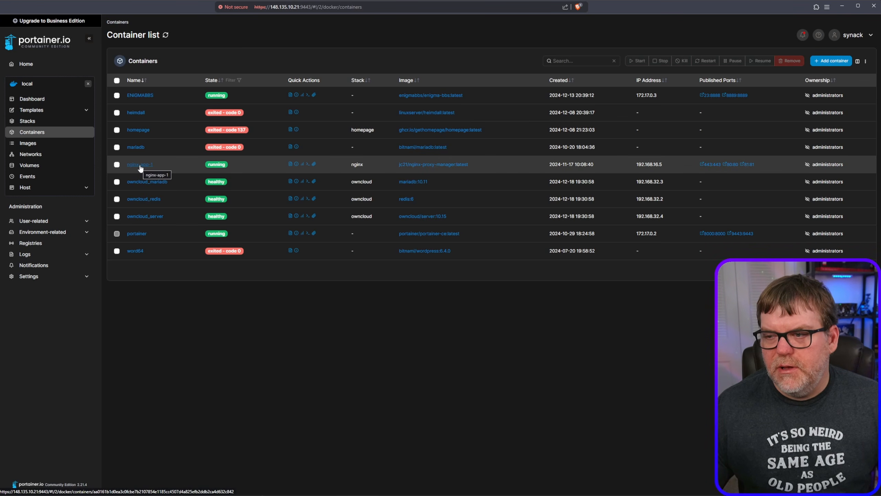
{"action": "left_click", "coordinate": [139, 165]}
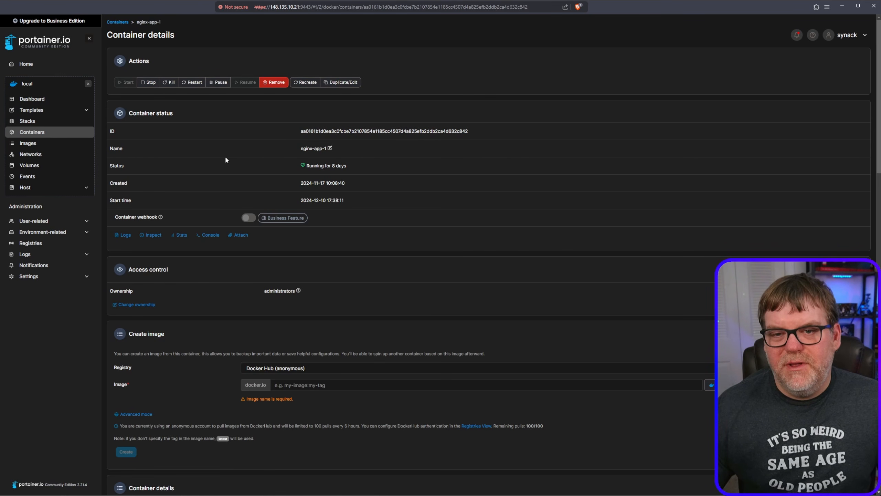
{"action": "scroll", "coordinate": [374, 309], "scroll_direction": "down", "scroll_amount": 3}
{"action": "scroll", "coordinate": [434, 331], "scroll_direction": "up", "scroll_amount": 3}
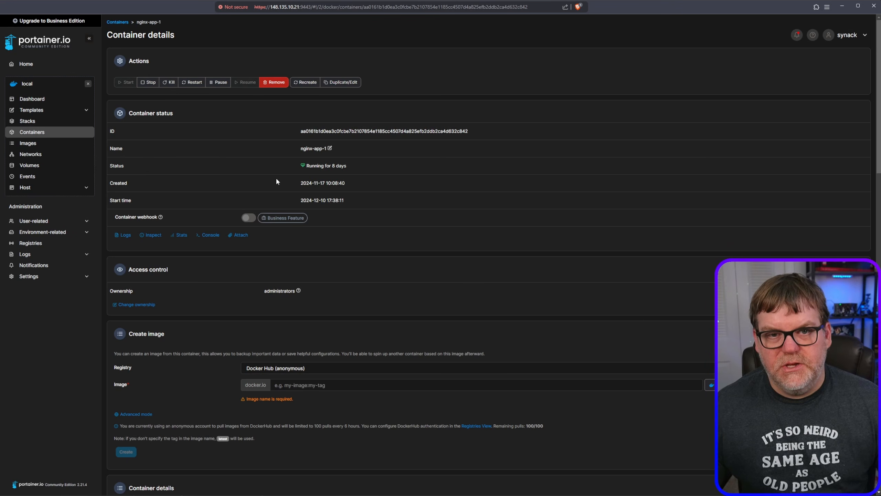
{"action": "scroll", "coordinate": [412, 243], "scroll_direction": "down", "scroll_amount": 15}
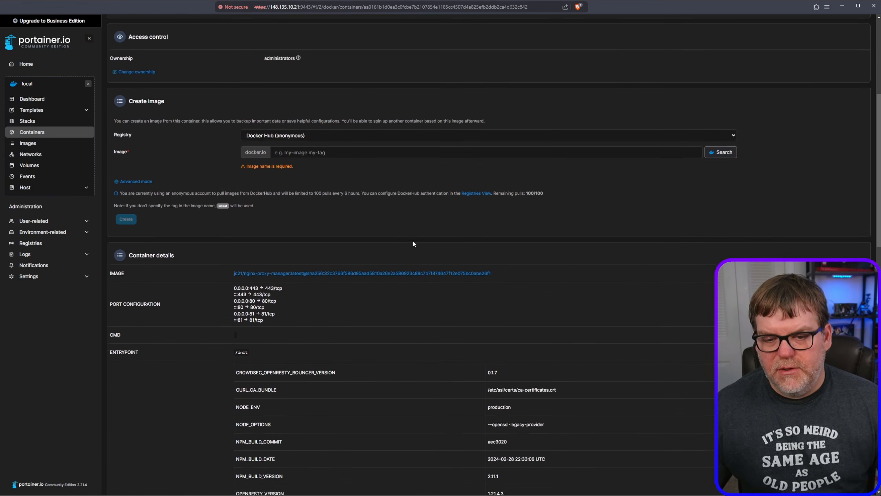
{"action": "scroll", "coordinate": [413, 242], "scroll_direction": "down", "scroll_amount": 9}
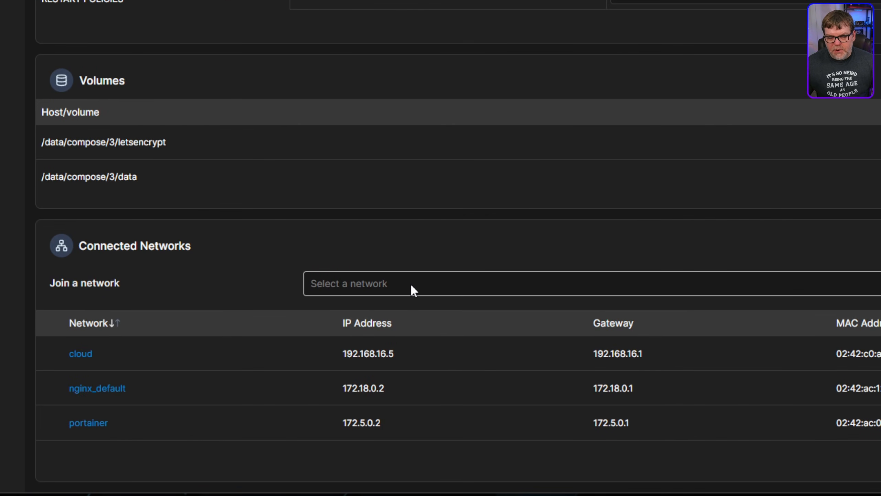
{"action": "left_click", "coordinate": [410, 282]}
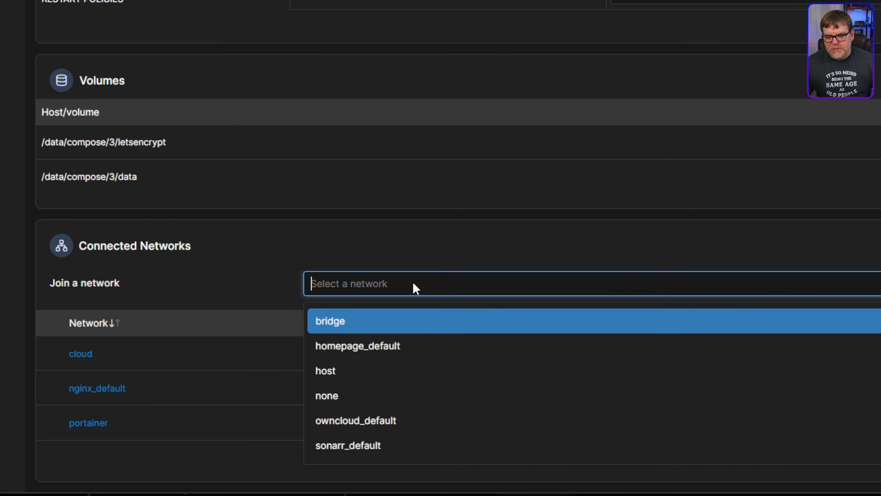
{"action": "left_click", "coordinate": [396, 418]}
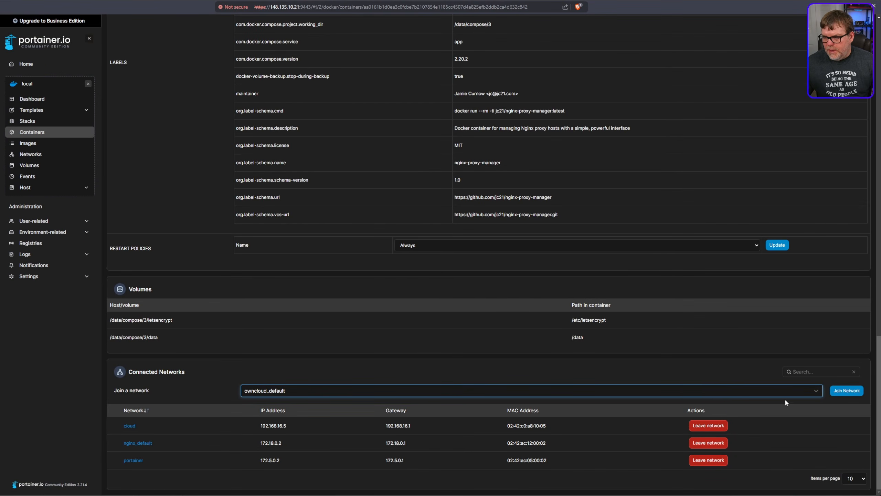
{"action": "left_click", "coordinate": [847, 391]}
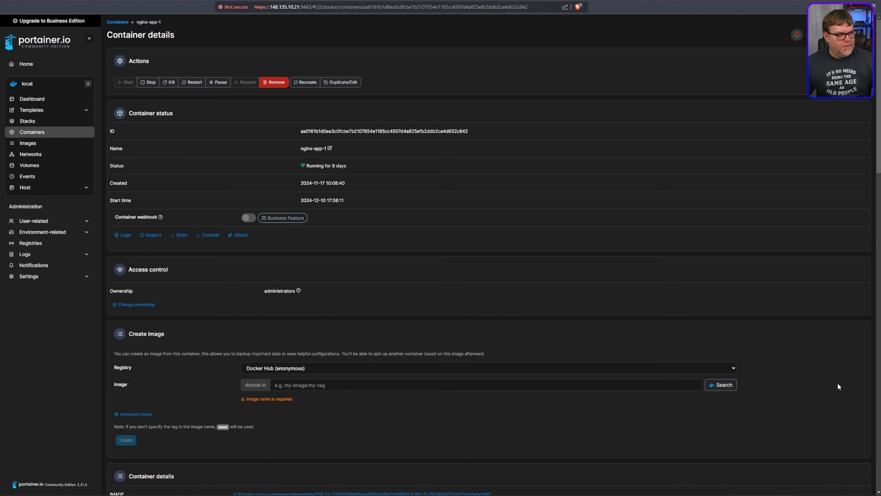
- Check the nginx-app-1 container's connected networks for the owncloud_default entry
{"action": "scroll", "coordinate": [520, 456], "scroll_direction": "down", "scroll_amount": 15}
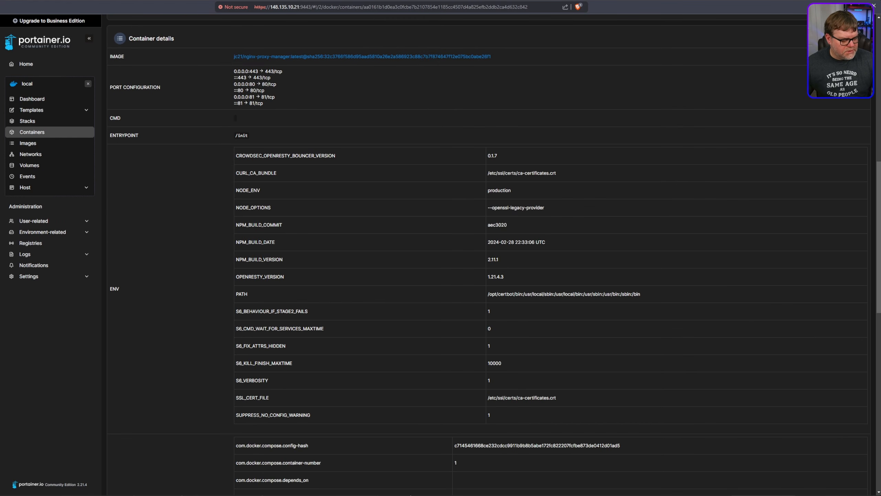
{"action": "scroll", "coordinate": [398, 463], "scroll_direction": "down", "scroll_amount": 10}
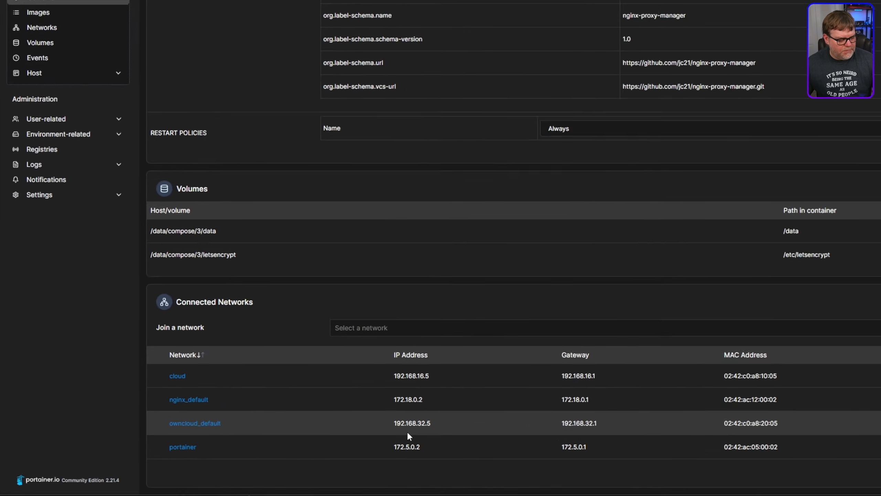
{"action": "scroll", "coordinate": [465, 326], "scroll_direction": "up", "scroll_amount": 4}
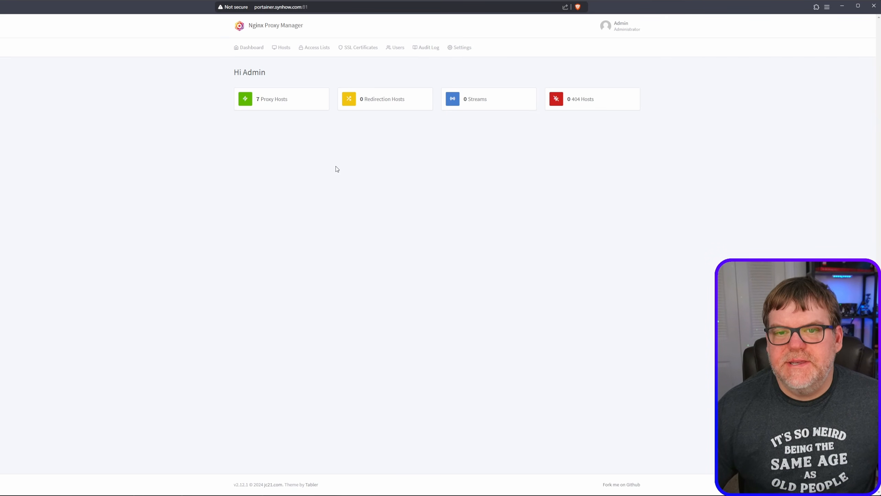
- Switch to Nginx Proxy Manager and start a new proxy host with the domain name owncloud.synhow.com
{"action": "left_click", "coordinate": [277, 100]}
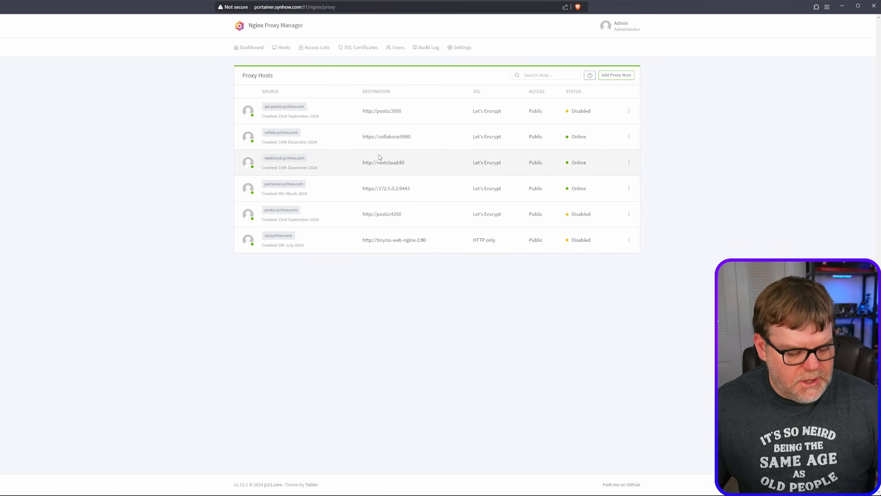
{"action": "left_click", "coordinate": [617, 77]}
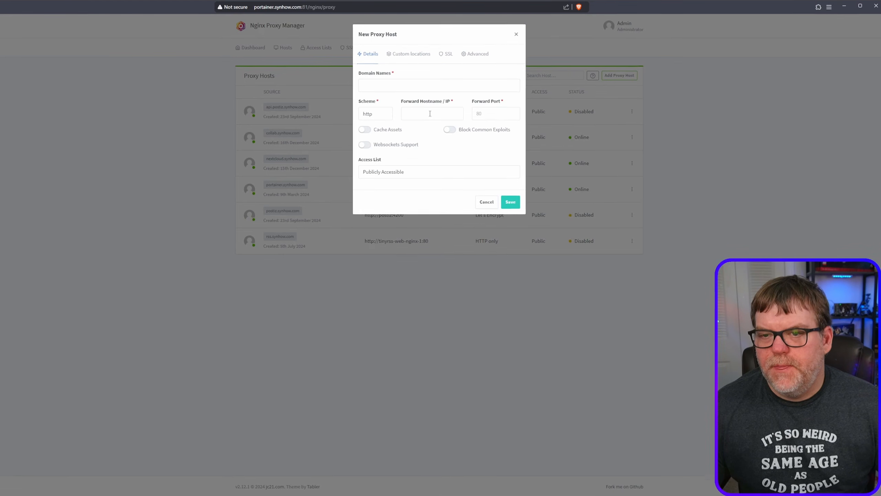
{"action": "left_click", "coordinate": [394, 84]}
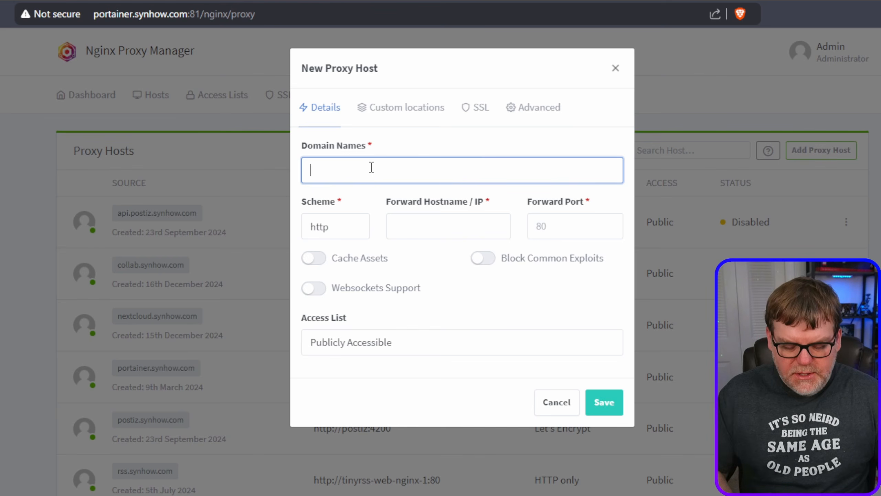
{"action": "type", "text": "ow"}
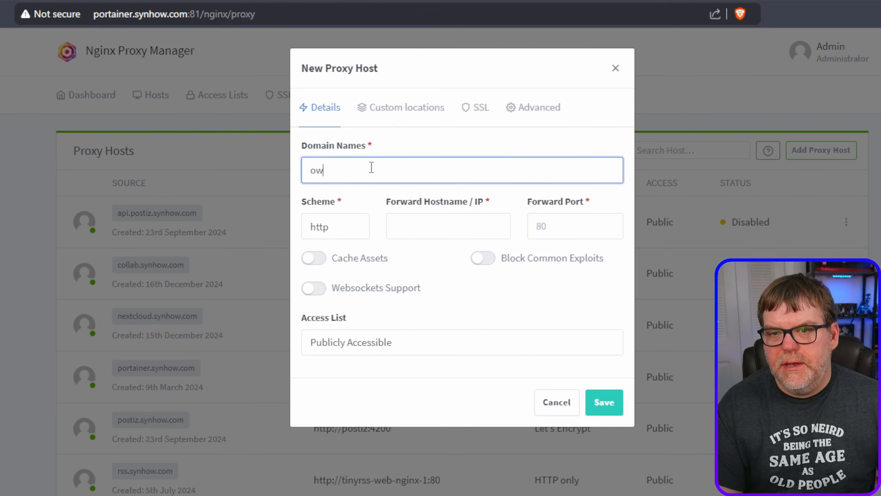
{"action": "type", "text": "ncloud.synhow.com"}
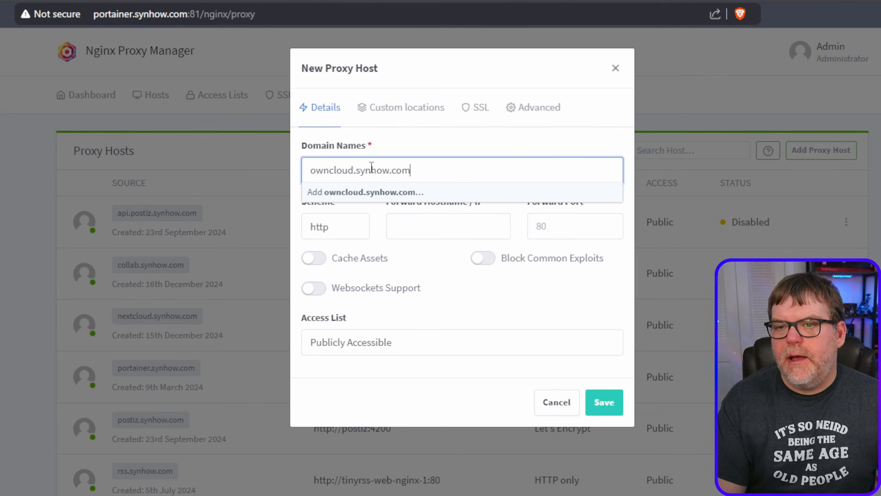
{"action": "key", "text": "Return"}
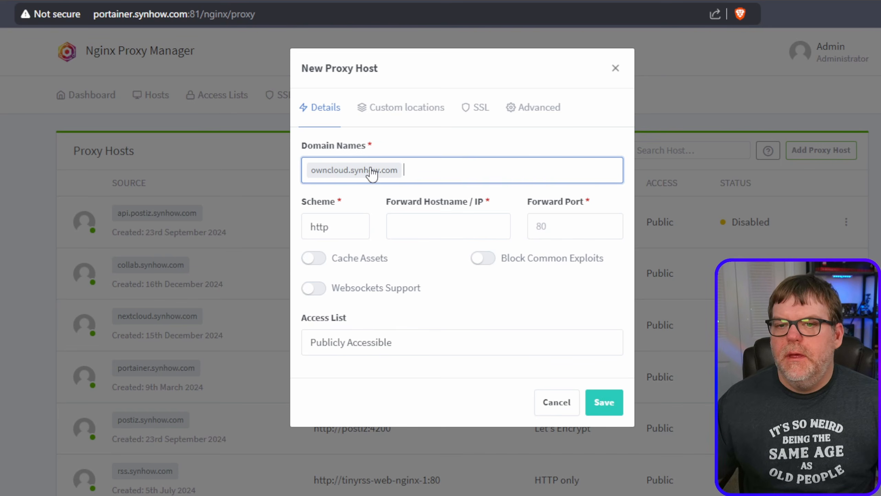
- Copy the container name owncloud_server from Portainer's container list and paste it as the new proxy host's forward hostname
{"action": "left_click", "coordinate": [419, 222]}
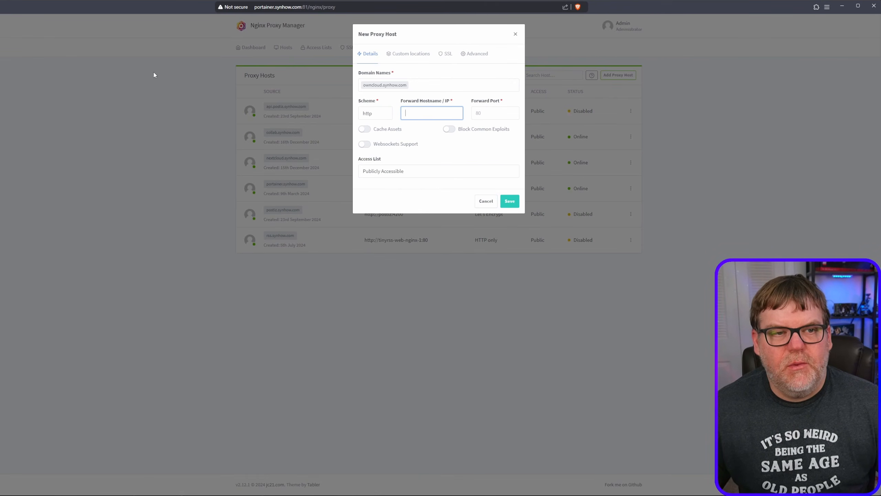
{"action": "key", "text": "ctrl+Tab"}
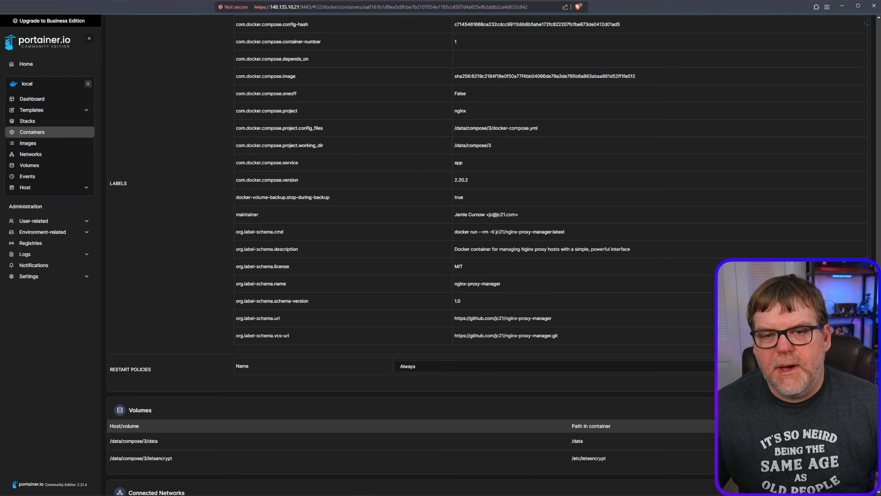
{"action": "left_click", "coordinate": [38, 133]}
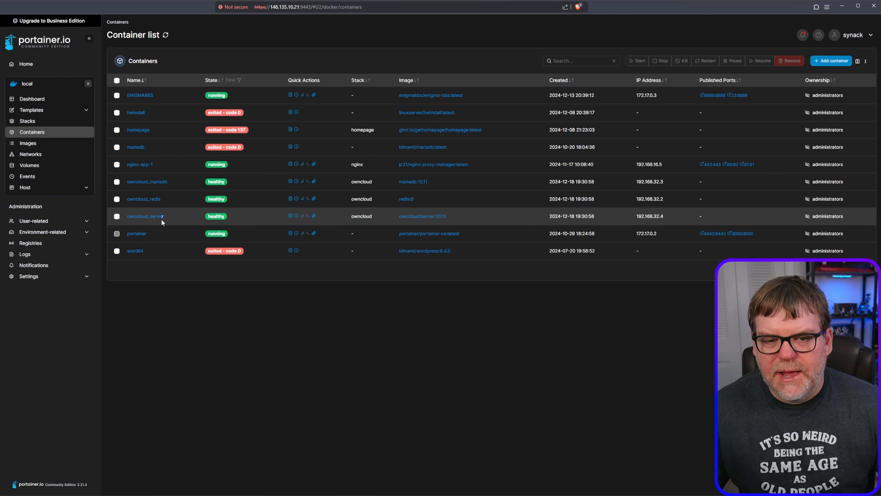
{"action": "double_click", "coordinate": [145, 217]}
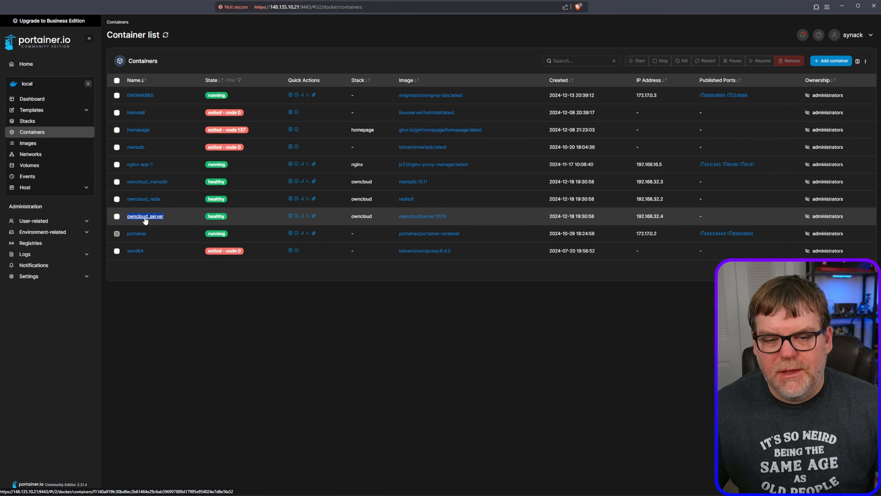
{"action": "right_click", "coordinate": [145, 220]}
{"action": "left_click", "coordinate": [183, 301]}
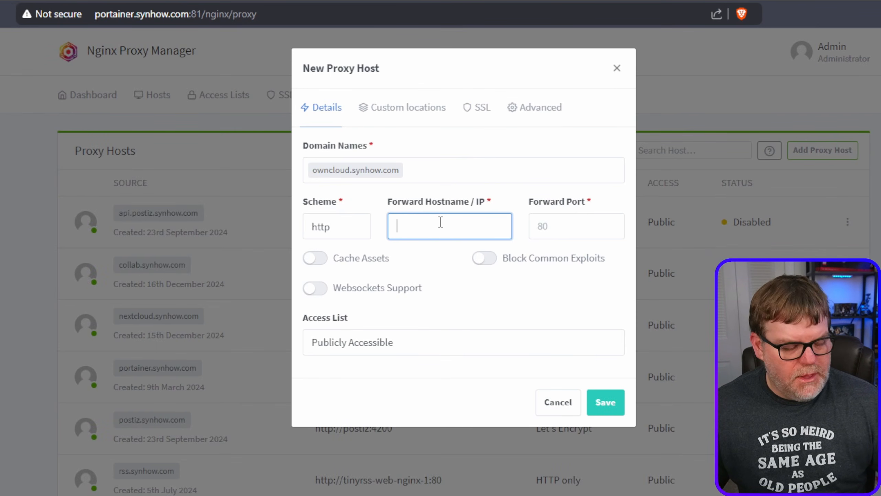
{"action": "right_click", "coordinate": [444, 221]}
{"action": "left_click", "coordinate": [486, 358]}
{"action": "key", "text": "Tab"}
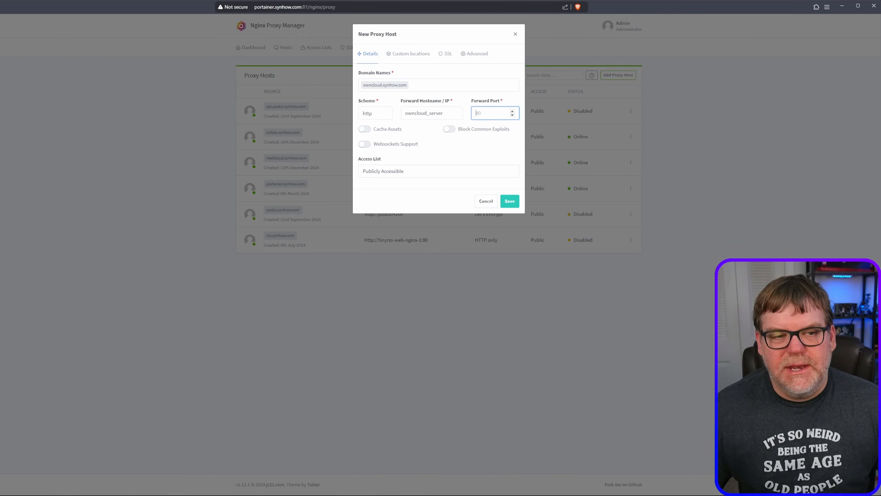
- Look up the owncloud service's container port in the ownCloud Docker documentation and set the proxy host's forward port to 8080
{"action": "key", "text": "ctrl+Tab"}
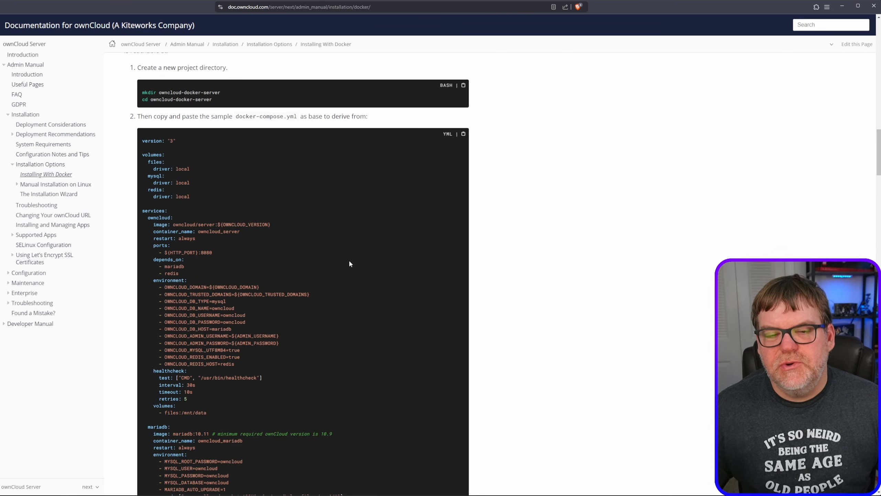
{"action": "scroll", "coordinate": [350, 264], "scroll_direction": "down", "scroll_amount": 2}
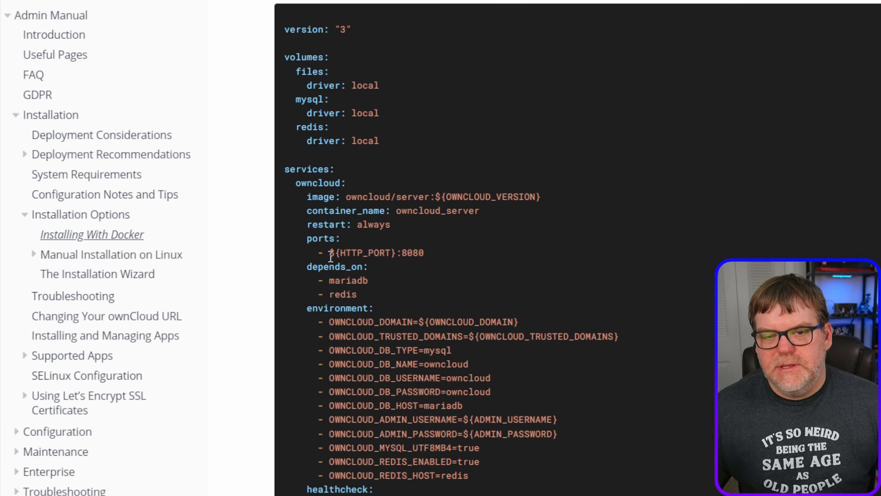
{"action": "left_click_drag", "start_coordinate": [403, 253], "coordinate": [429, 254]}
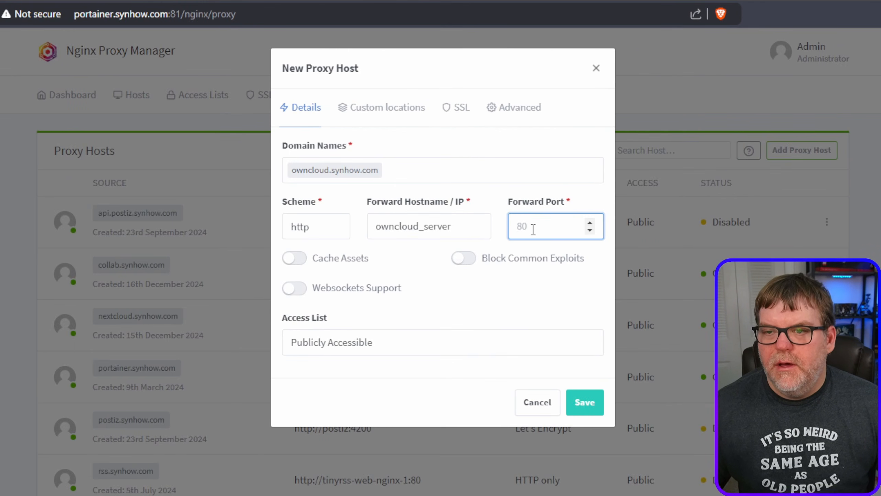
{"action": "type", "text": "8080"}
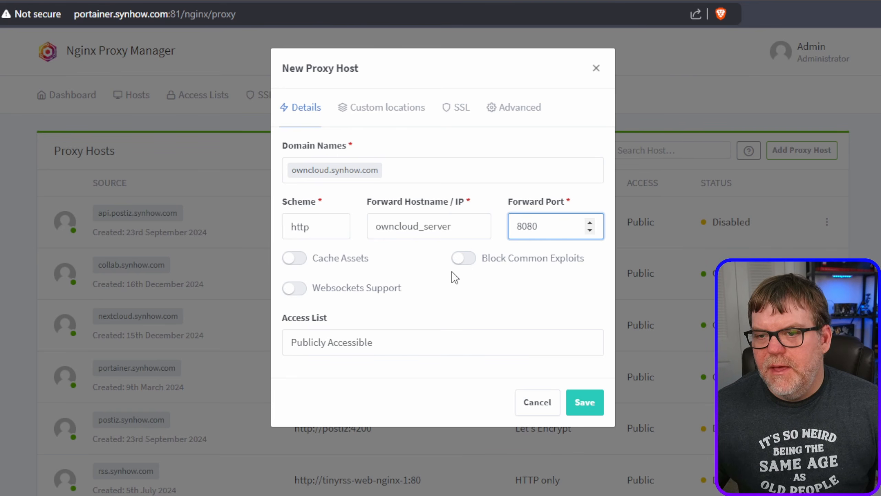
- Enable Block Common Exploits and Websockets Support for the new proxy host and save it
{"action": "left_click", "coordinate": [464, 258]}
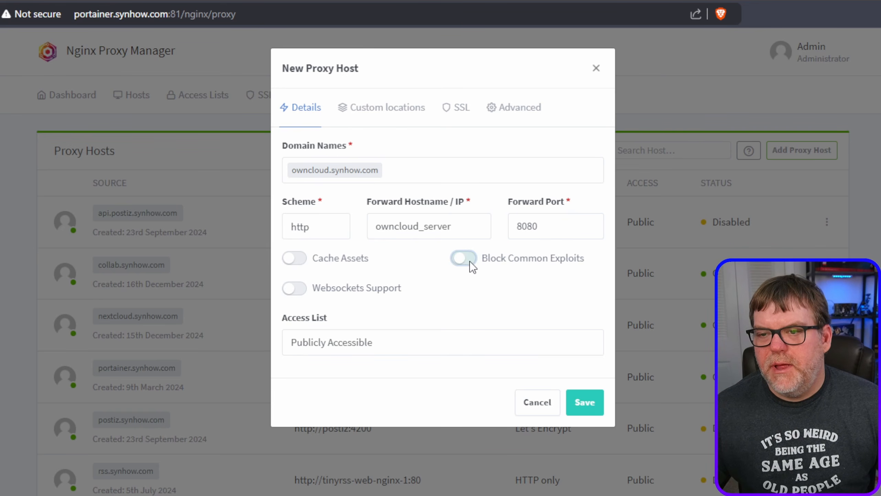
{"action": "left_click", "coordinate": [291, 287]}
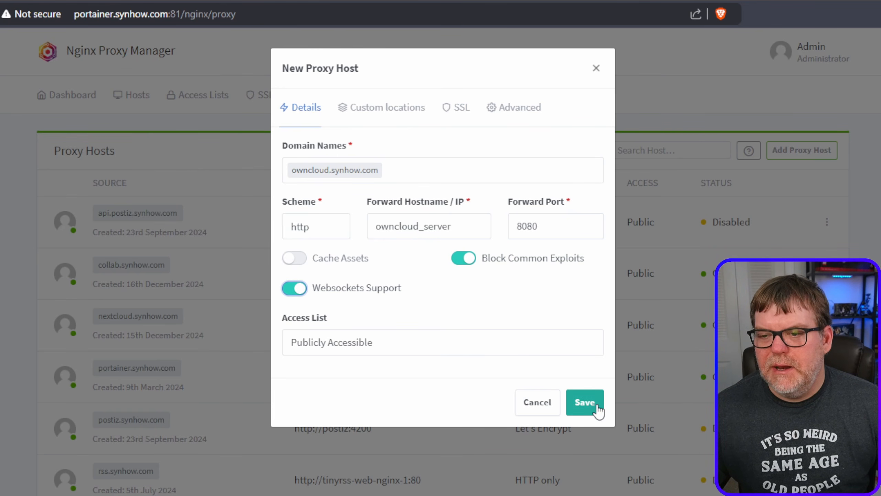
{"action": "left_click", "coordinate": [586, 403]}
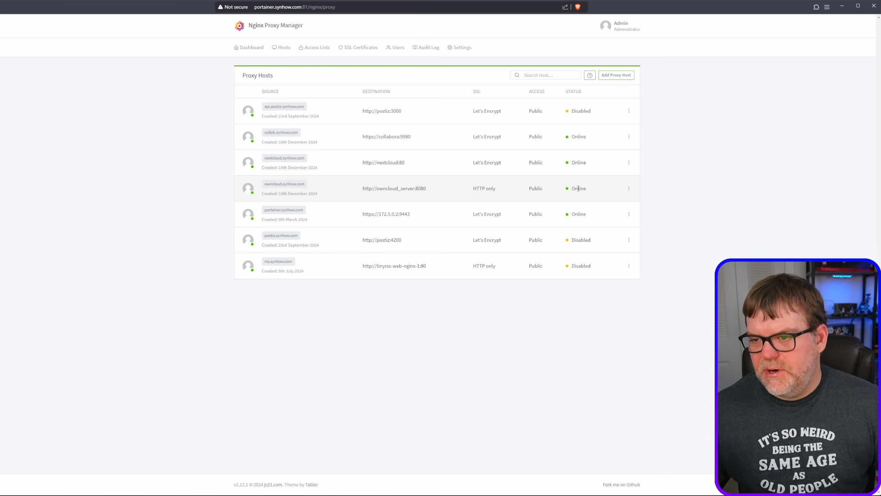
- Edit the owncloud.synhow.com proxy host to request a new Let's Encrypt SSL certificate with Force SSL, accept the terms of service and save
{"action": "left_click", "coordinate": [629, 191]}
{"action": "left_click", "coordinate": [589, 212]}
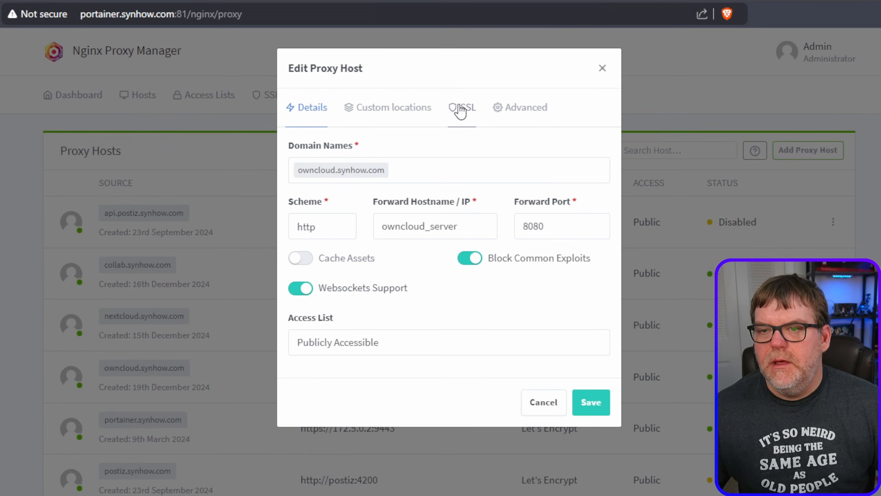
{"action": "left_click", "coordinate": [445, 54]}
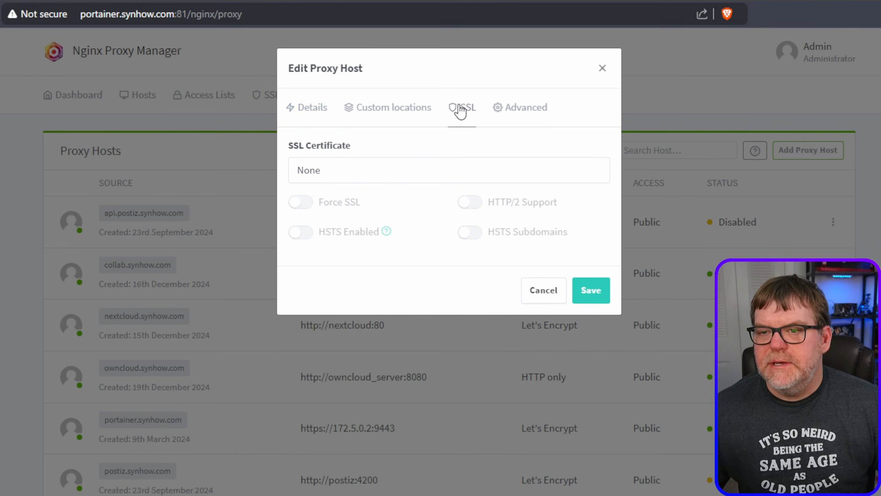
{"action": "left_click", "coordinate": [405, 170]}
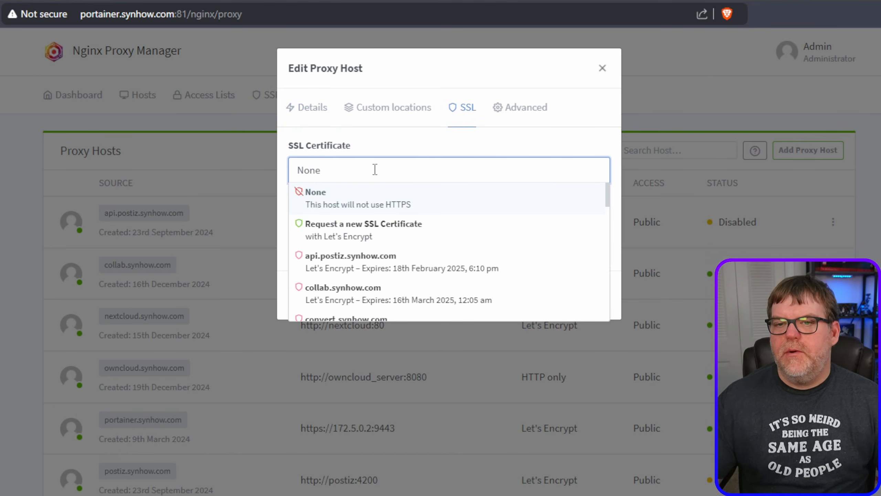
{"action": "left_click", "coordinate": [379, 227]}
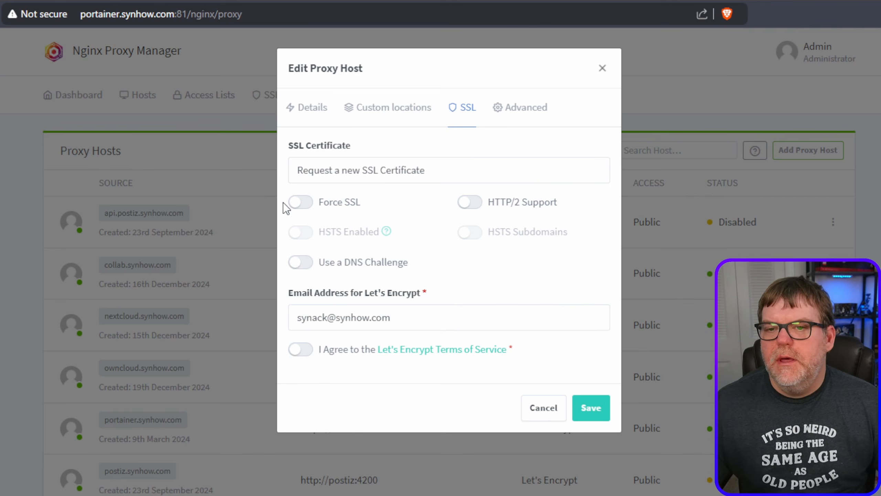
{"action": "left_click", "coordinate": [301, 202]}
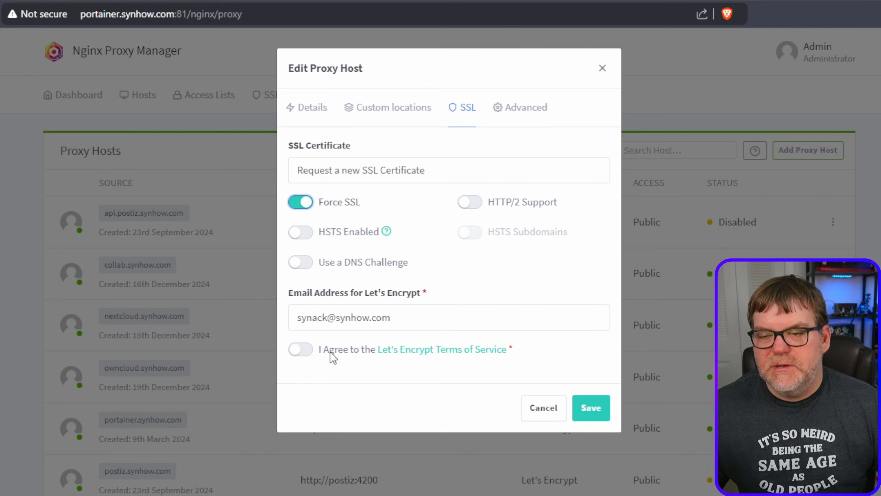
{"action": "left_click", "coordinate": [309, 350]}
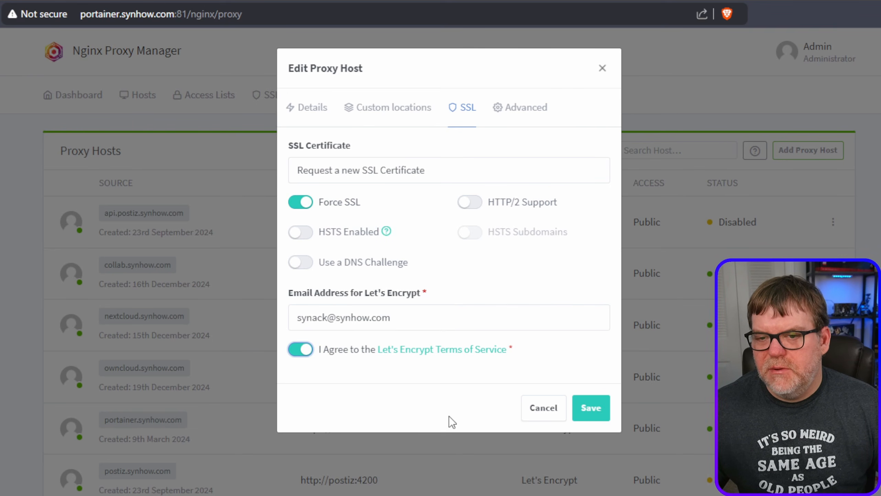
{"action": "left_click", "coordinate": [595, 410]}
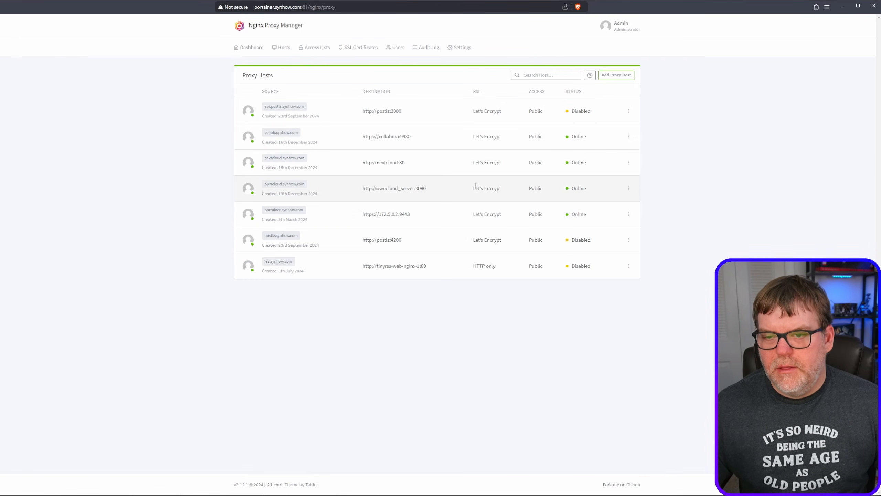
{"action": "left_click_drag", "start_coordinate": [473, 189], "coordinate": [505, 192]}
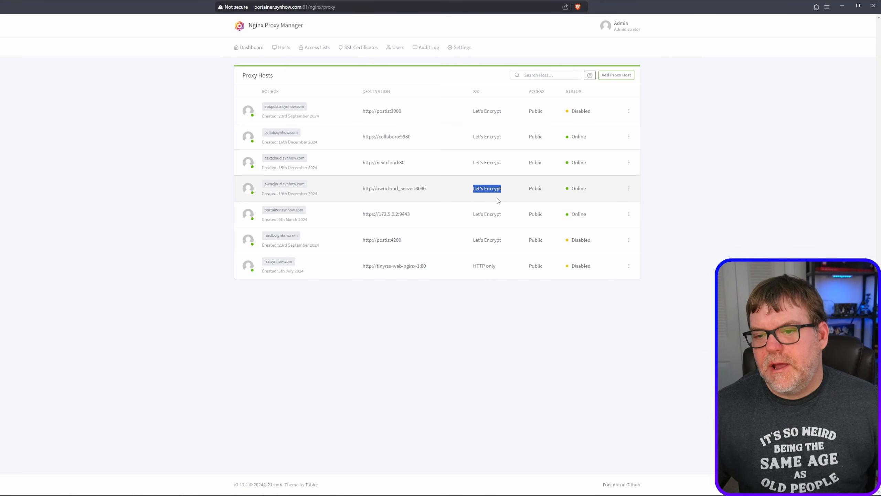
{"action": "left_click", "coordinate": [500, 305]}
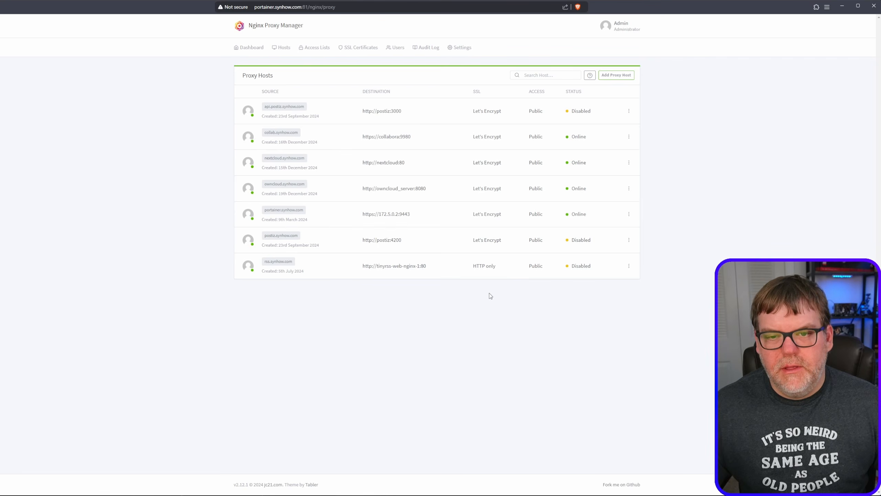
- Open owncloud.synhow.com from the proxy host list, log in as admin with the account password and close the welcome dialog
{"action": "left_click", "coordinate": [285, 184]}
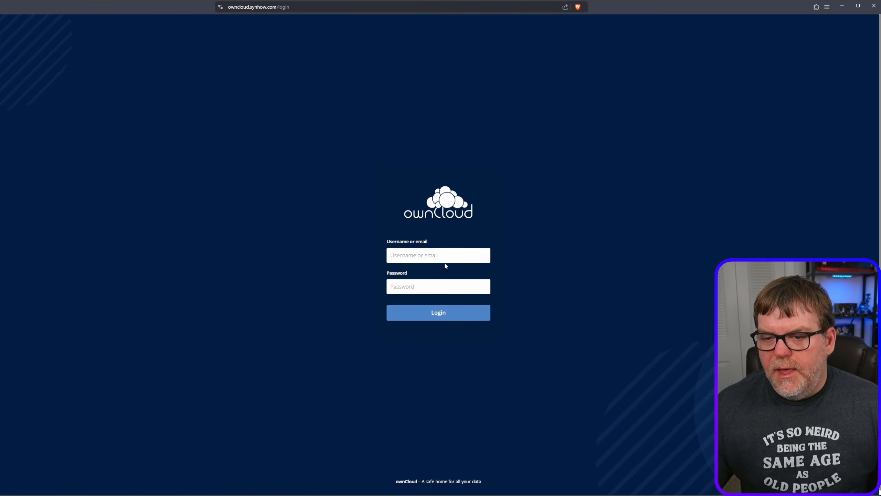
{"action": "type", "text": "admin"}
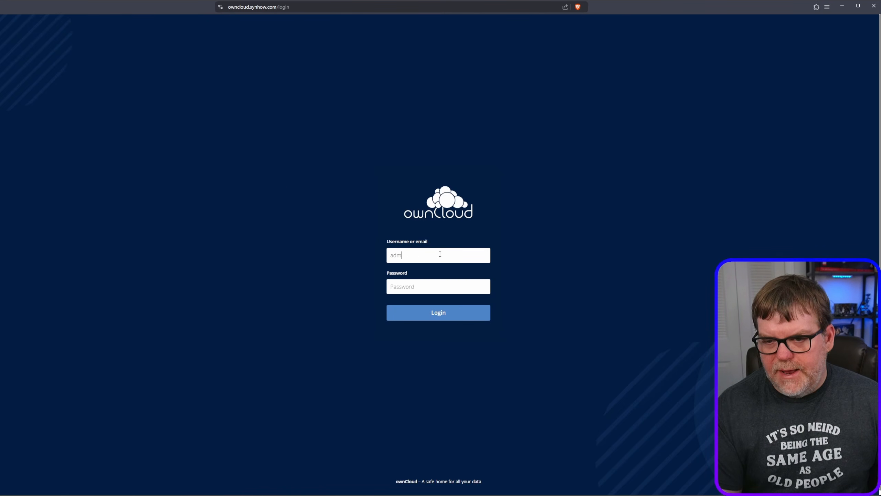
{"action": "key", "text": "Tab"}
{"action": "key", "text": "Return"}
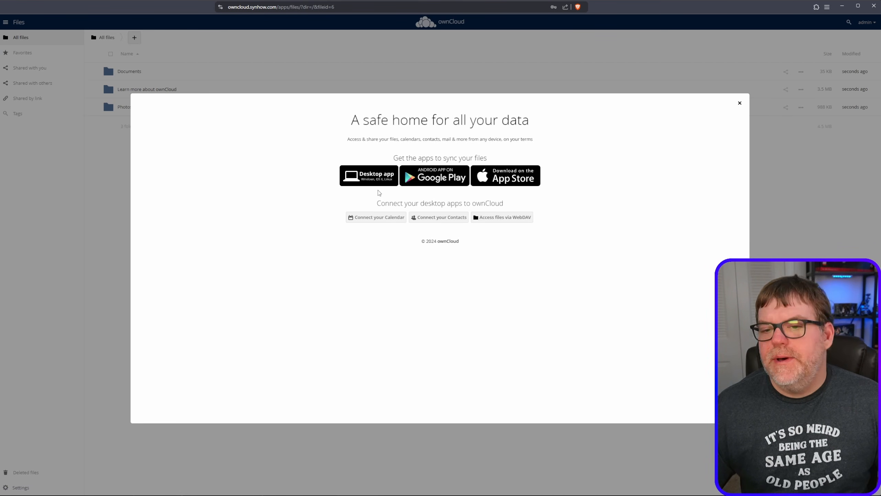
{"action": "left_click", "coordinate": [741, 104]}
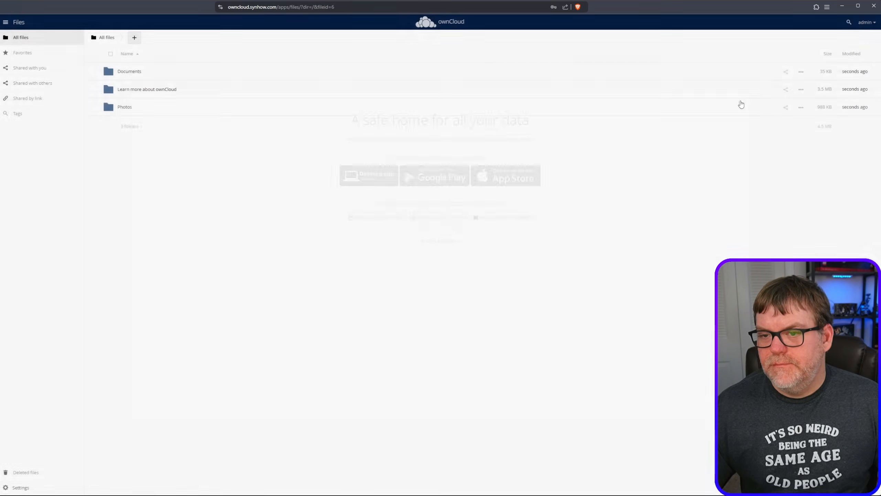